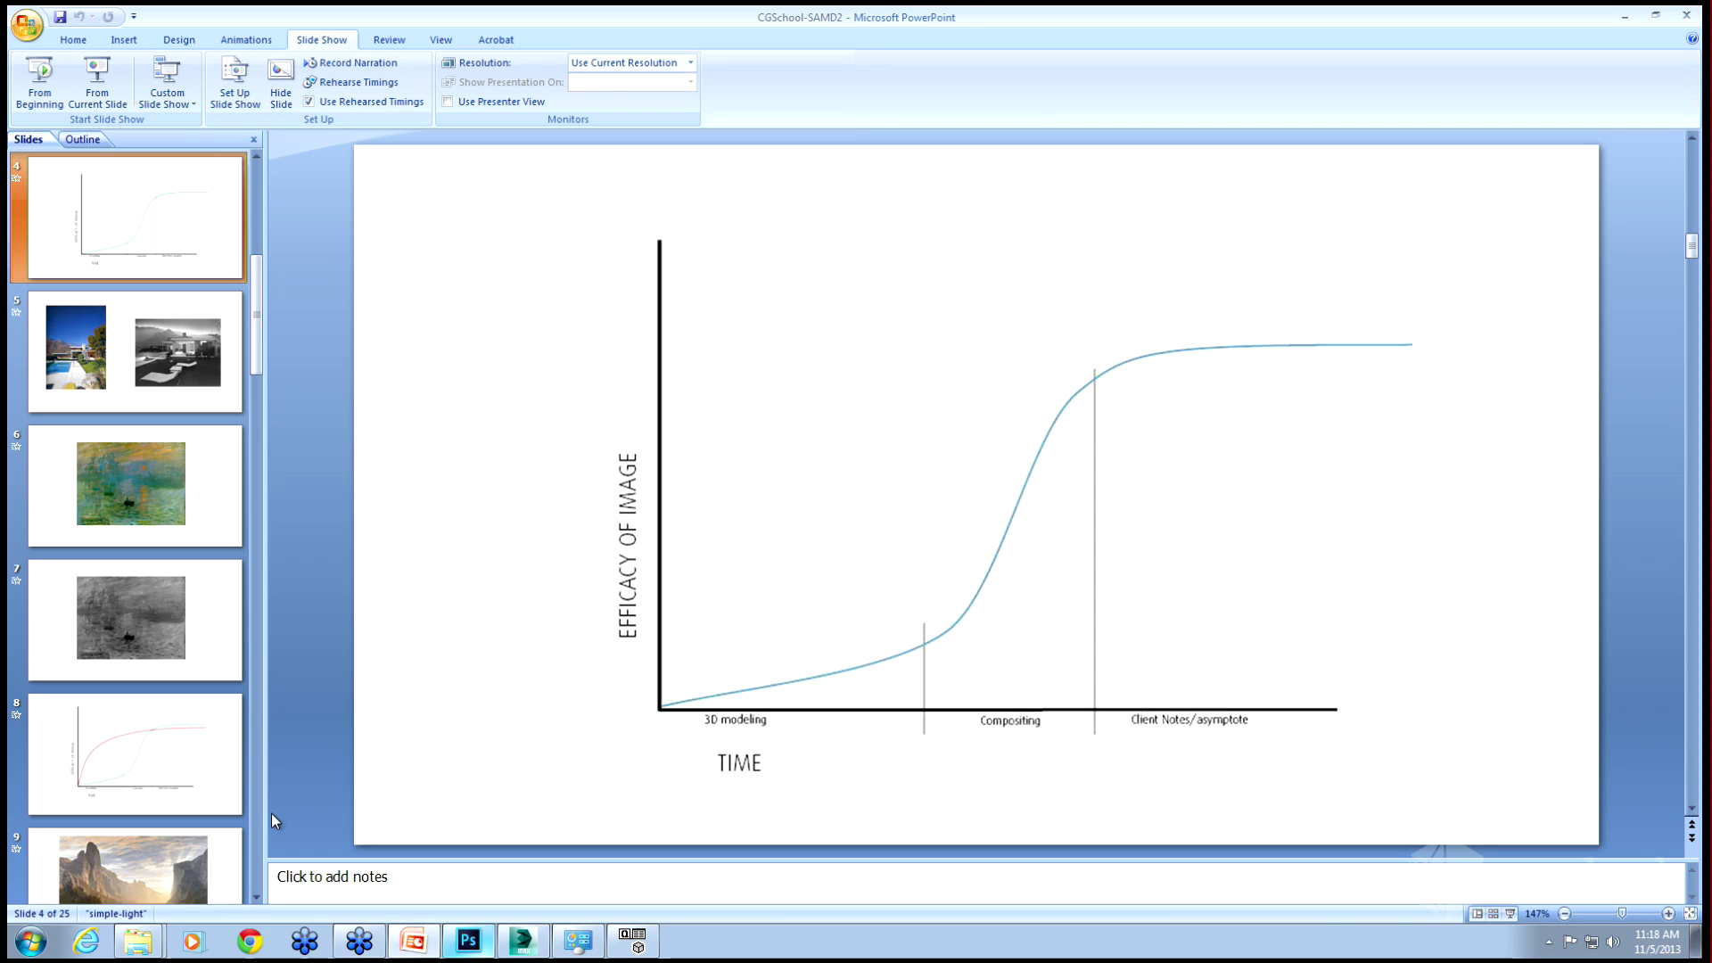
# Switch to 3ds Max and display the render elements of the Atrium base masks pass in RPManager.
pyautogui.click(524, 944)
pyautogui.moveTo(758, 140); pyautogui.dragTo(1259, 158)
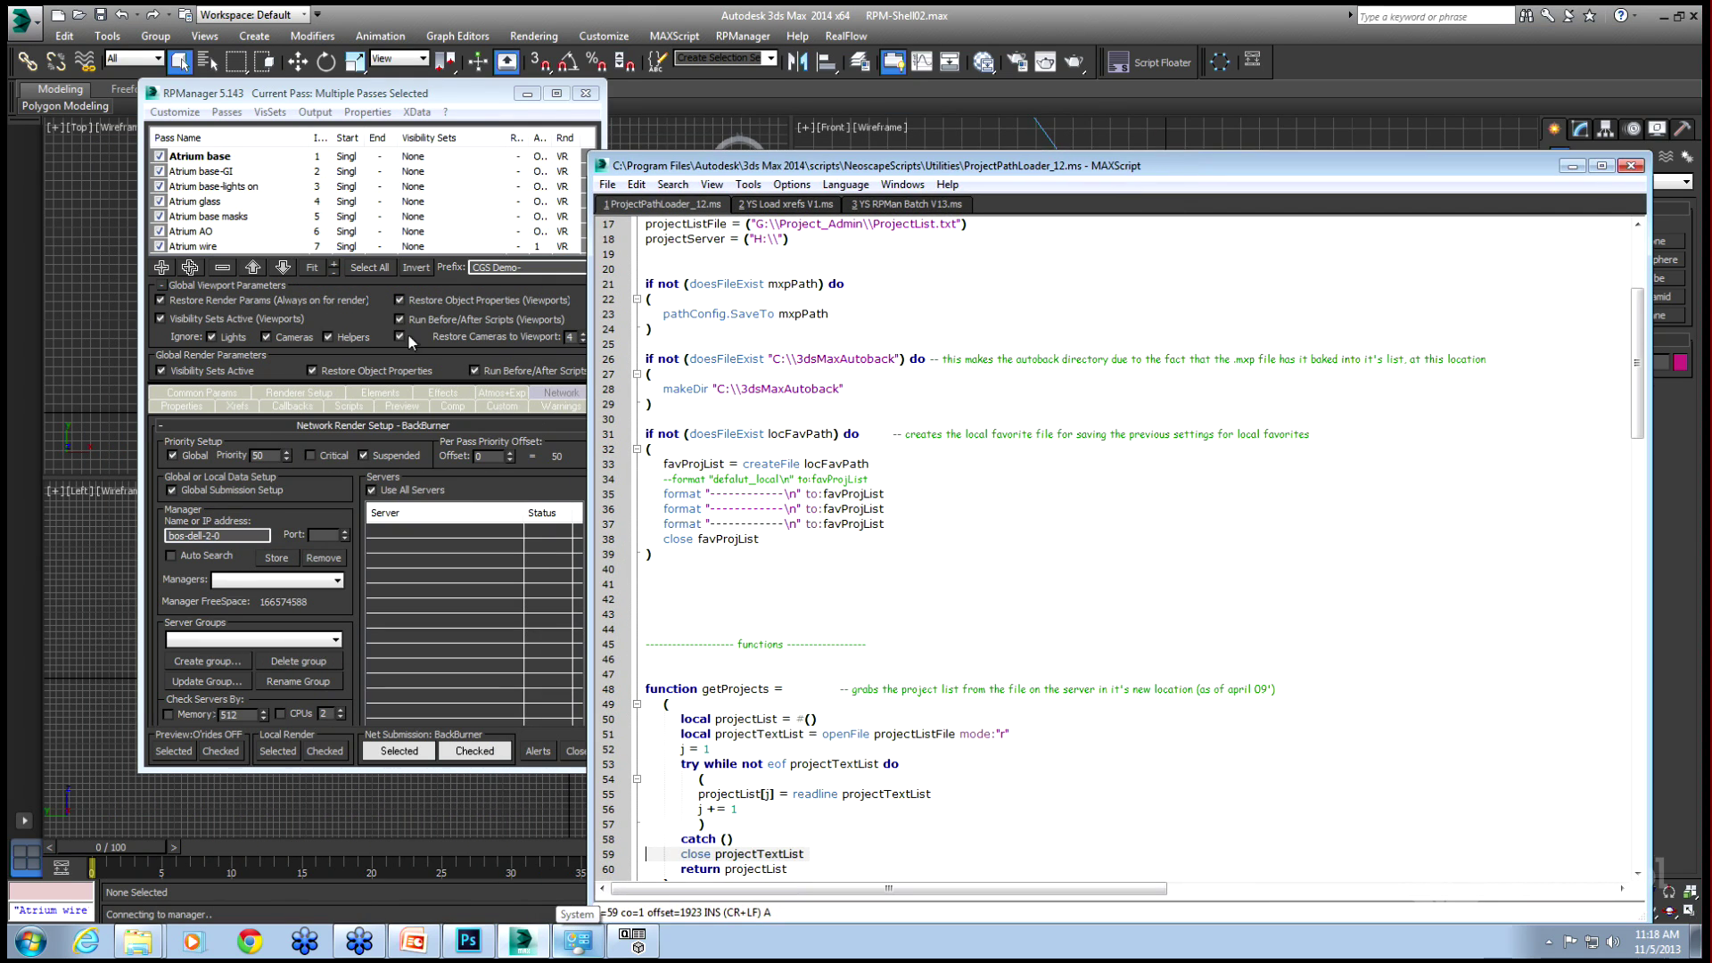
pyautogui.click(220, 223)
pyautogui.click(221, 223)
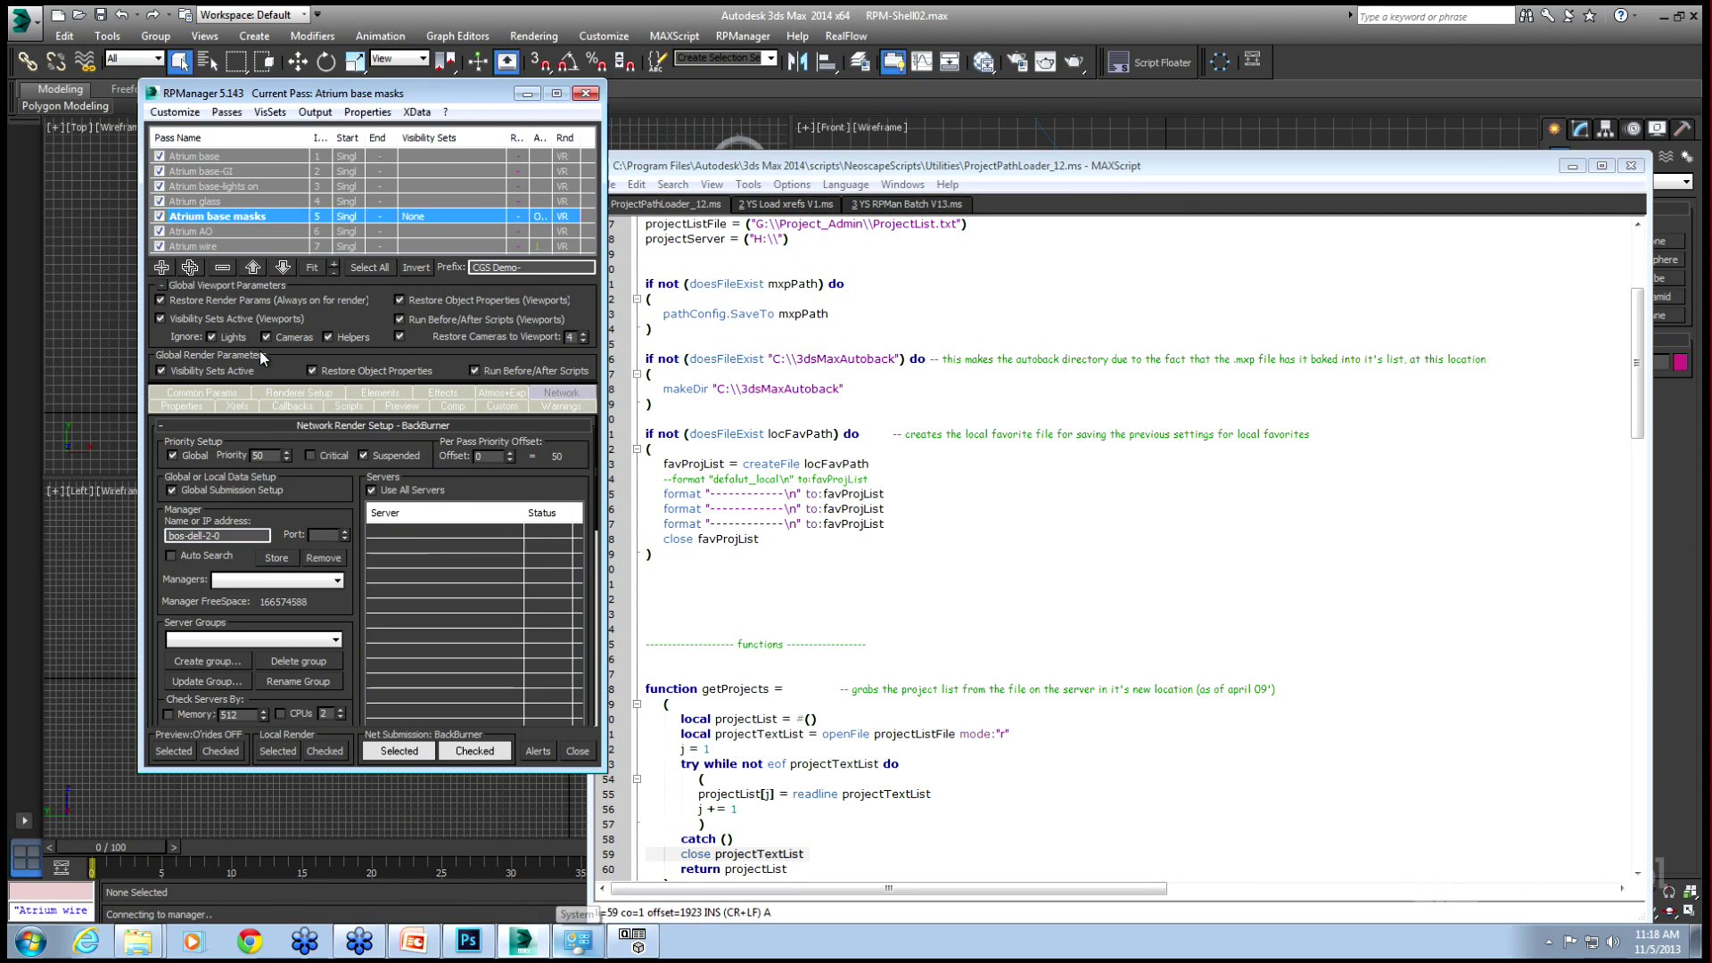
pyautogui.click(370, 393)
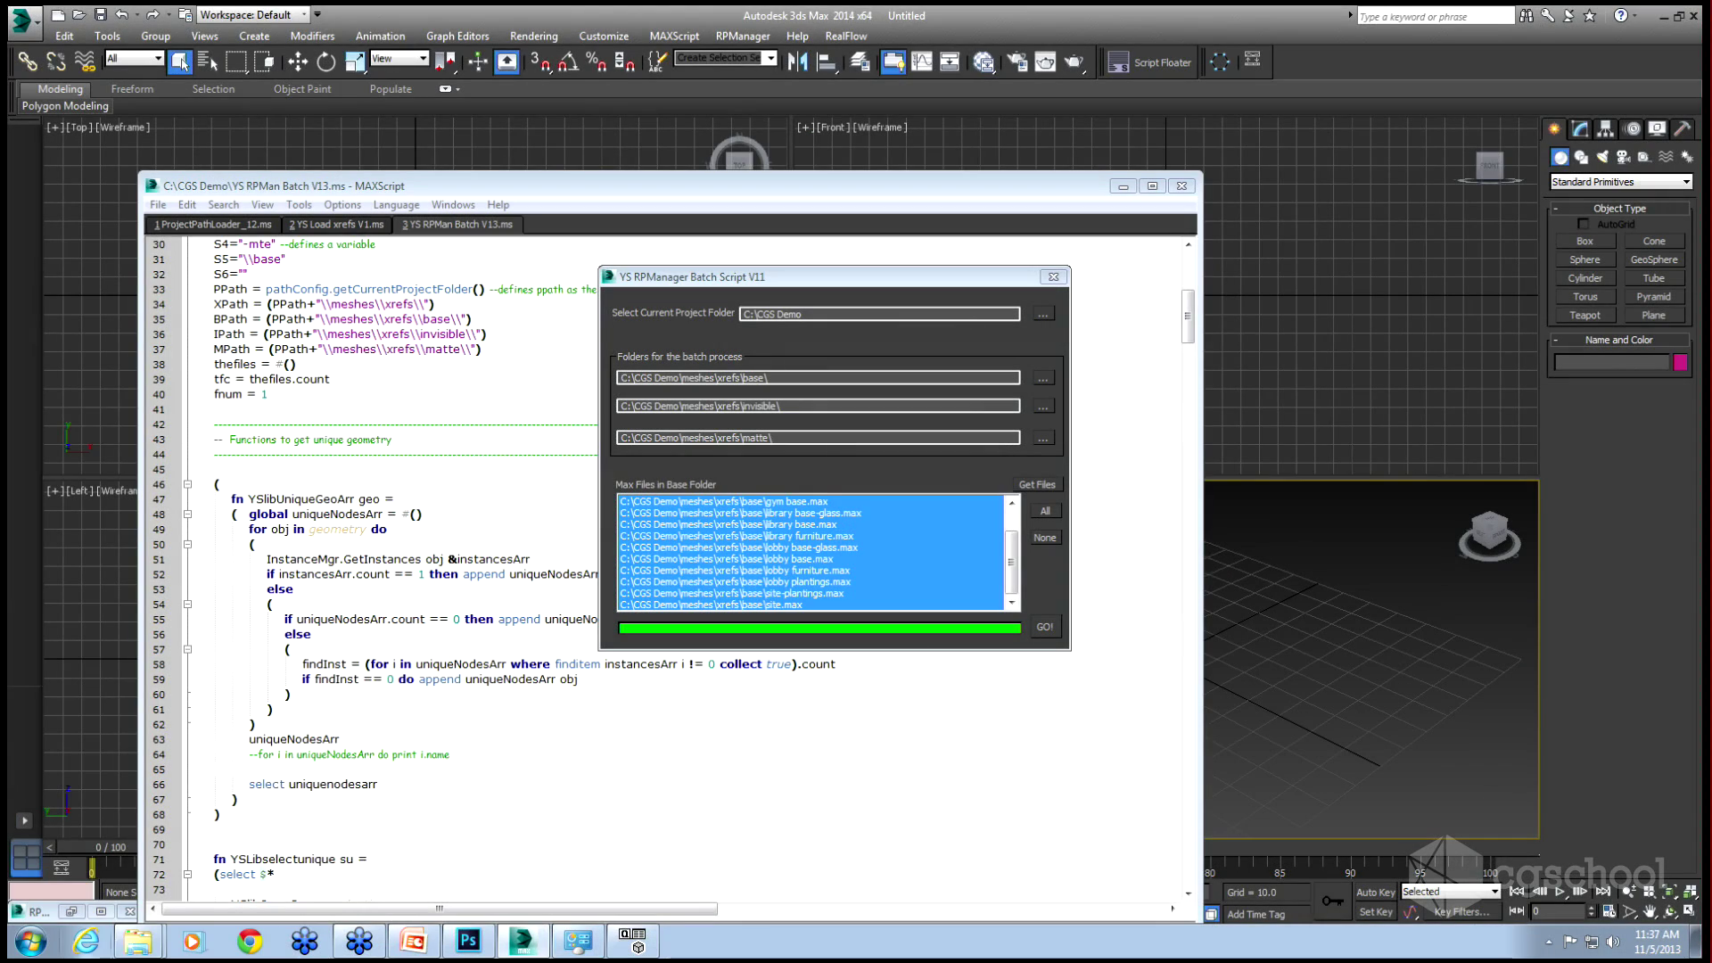
# Check the contents of the base, invisible and matte folders in the project's xrefs folder in Windows Explorer.
pyautogui.click(137, 941)
pyautogui.click(111, 874)
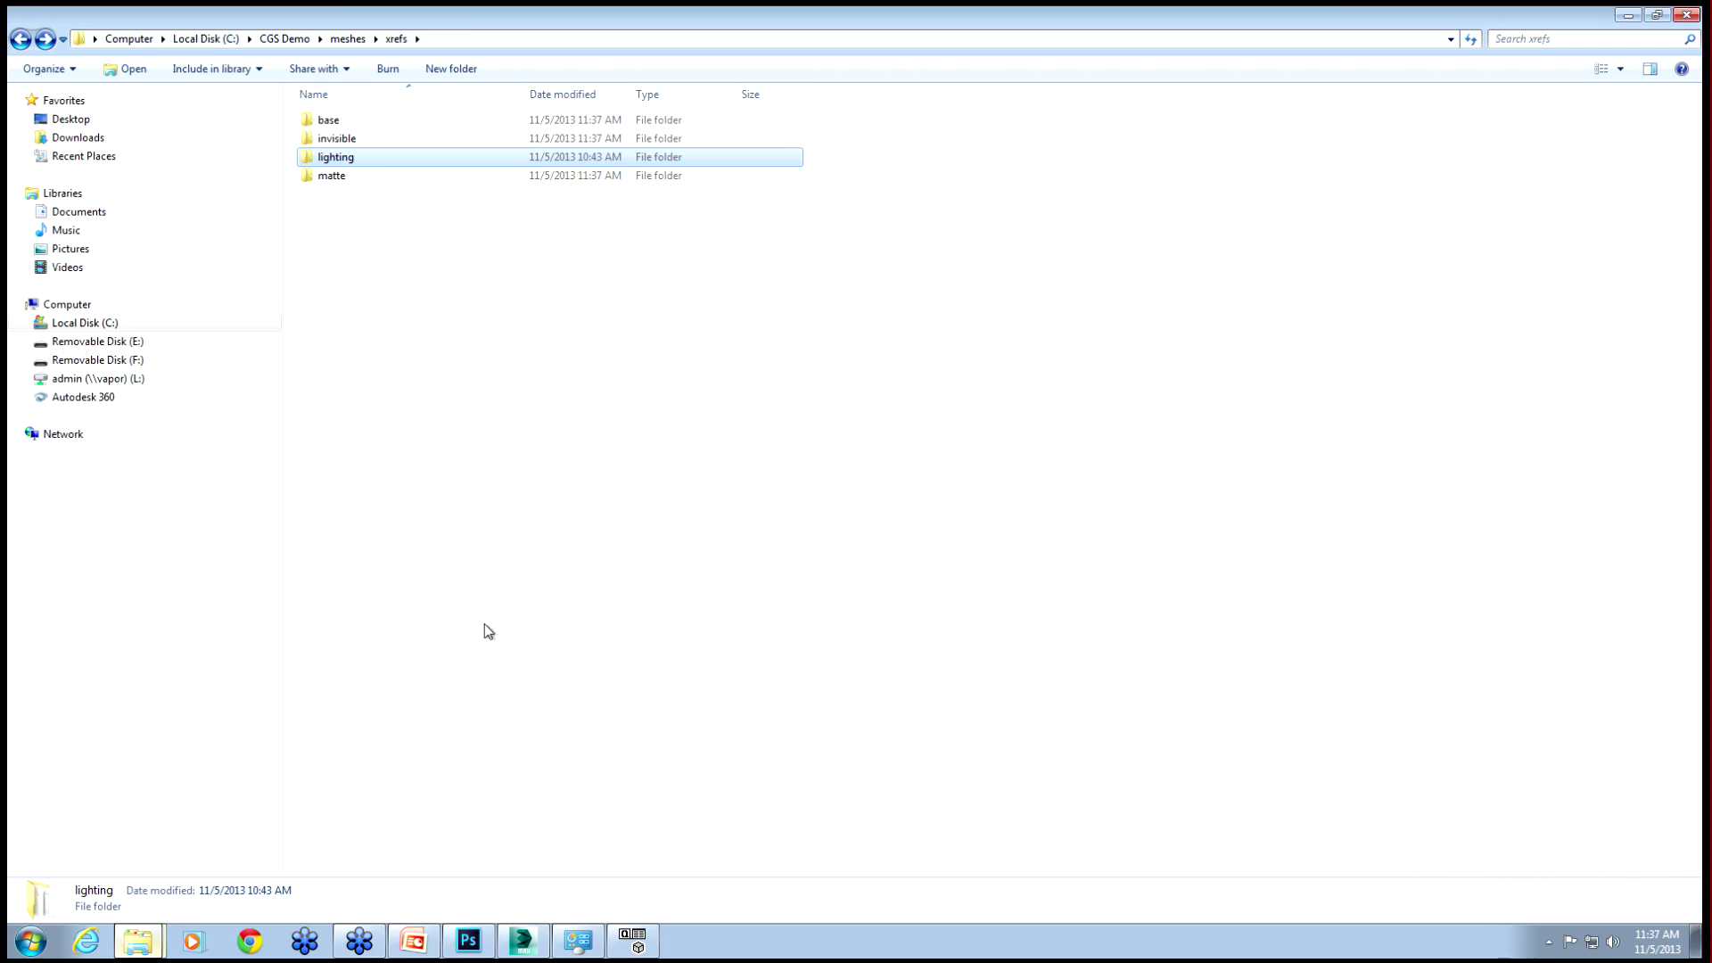
pyautogui.doubleClick(346, 120)
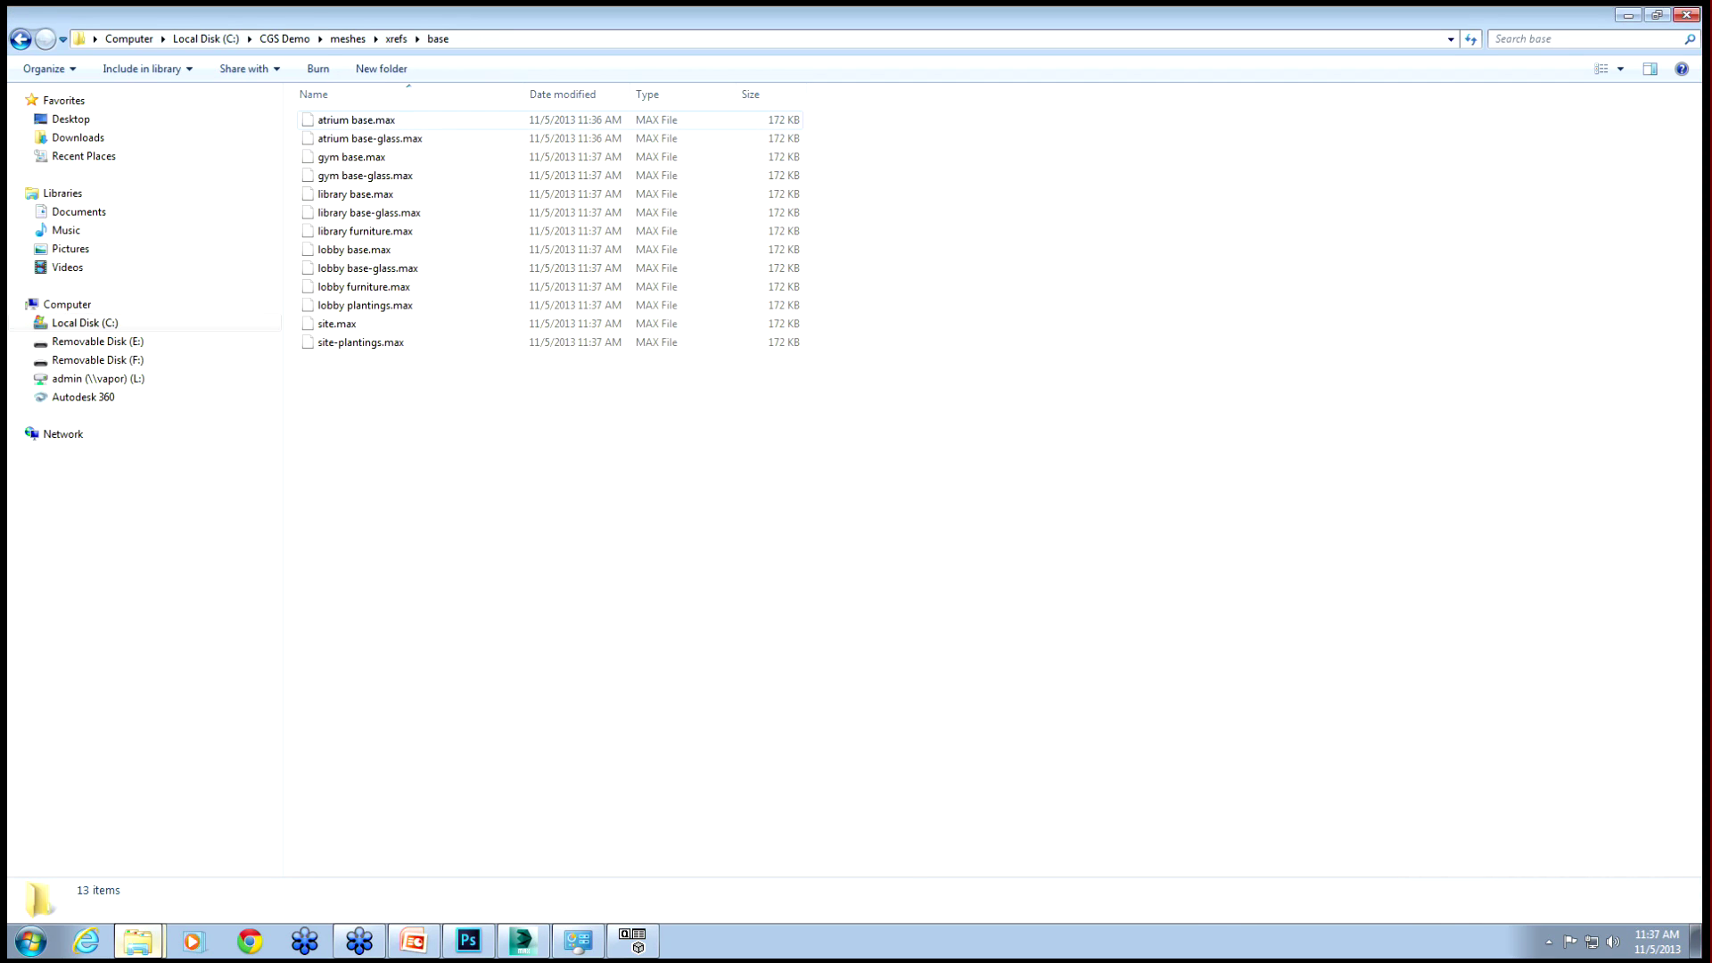
pyautogui.click(19, 40)
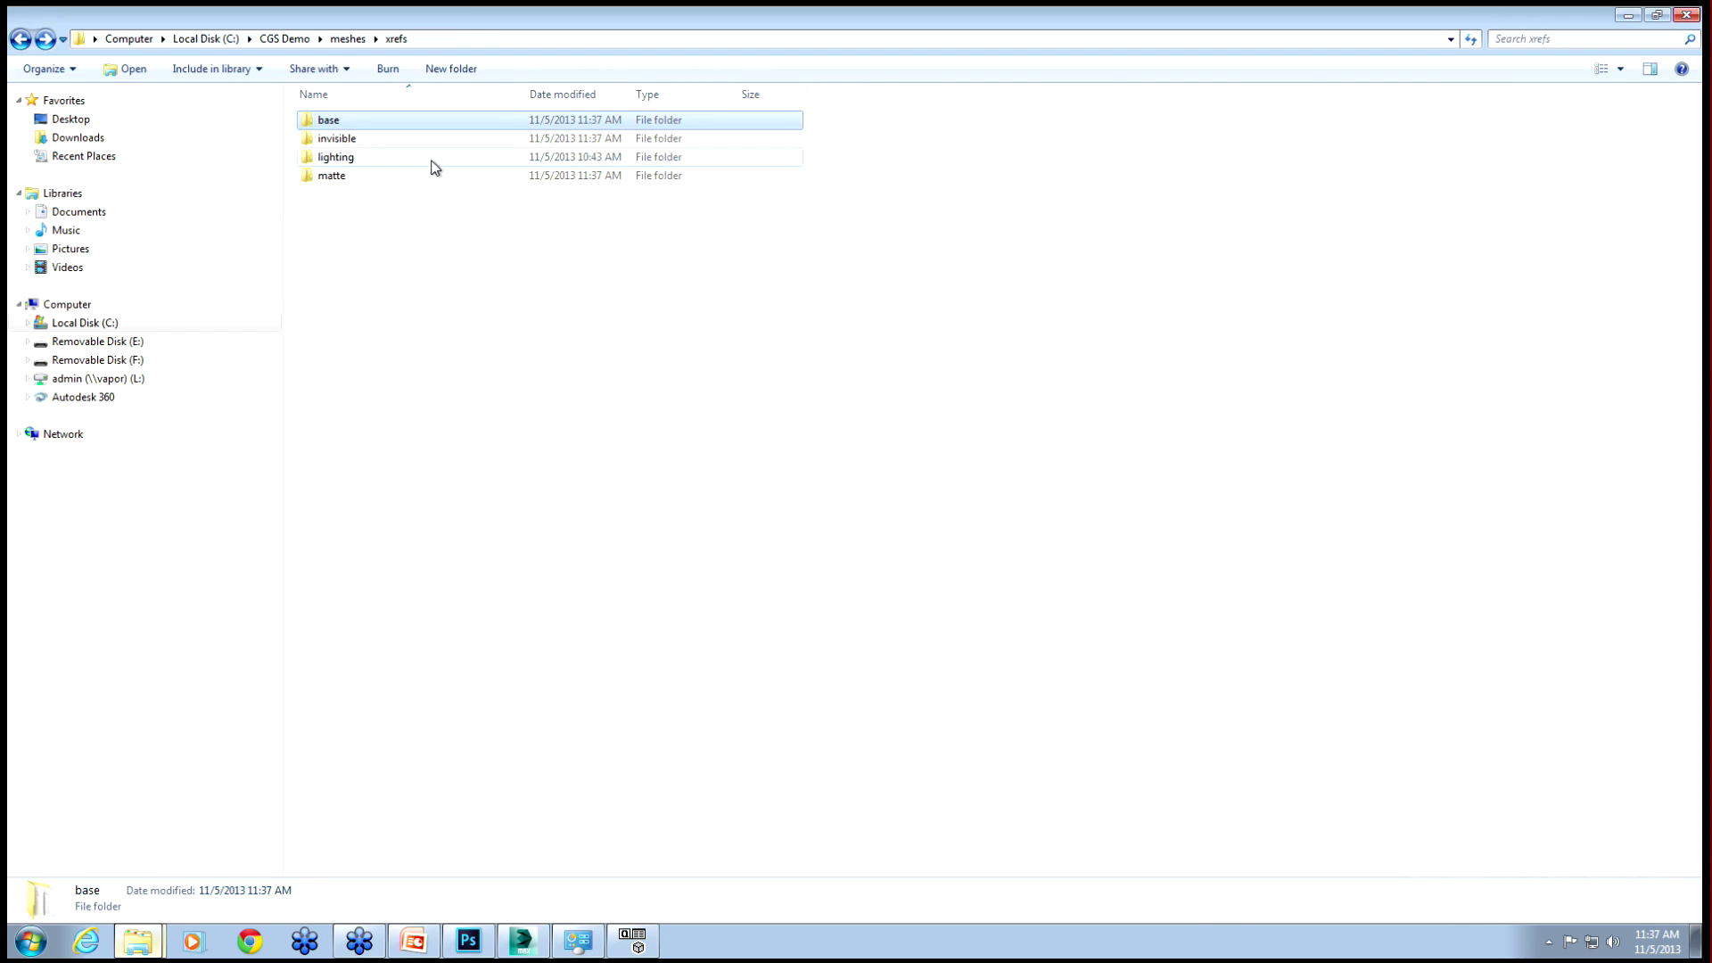
pyautogui.click(336, 140)
pyautogui.doubleClick(336, 140)
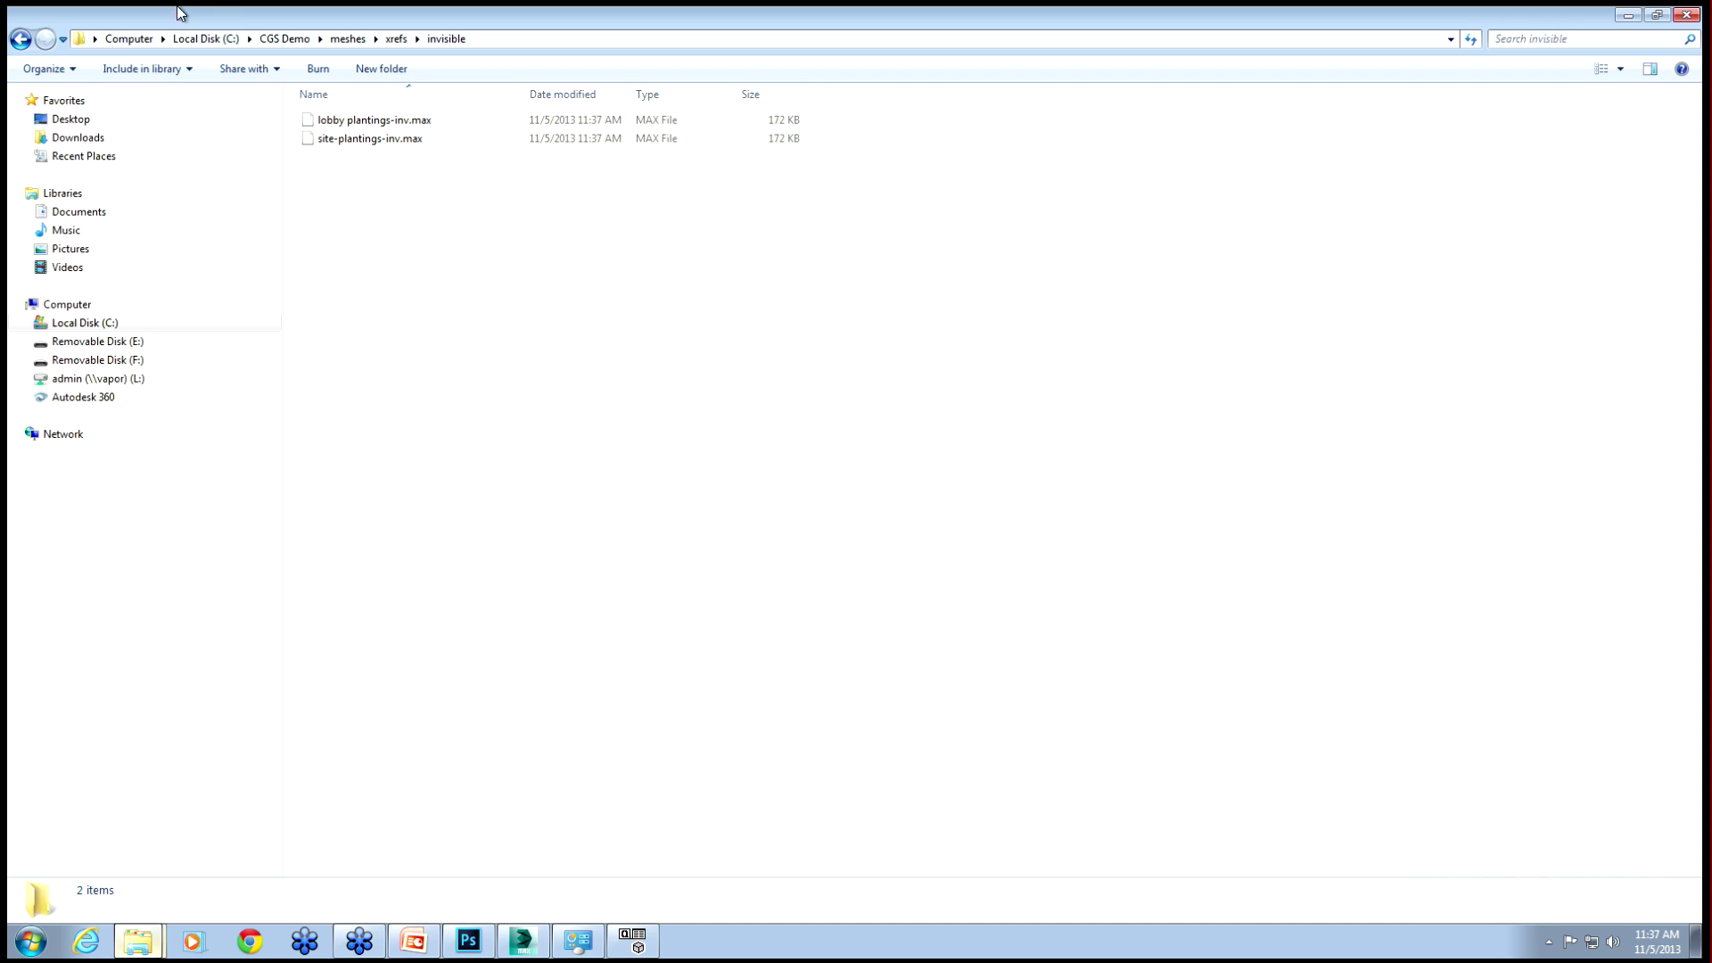
pyautogui.click(20, 39)
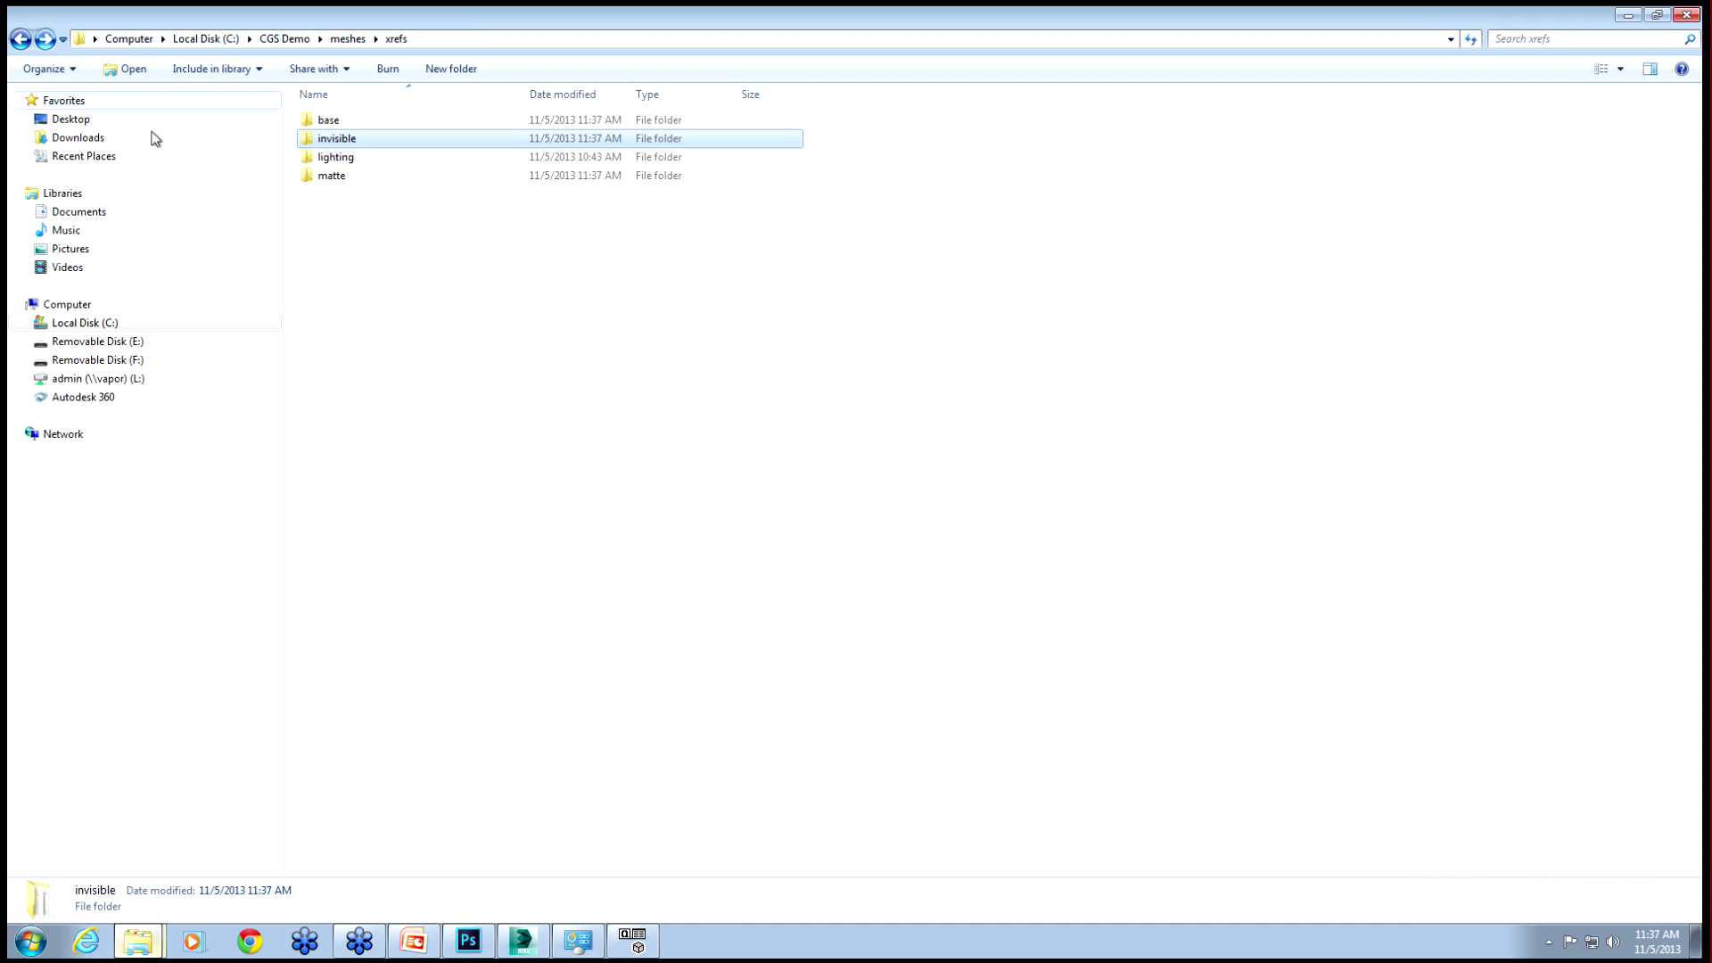
pyautogui.doubleClick(332, 176)
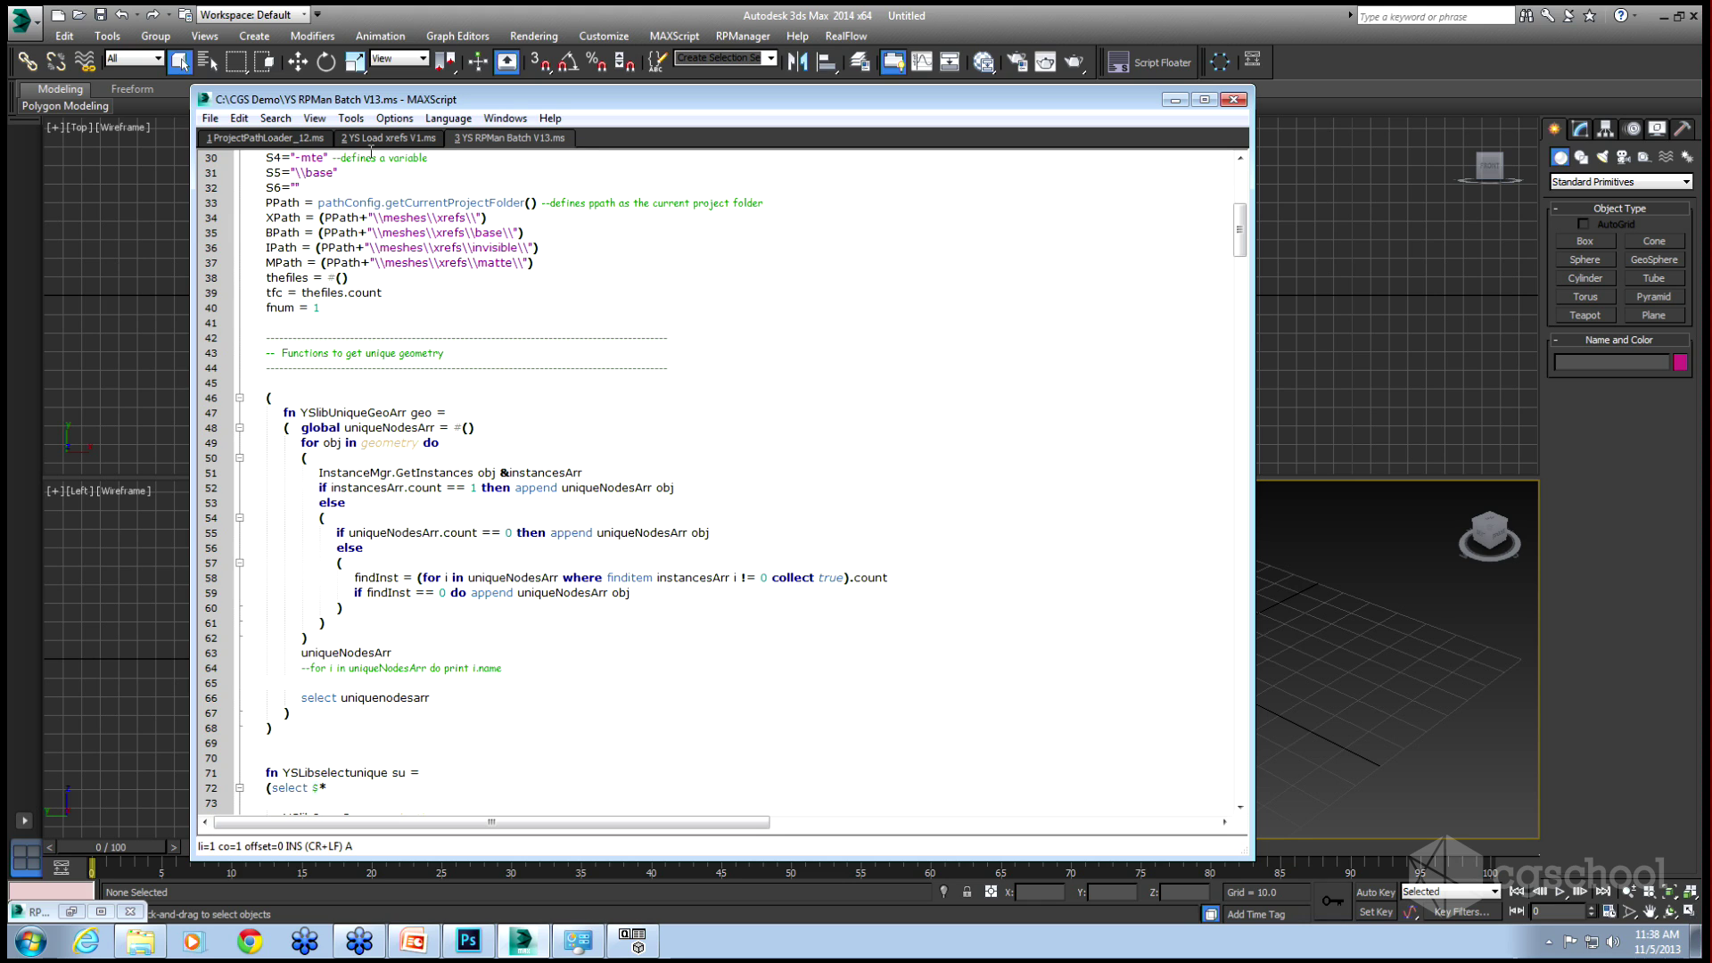
# Switch to Backburner Queue Monitor and activate all the CGS Demo jobs from Atrium base through Atrium wire.
pyautogui.click(633, 943)
pyautogui.click(132, 179)
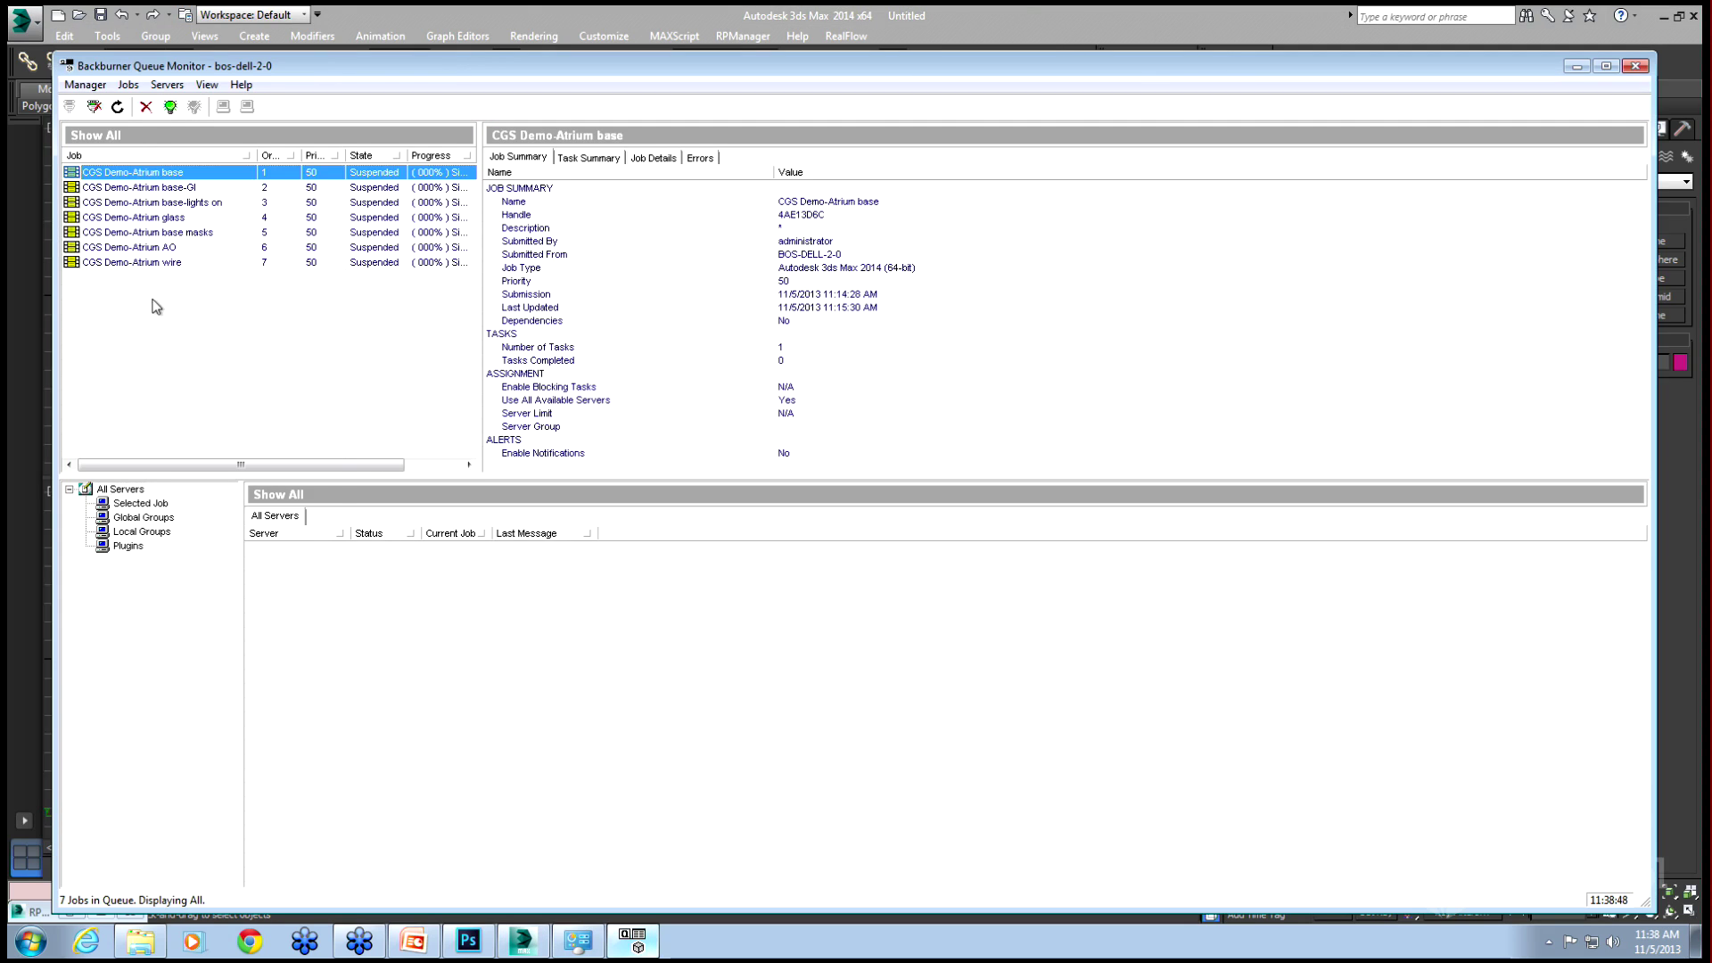
pyautogui.keyDown('shift'); pyautogui.click(147, 264); pyautogui.keyUp('shift')
pyautogui.rightClick(147, 264)
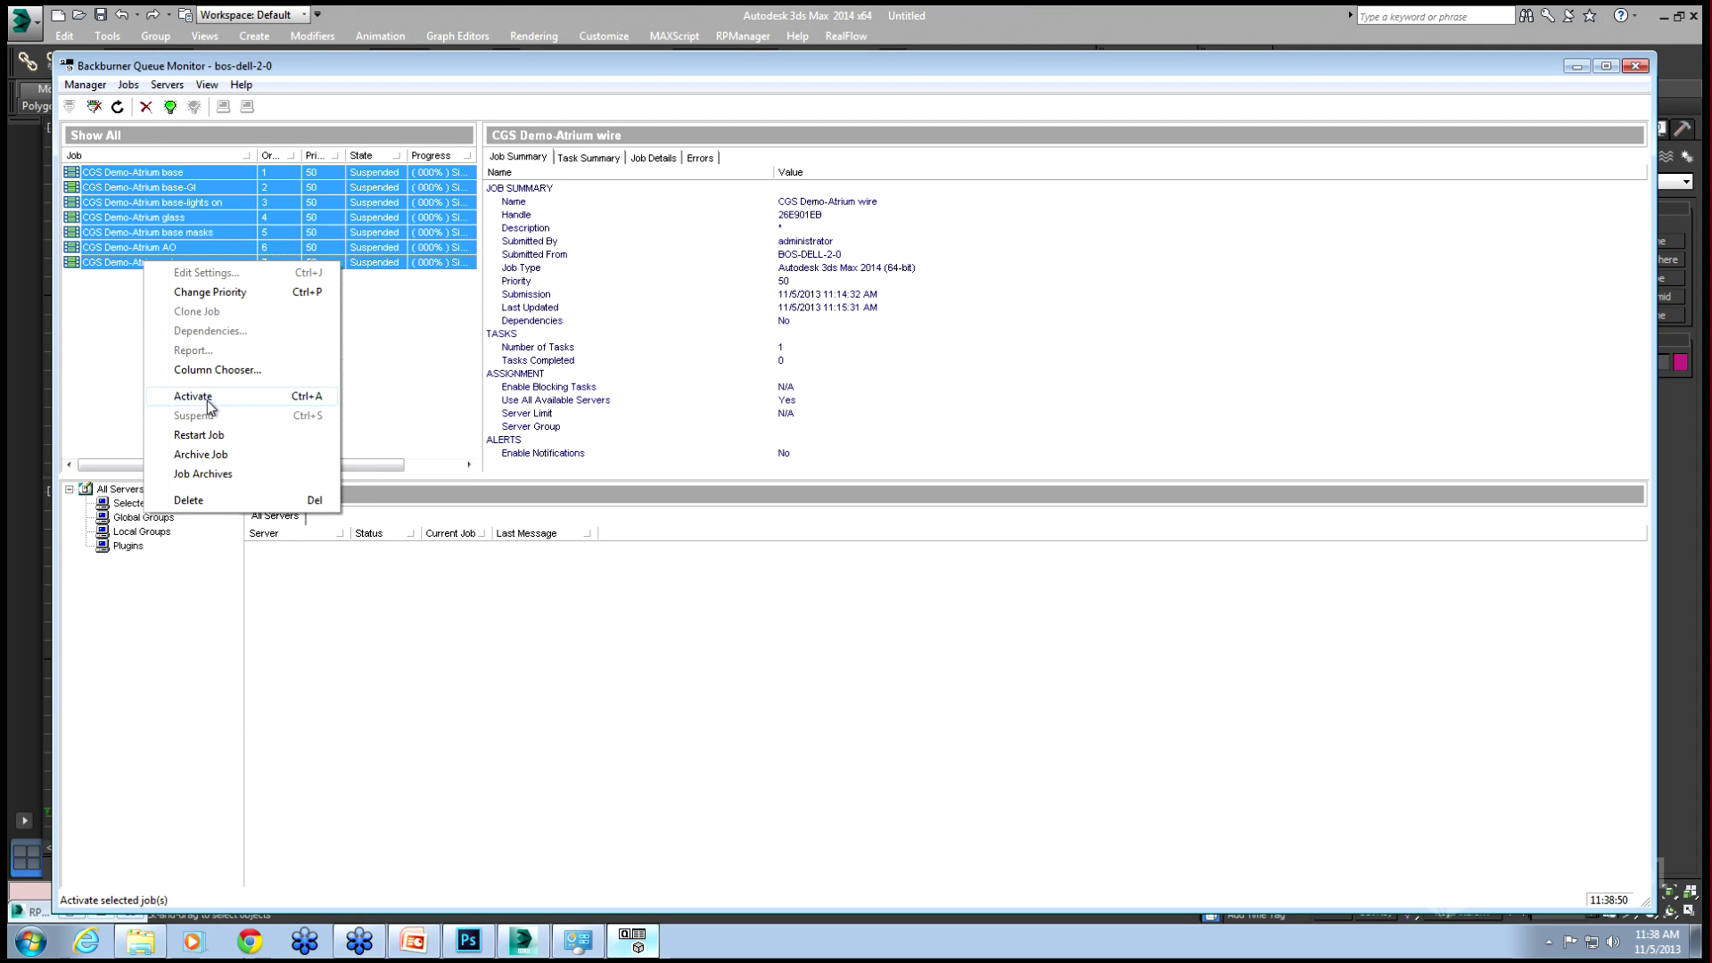
pyautogui.click(203, 397)
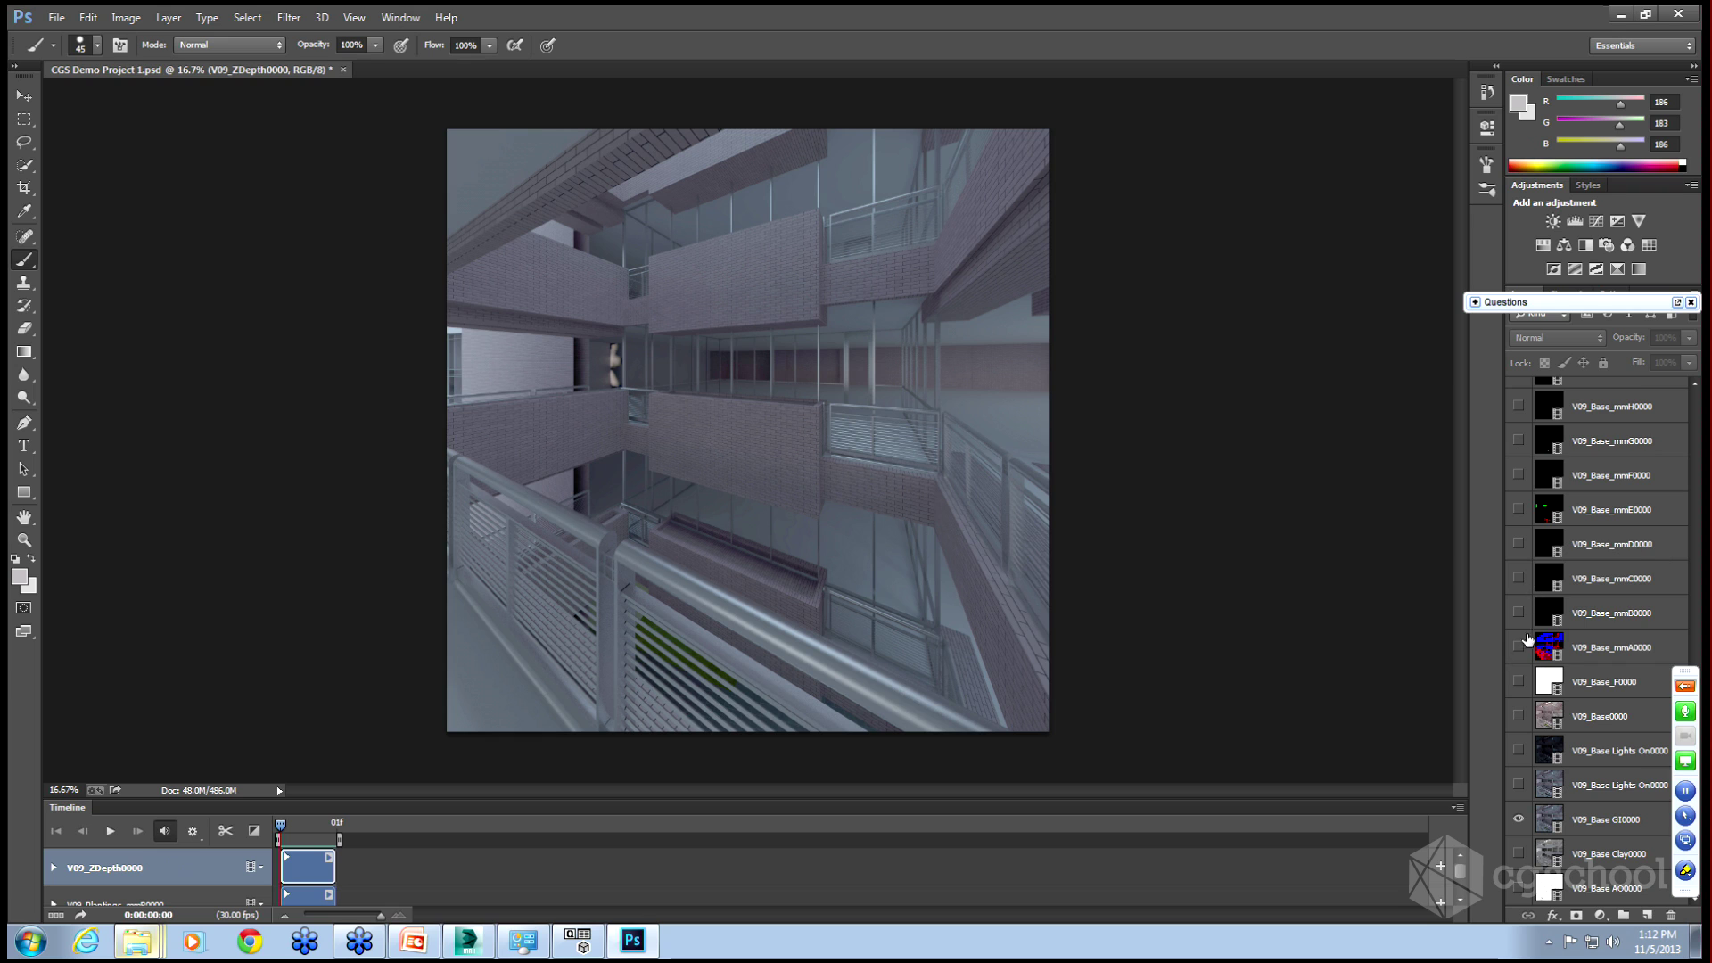
# View the V09_Base_mmA0000, mmE0000 and mmG0000 mask layers one at a time in isolation in Photoshop.
pyautogui.keyDown('alt'); pyautogui.click(1520, 648); pyautogui.keyUp('alt')
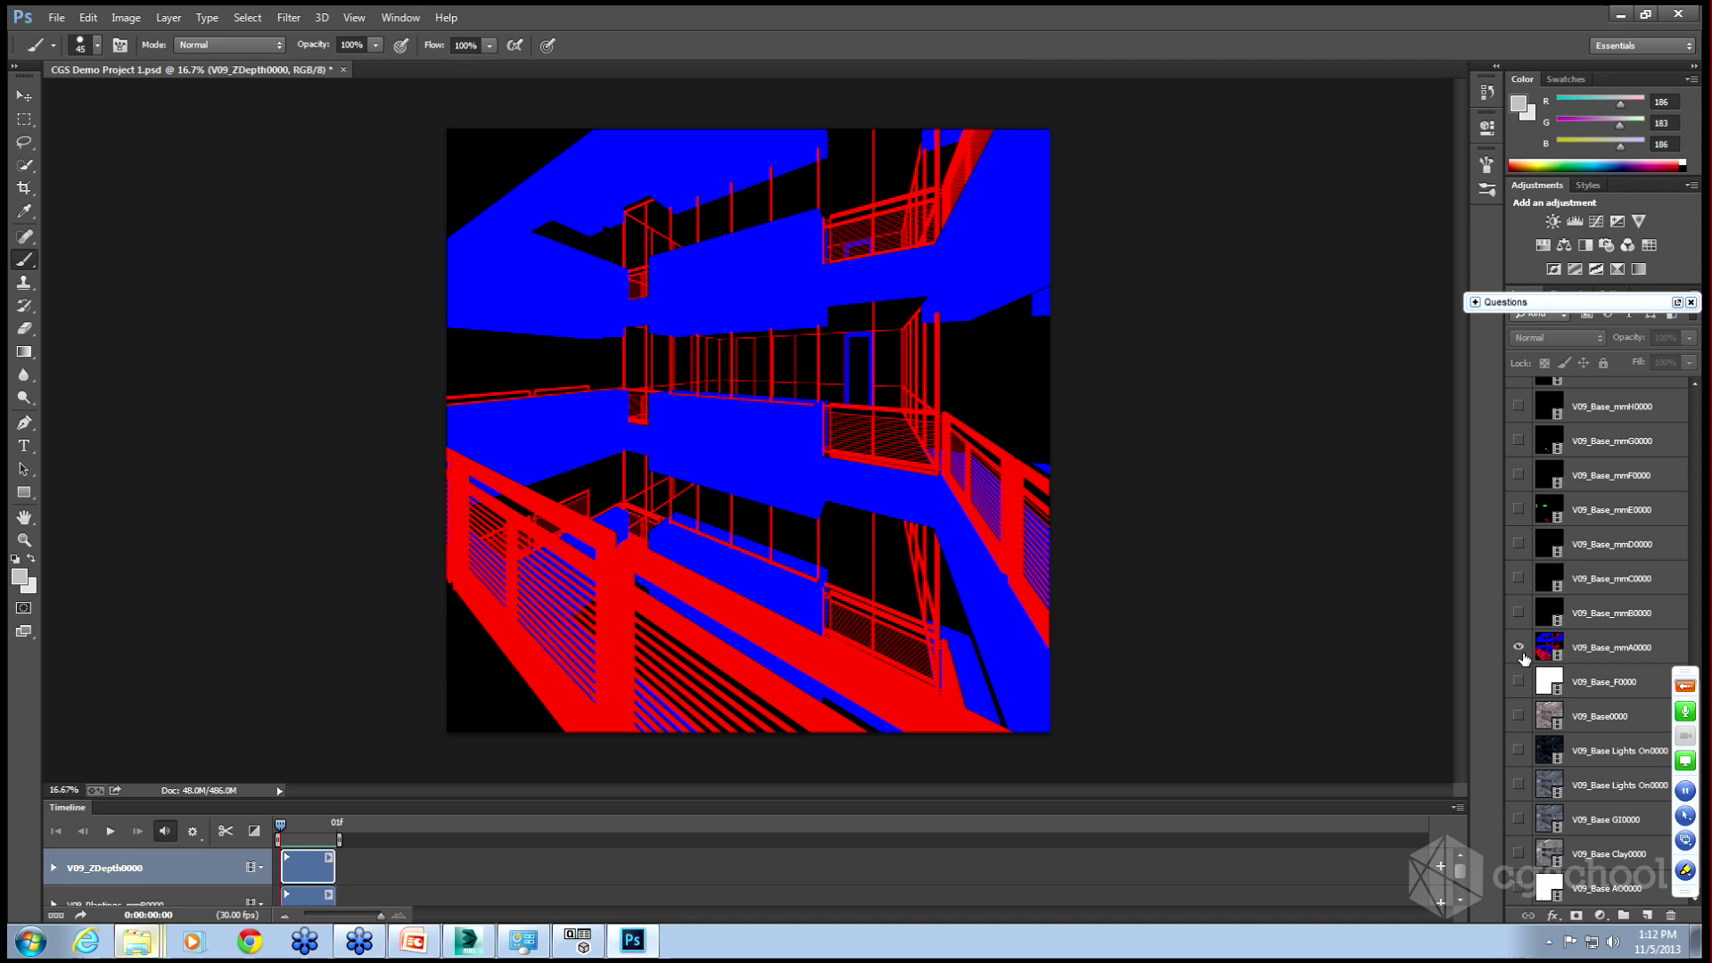
pyautogui.keyDown('alt'); pyautogui.click(1519, 649); pyautogui.keyUp('alt')
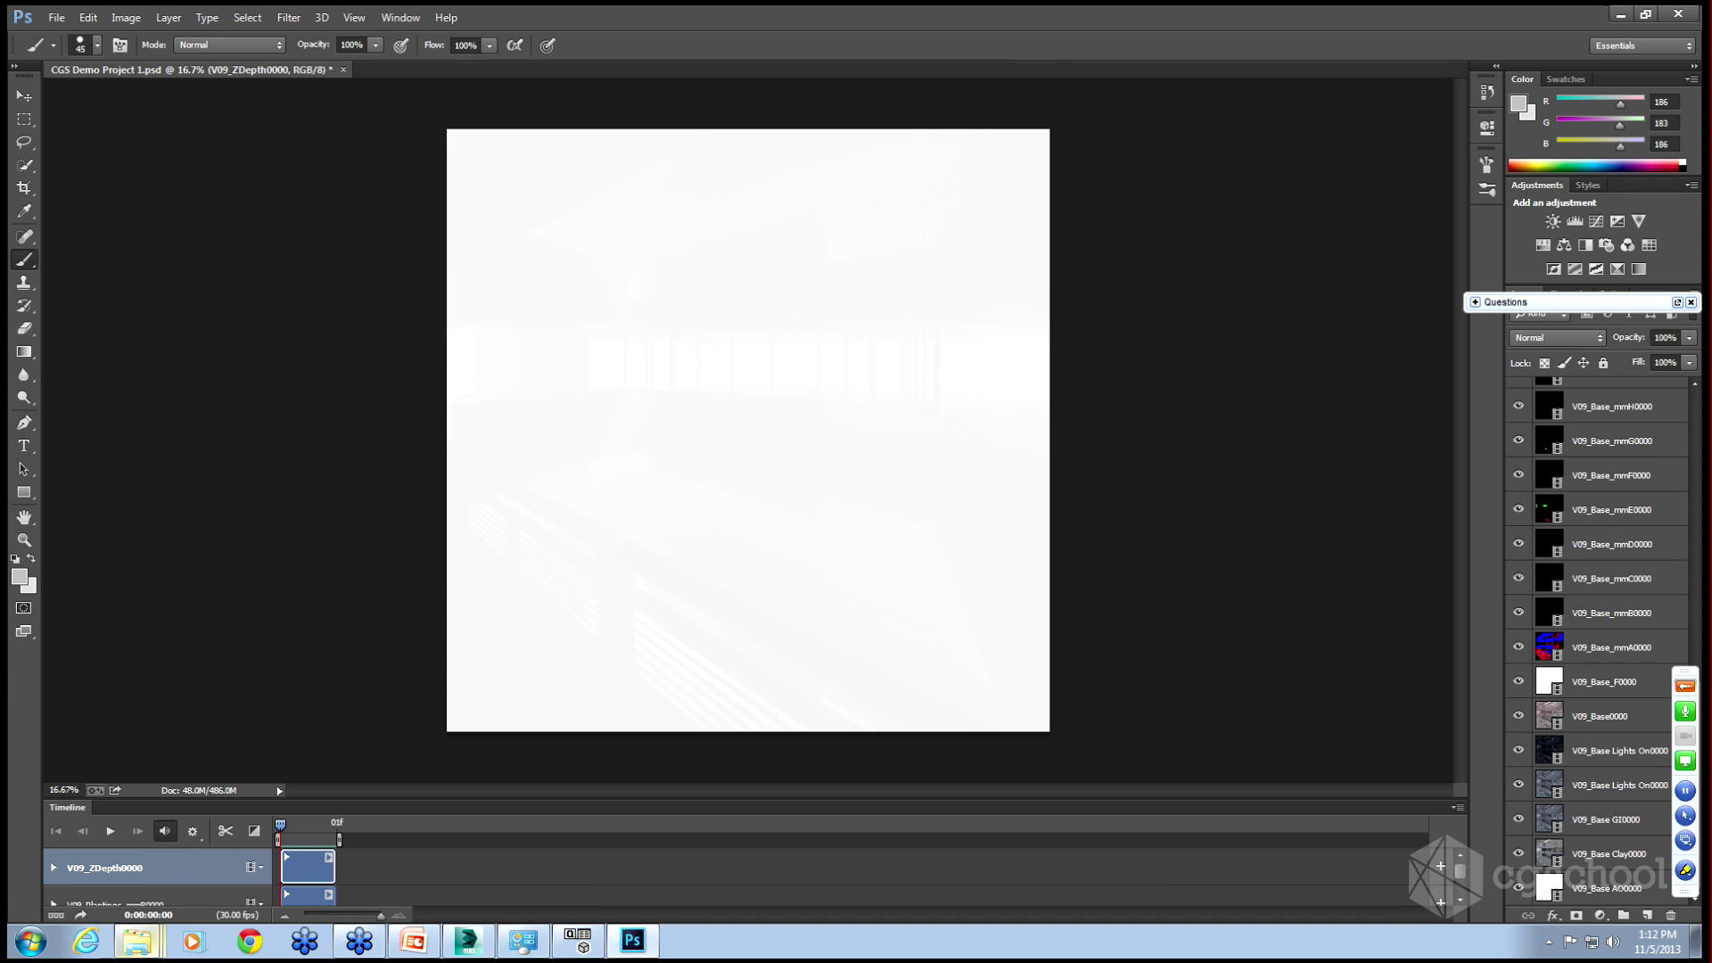
pyautogui.keyDown('alt'); pyautogui.click(1520, 510); pyautogui.keyUp('alt')
pyautogui.keyDown('alt'); pyautogui.click(1520, 509); pyautogui.keyUp('alt')
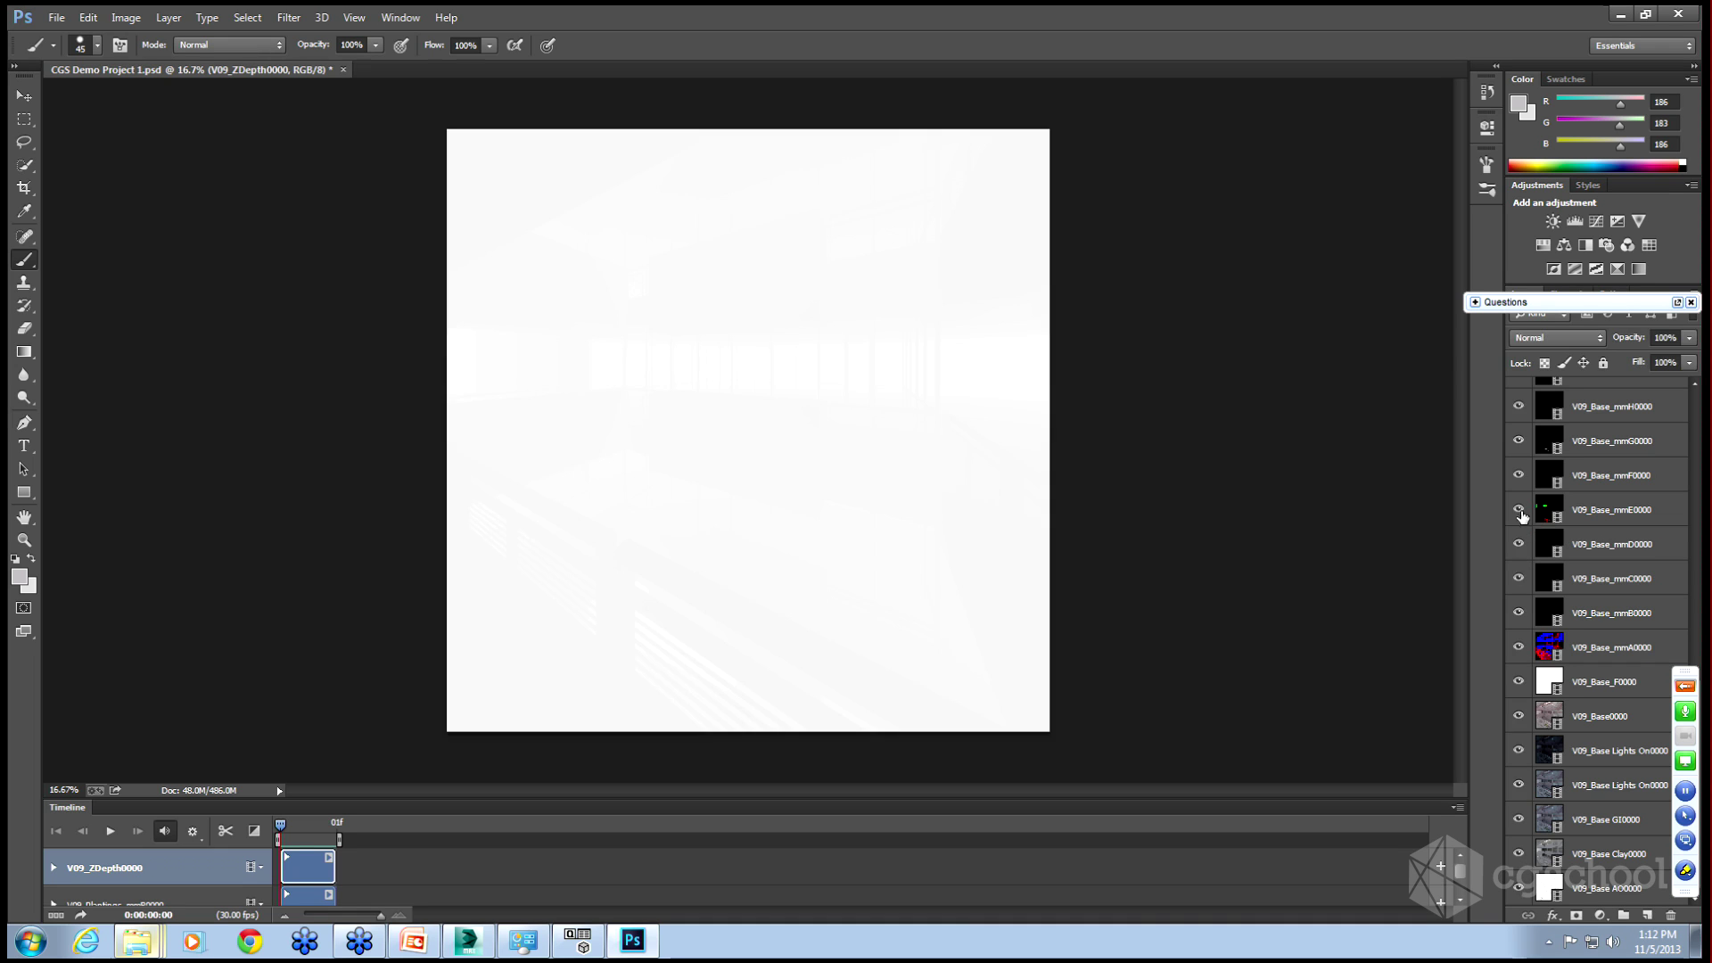
pyautogui.keyDown('alt'); pyautogui.click(1520, 441); pyautogui.keyUp('alt')
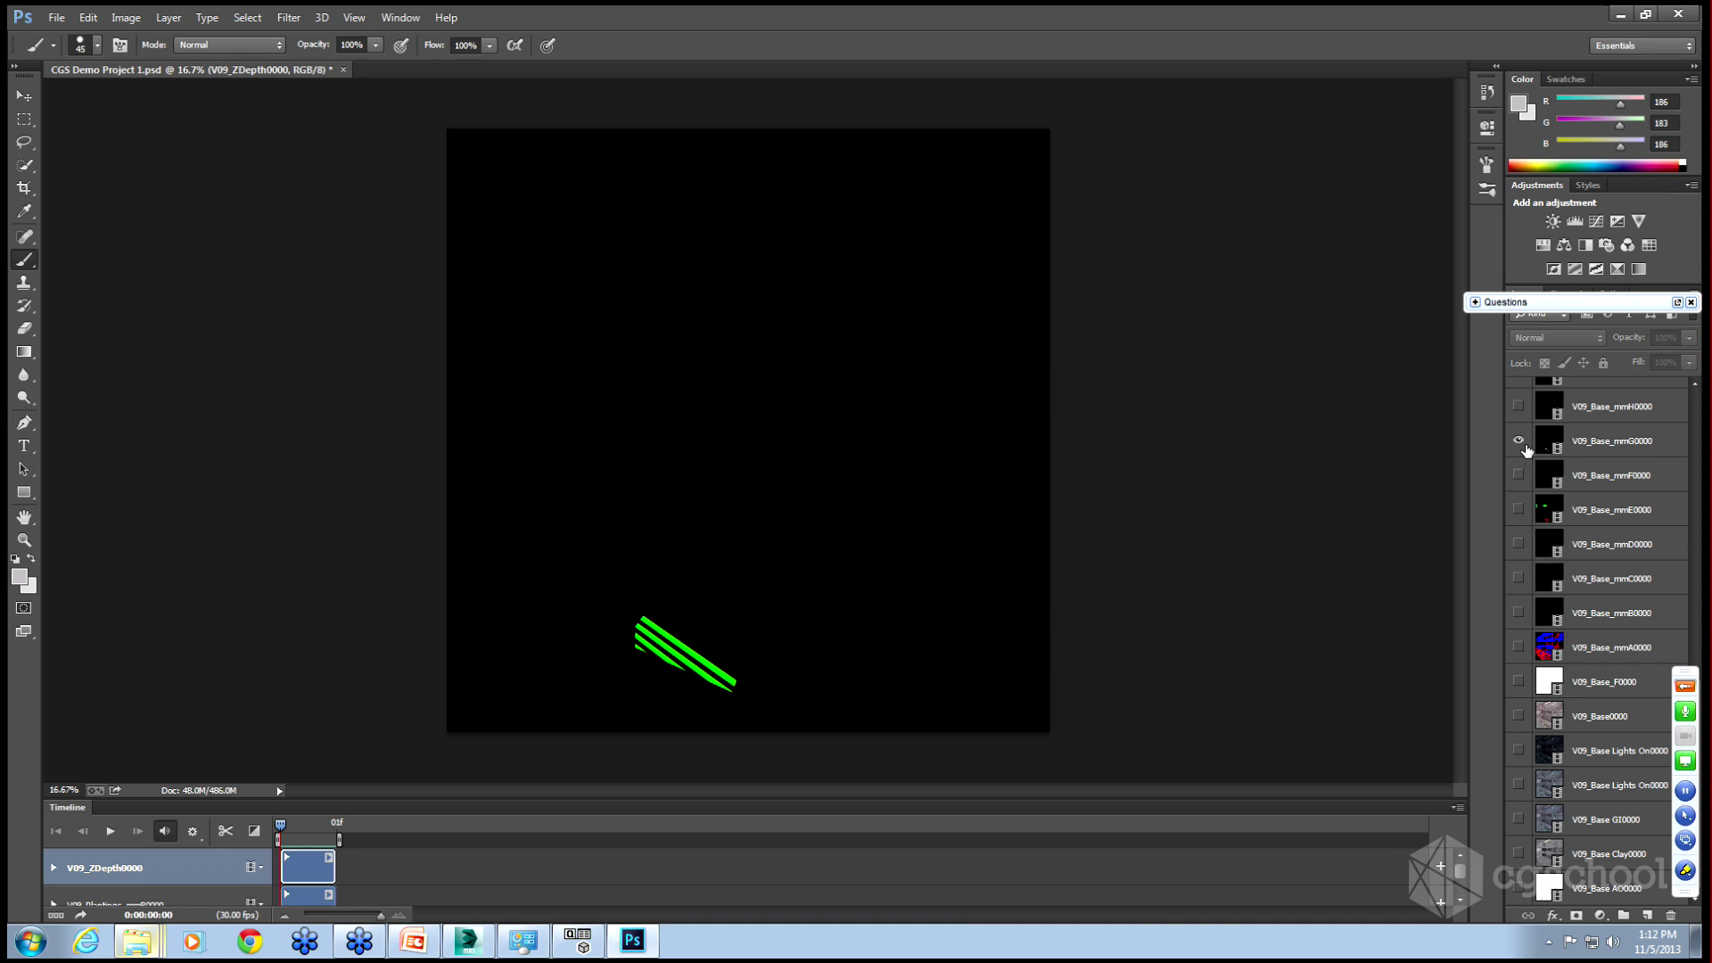
pyautogui.keyDown('alt'); pyautogui.click(1520, 441); pyautogui.keyUp('alt')
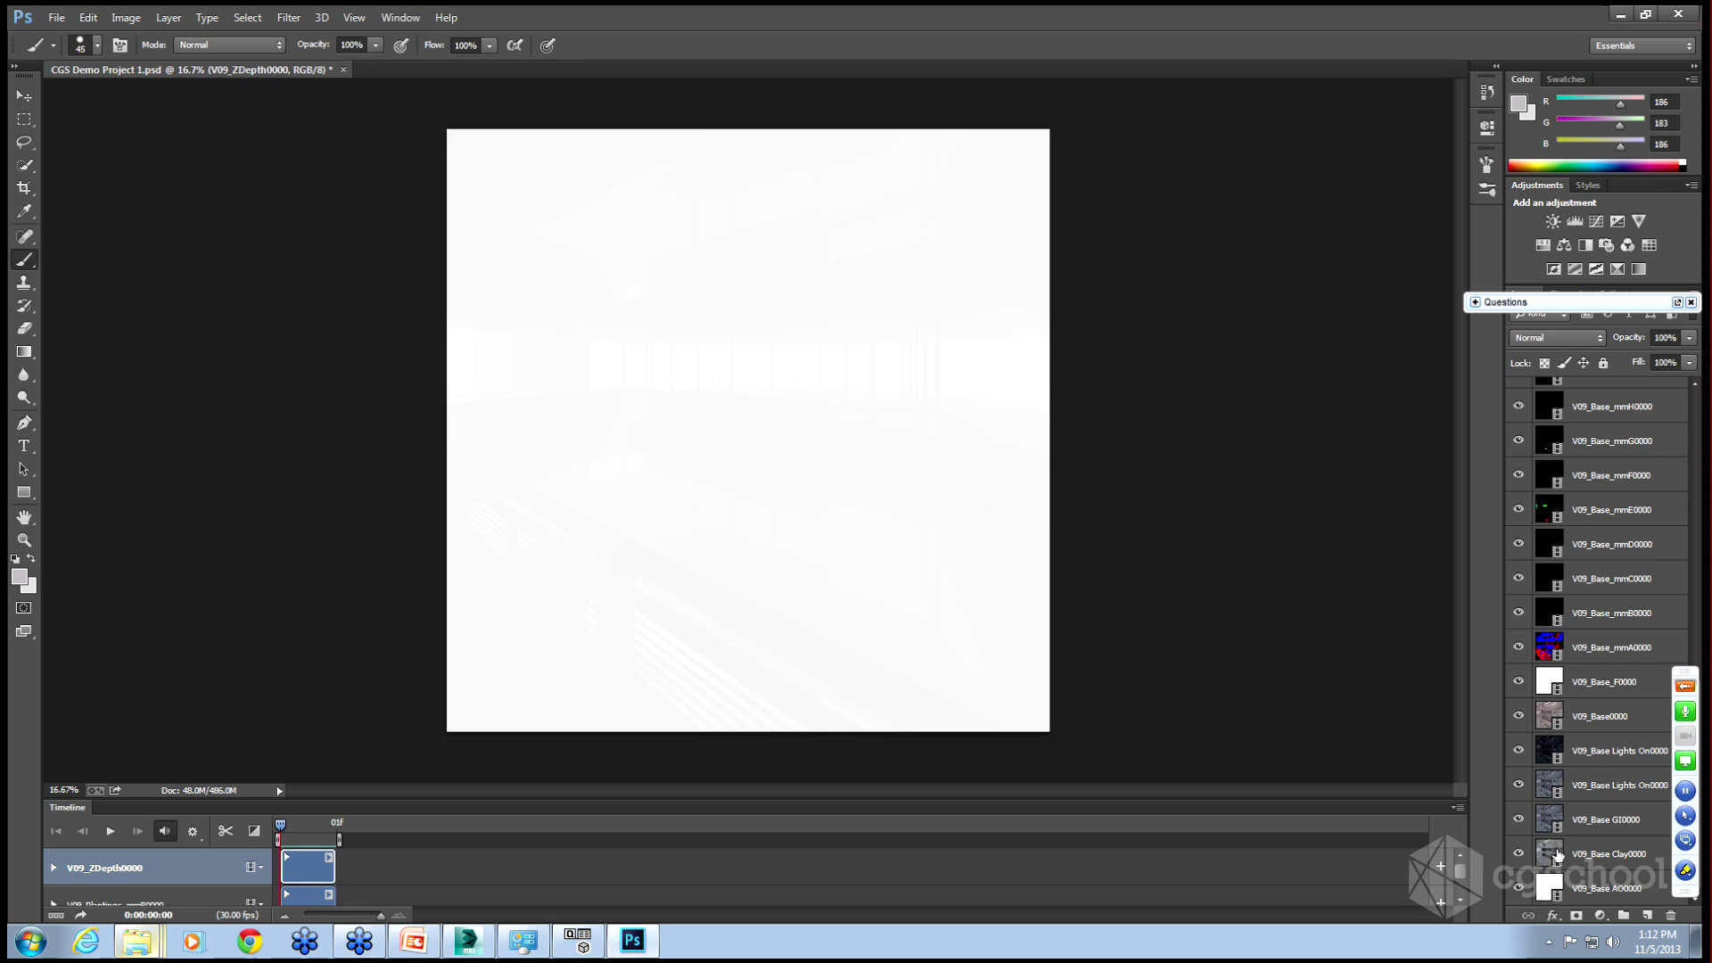
# Isolate the V09_Base Clay0000 layer and show V09_Base GI0000 over it.
pyautogui.keyDown('alt'); pyautogui.click(1519, 854); pyautogui.keyUp('alt')
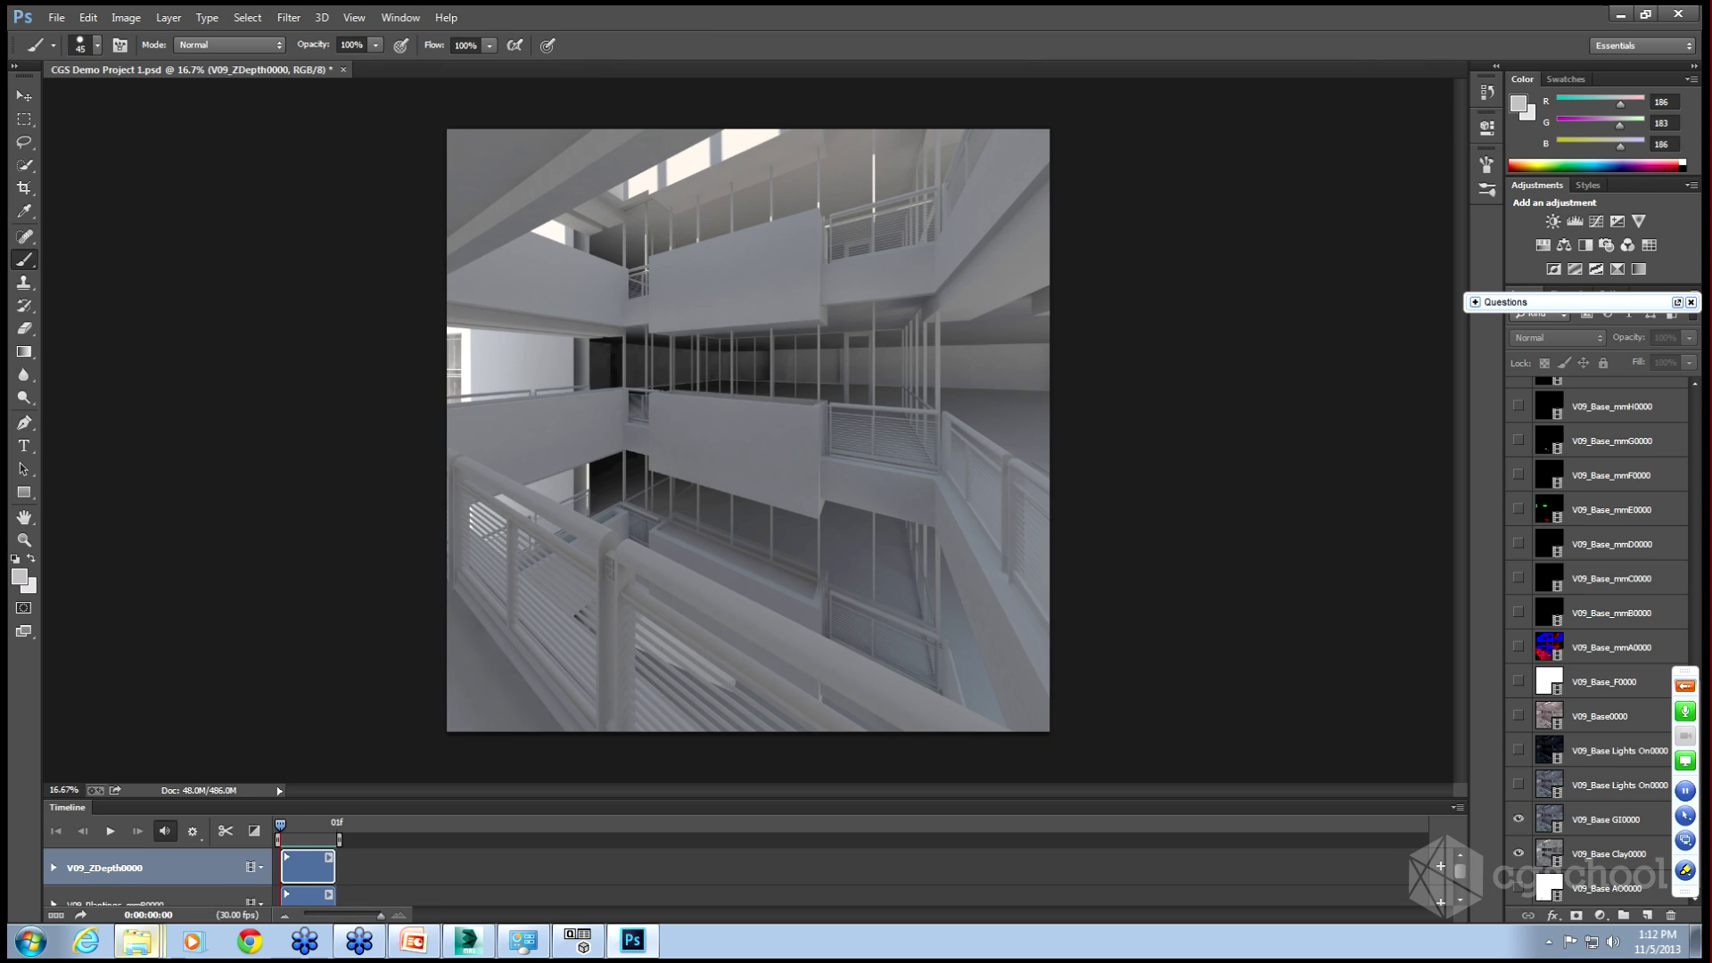
pyautogui.click(1519, 820)
pyautogui.click(1519, 820)
pyautogui.click(1527, 819)
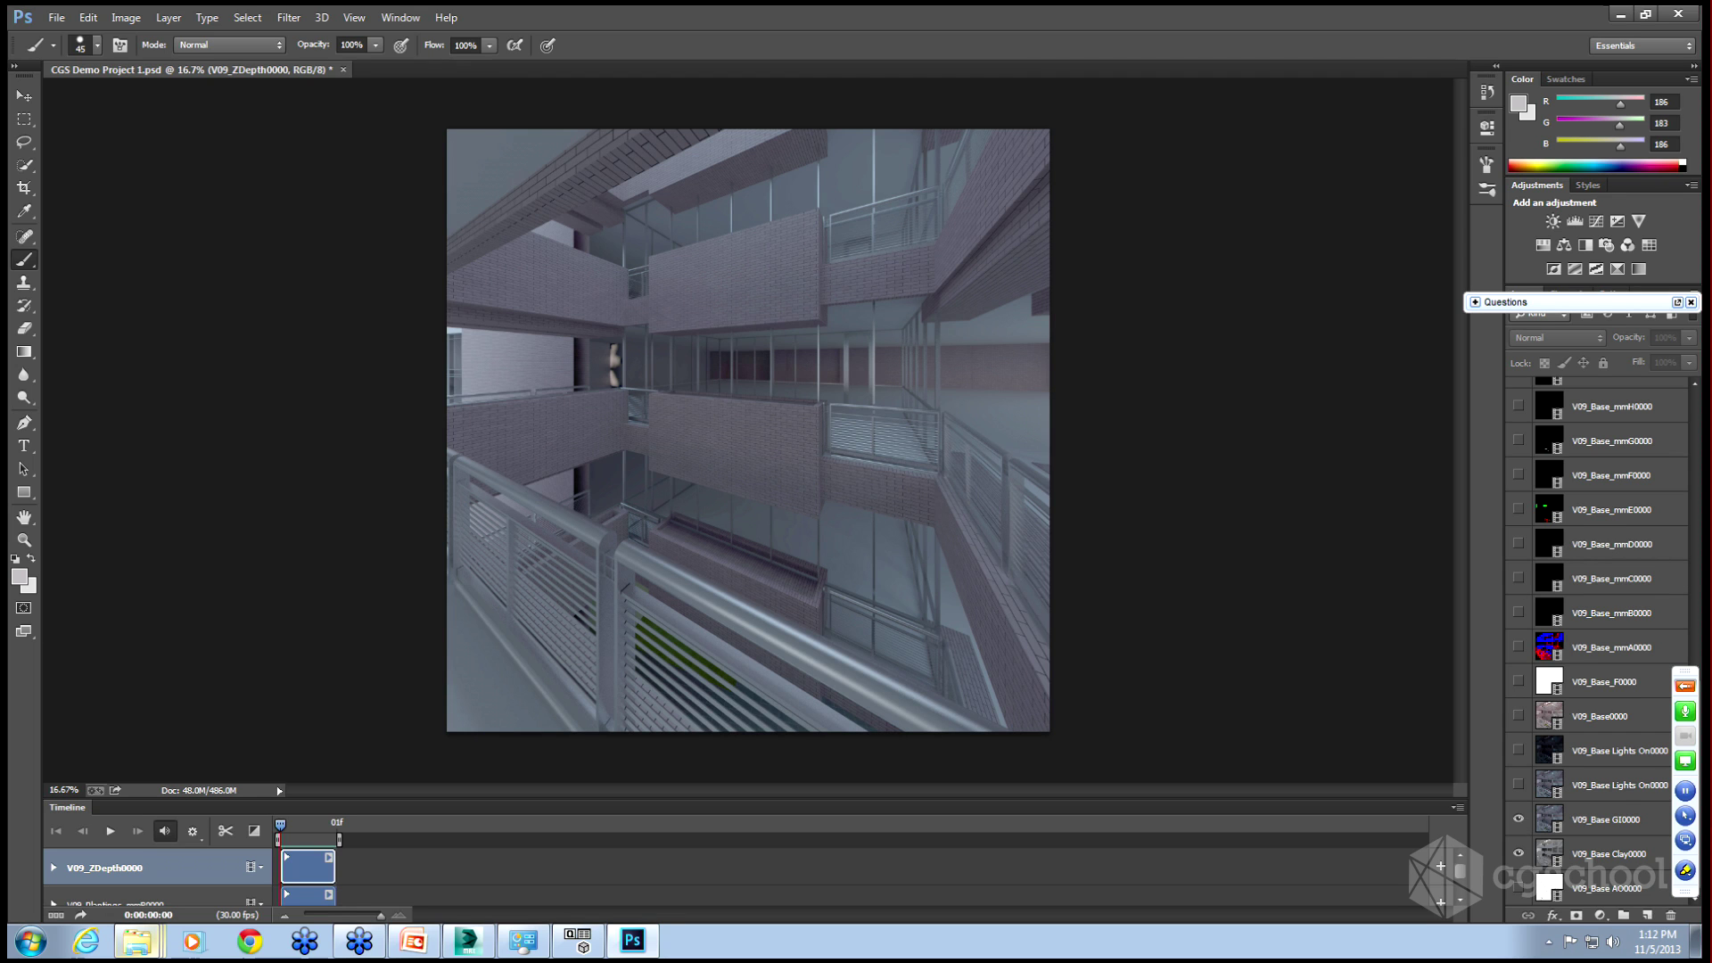
# Compare the image with the lower V09_Base Lights On0000 layer shown and hidden, leaving it hidden.
pyautogui.click(1518, 785)
pyautogui.click(1518, 786)
pyautogui.click(1518, 786)
pyautogui.click(1518, 786)
pyautogui.click(1518, 785)
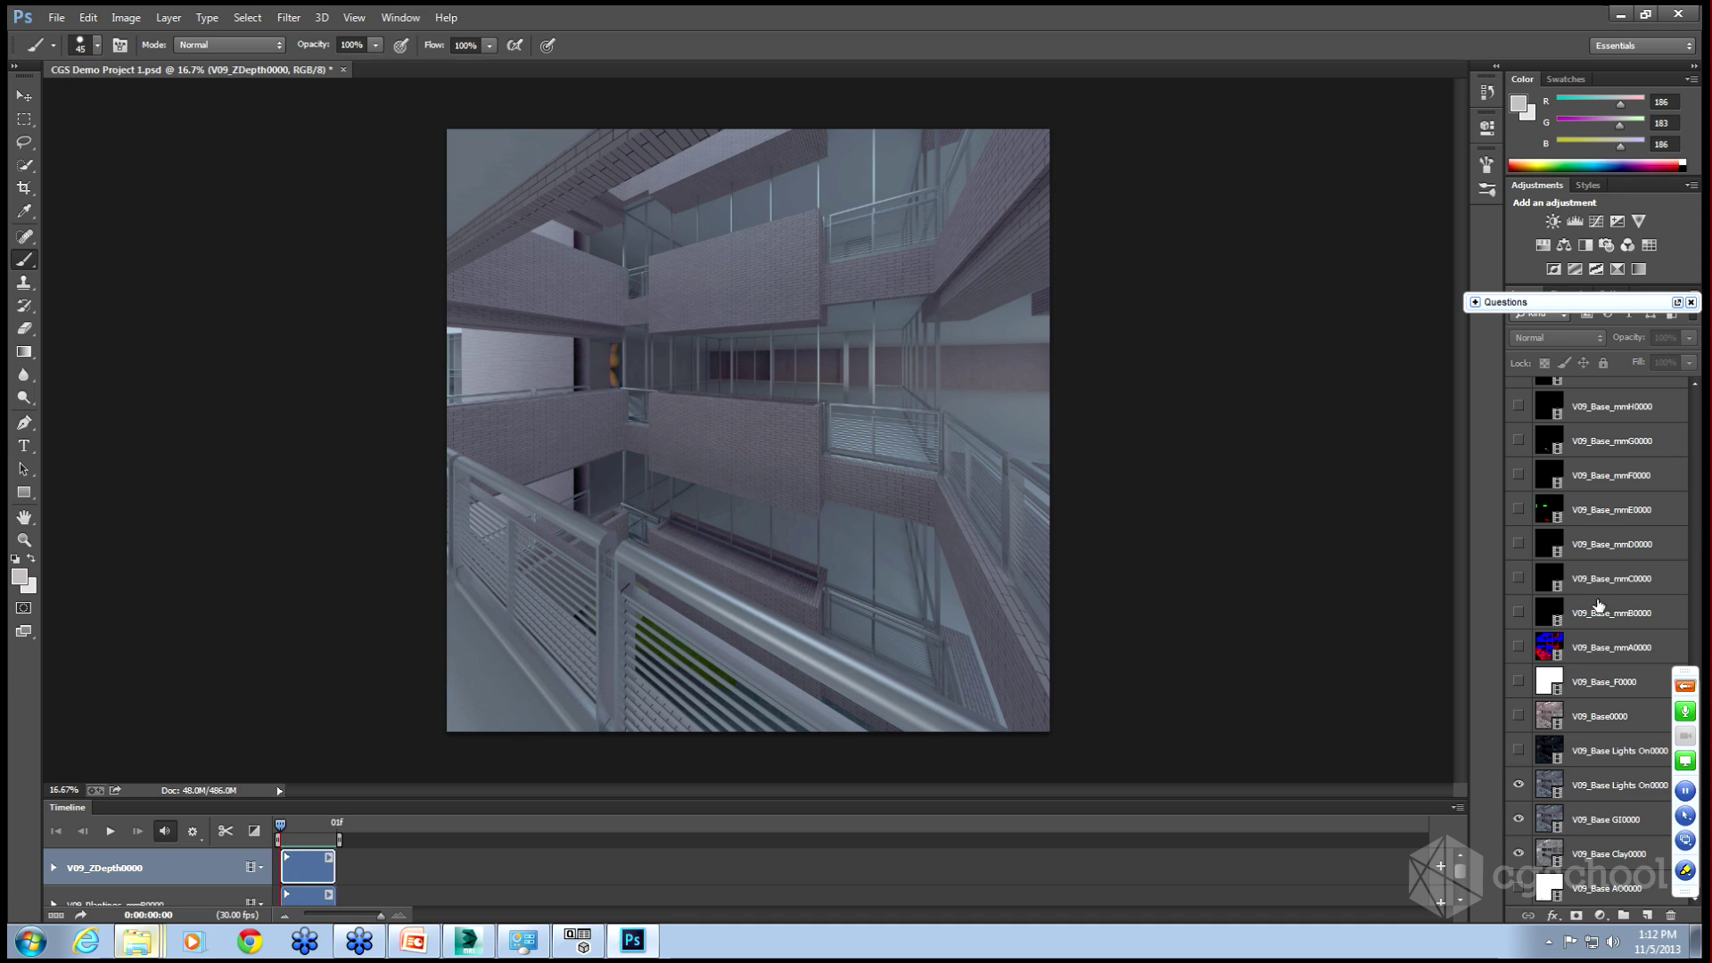
pyautogui.click(1518, 785)
pyautogui.click(1518, 786)
pyautogui.click(1518, 786)
# Compare the image with and without the upper V09_Base Lights On0000 layer, leaving it shown.
pyautogui.click(1519, 751)
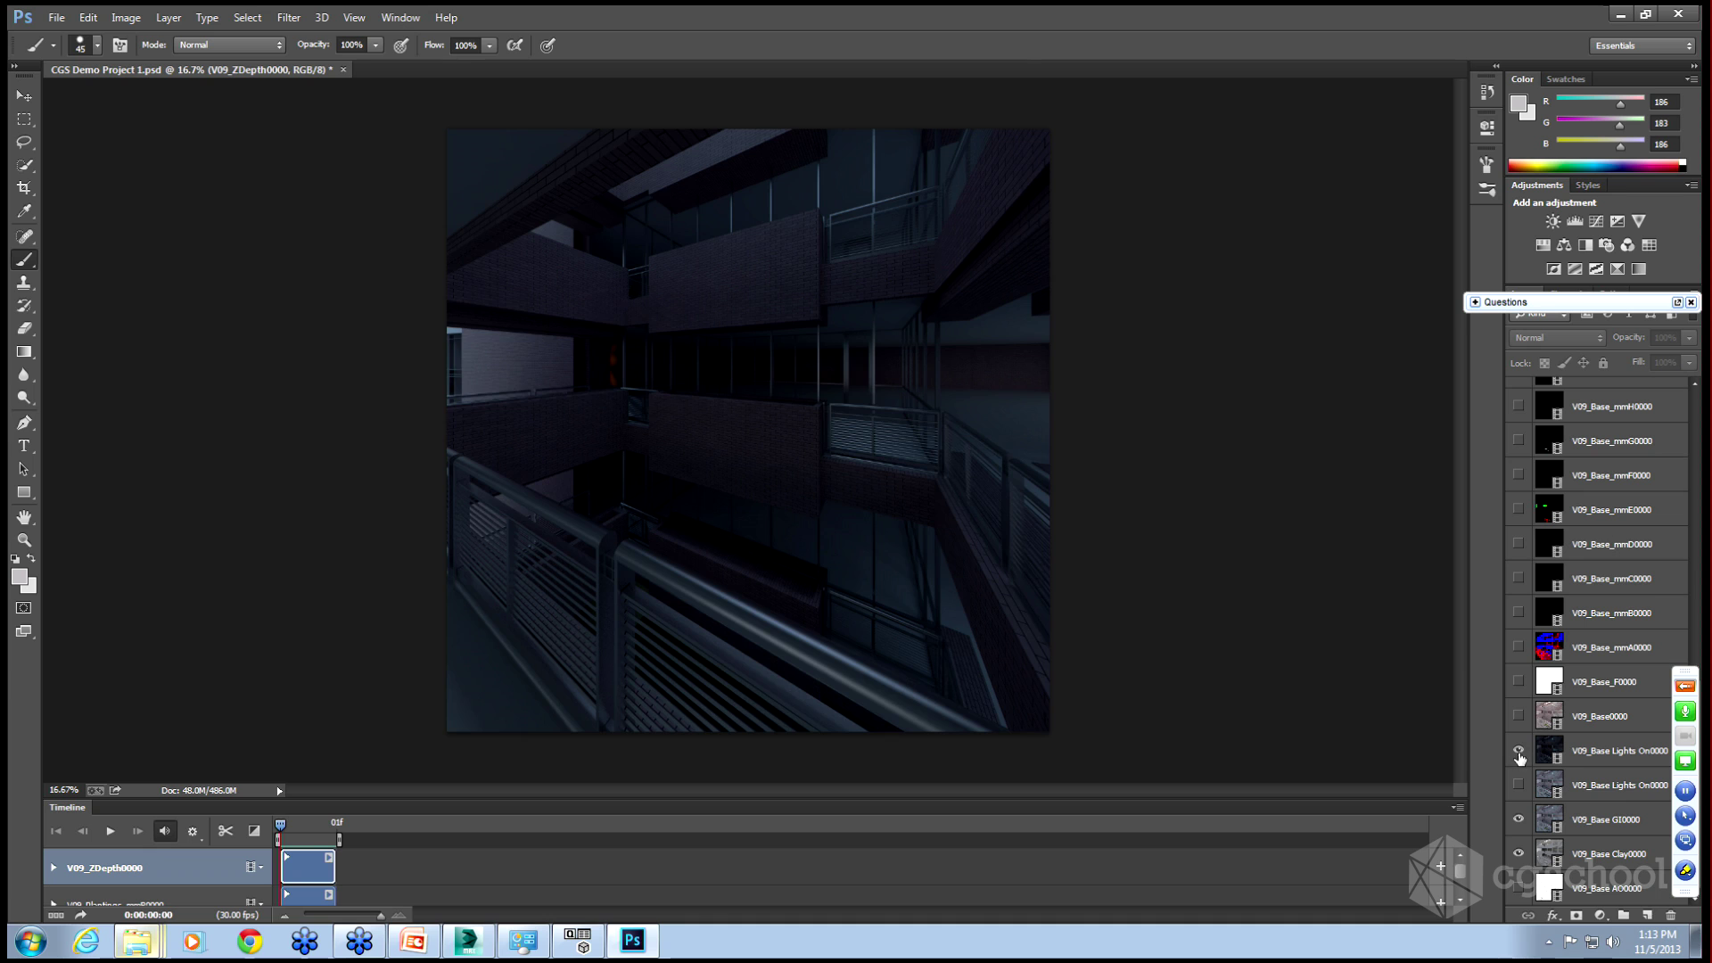
pyautogui.click(1520, 754)
pyautogui.click(1520, 754)
pyautogui.click(1518, 752)
pyautogui.click(1518, 752)
pyautogui.click(1518, 752)
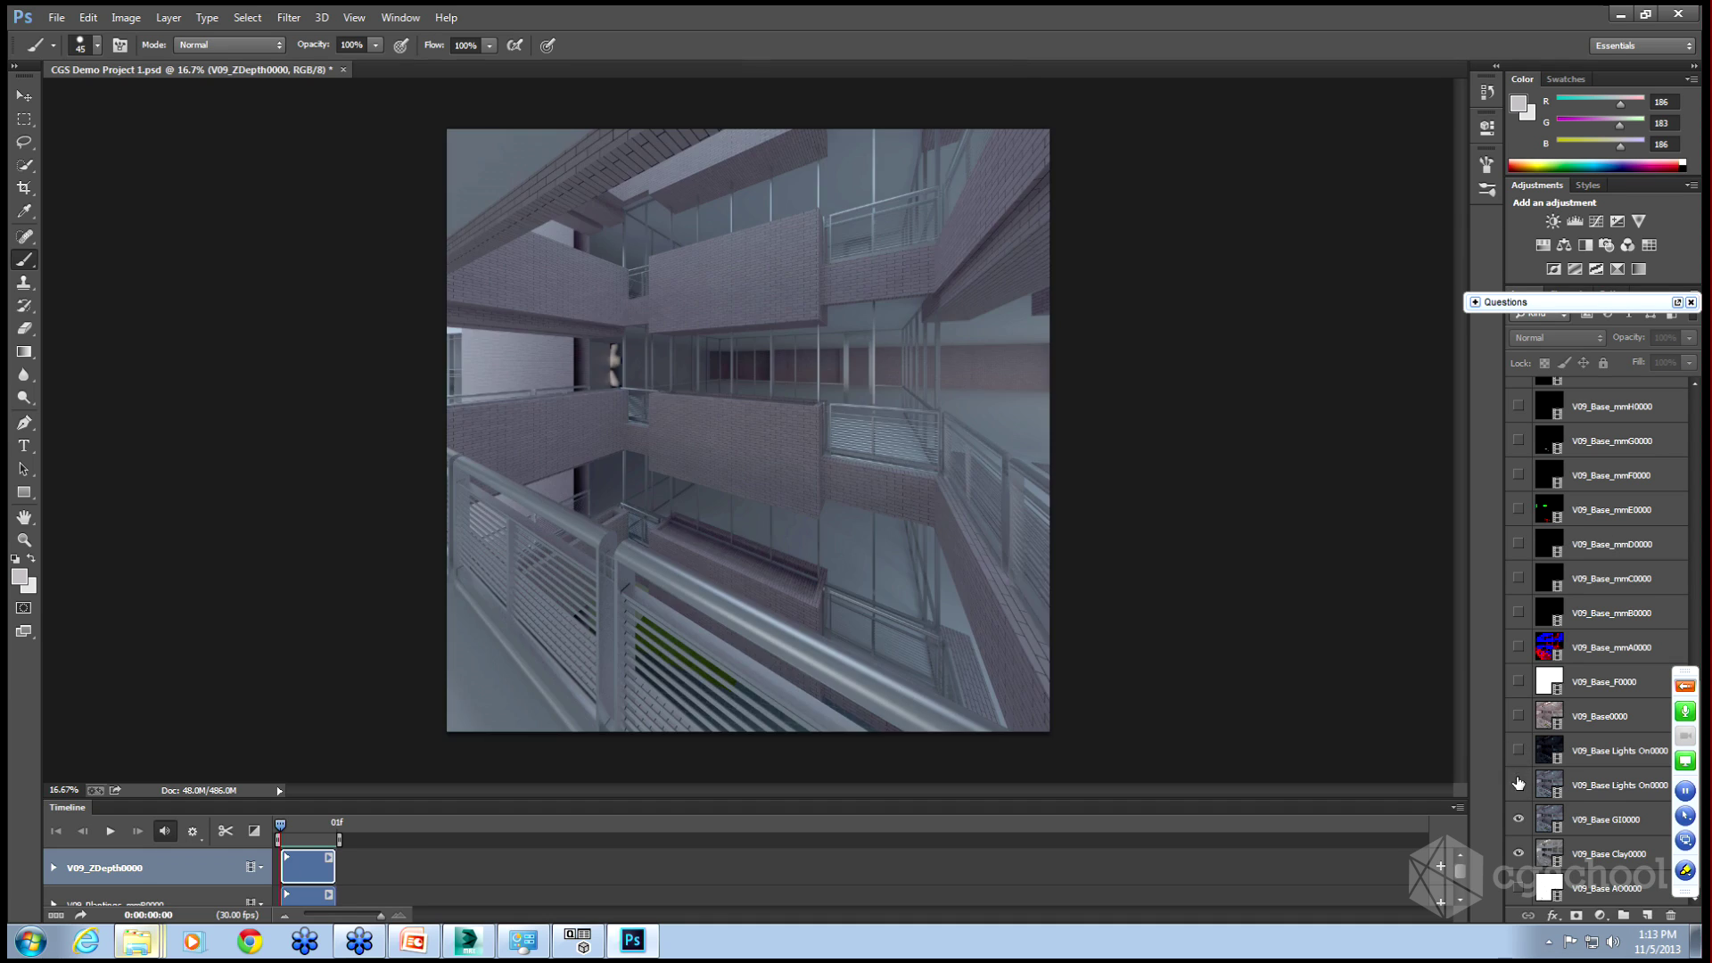
pyautogui.click(1520, 752)
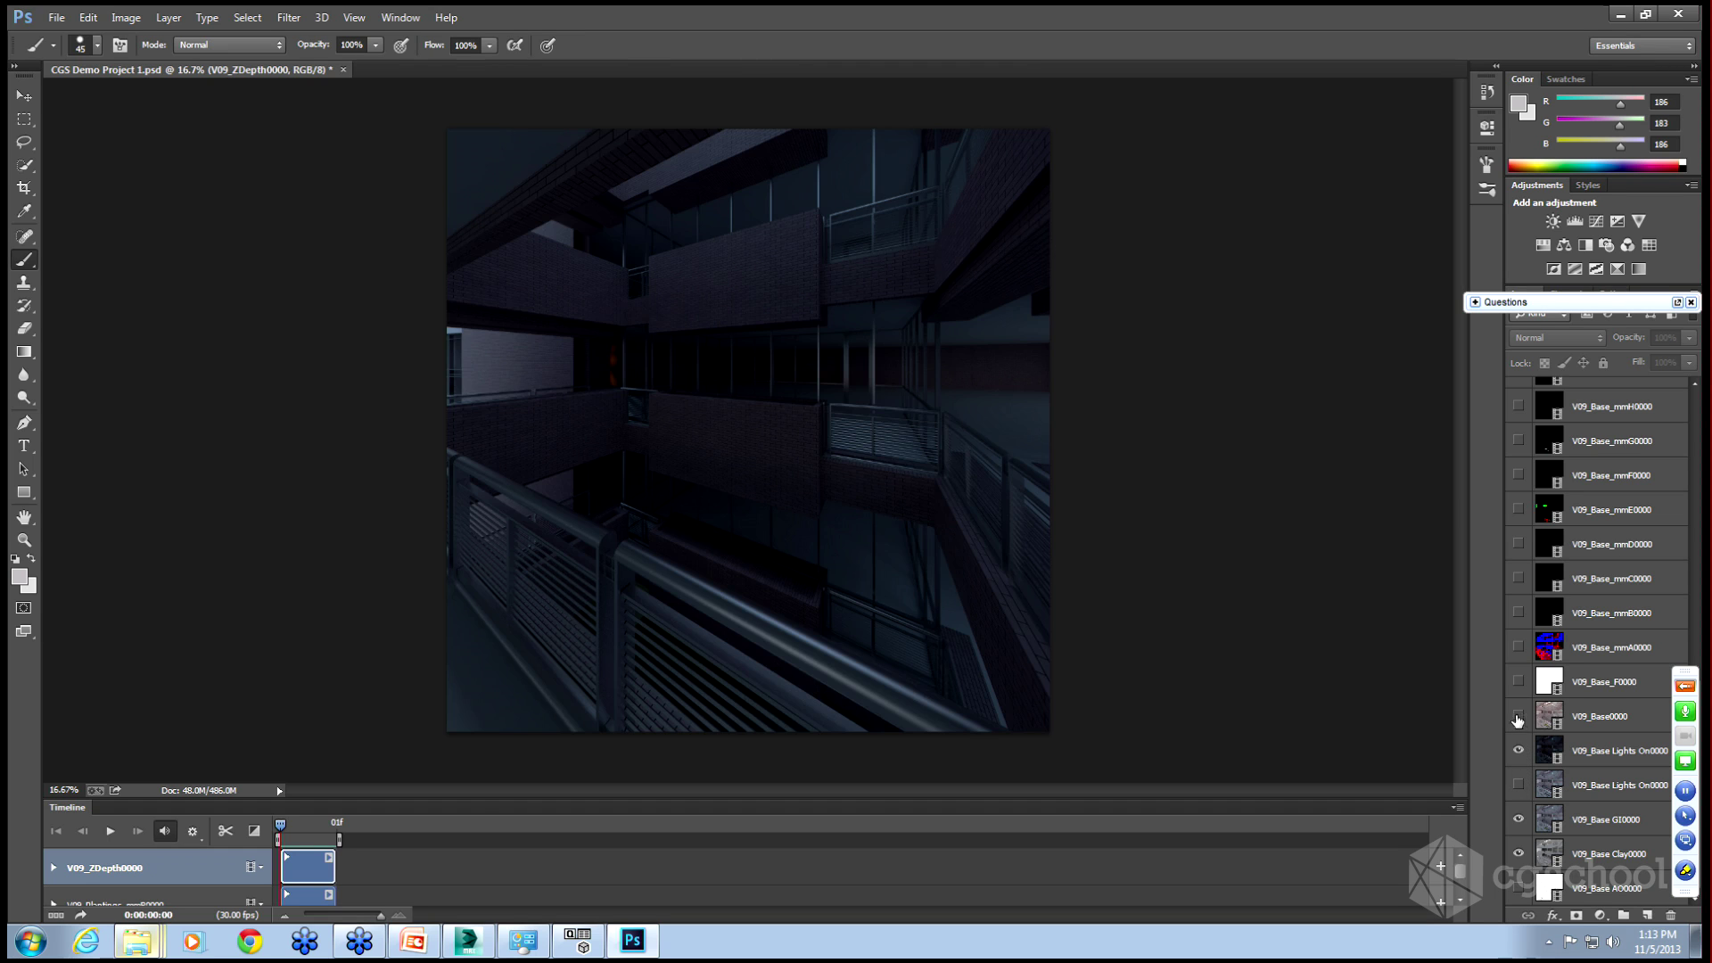
# Show the V09_Base0000 layer over the lights layers and select it after reviewing the rest of the layer stack.
pyautogui.click(1520, 717)
pyautogui.click(1521, 718)
pyautogui.click(1521, 718)
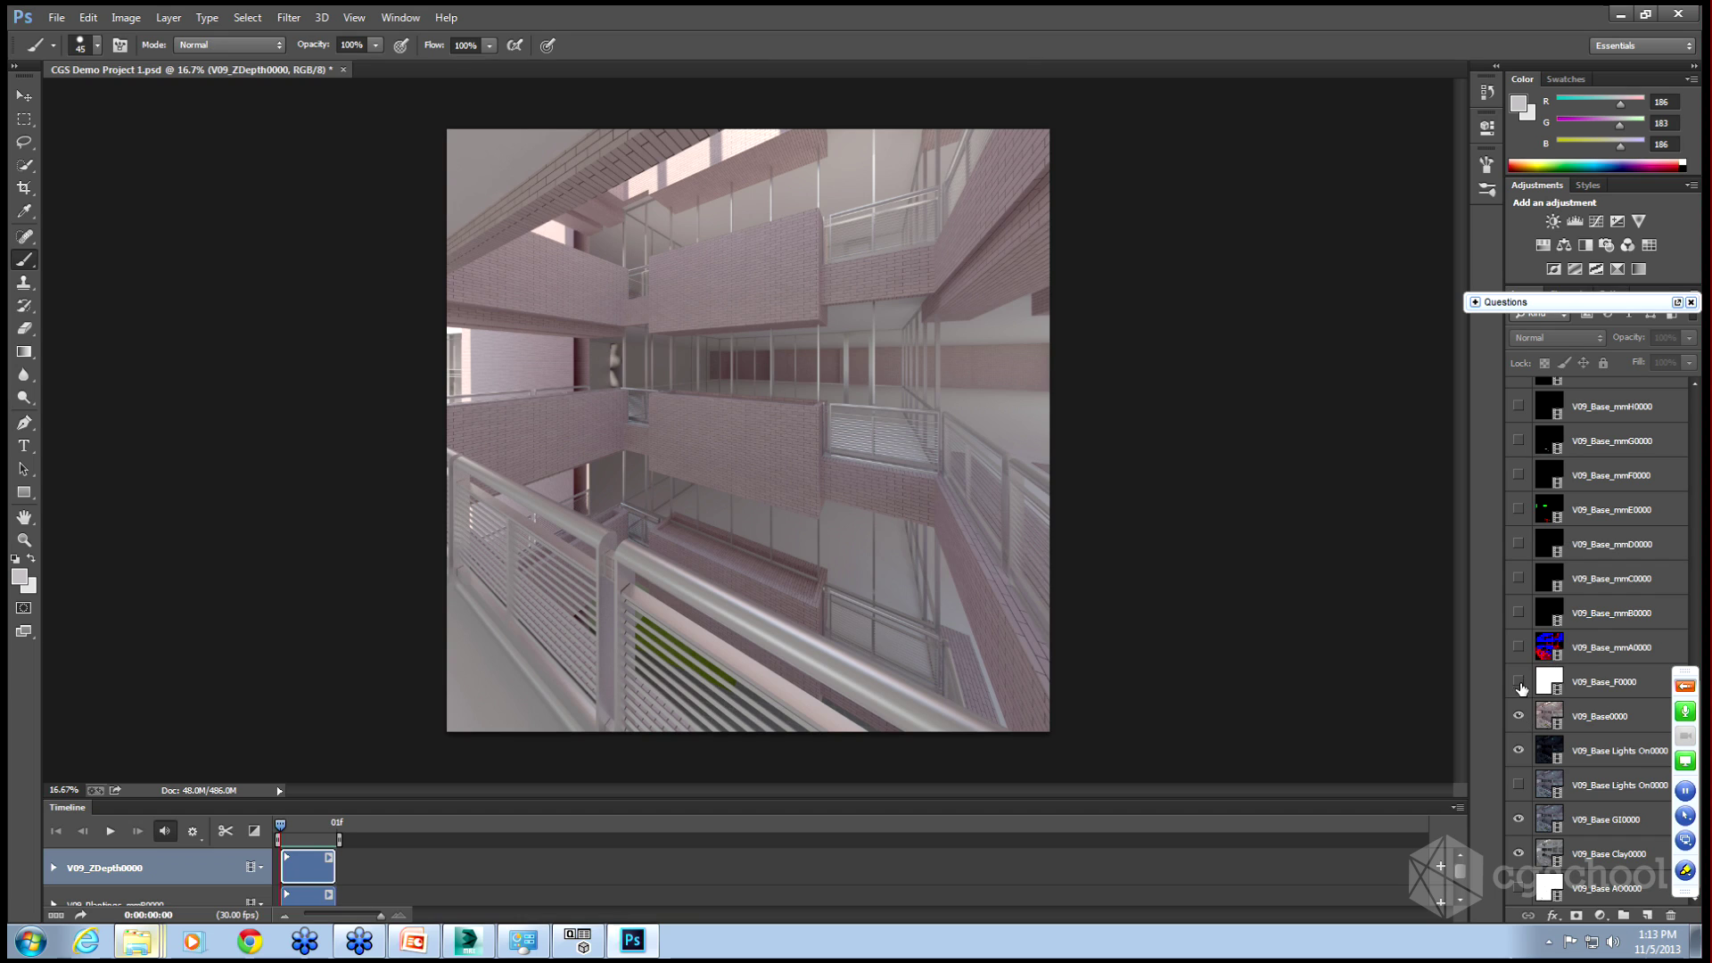
pyautogui.scroll(5, 1626, 530)
pyautogui.scroll(6, 1626, 530)
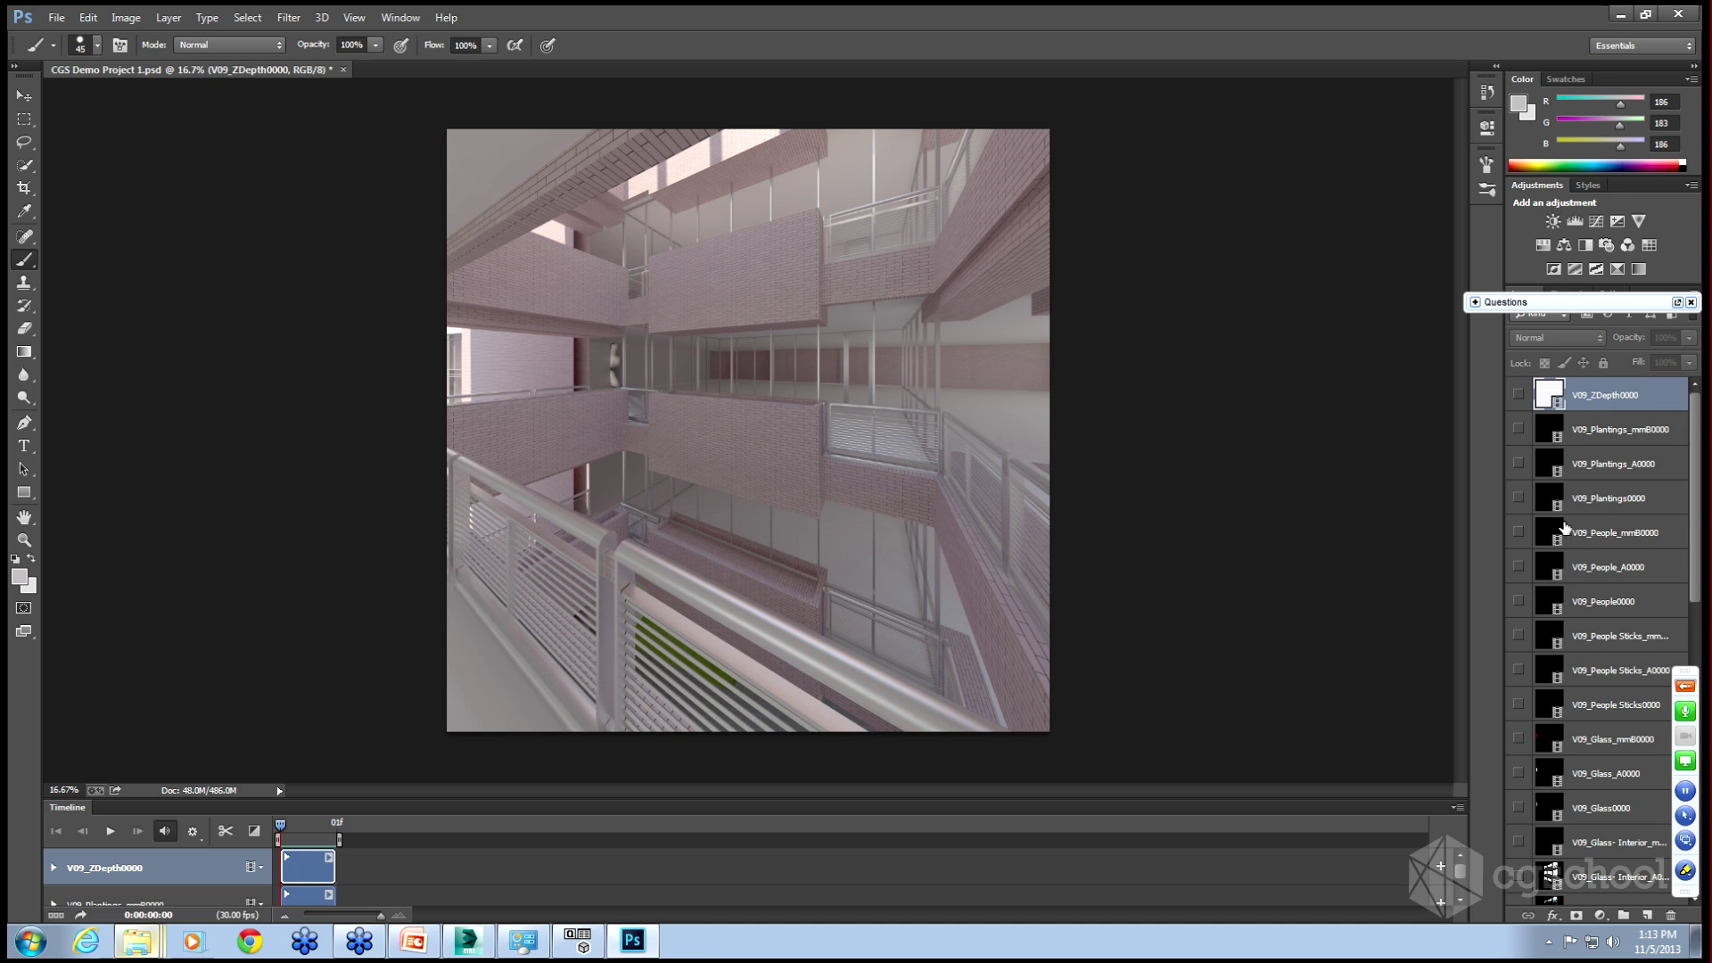
pyautogui.moveTo(1694, 526); pyautogui.dragTo(1691, 713)
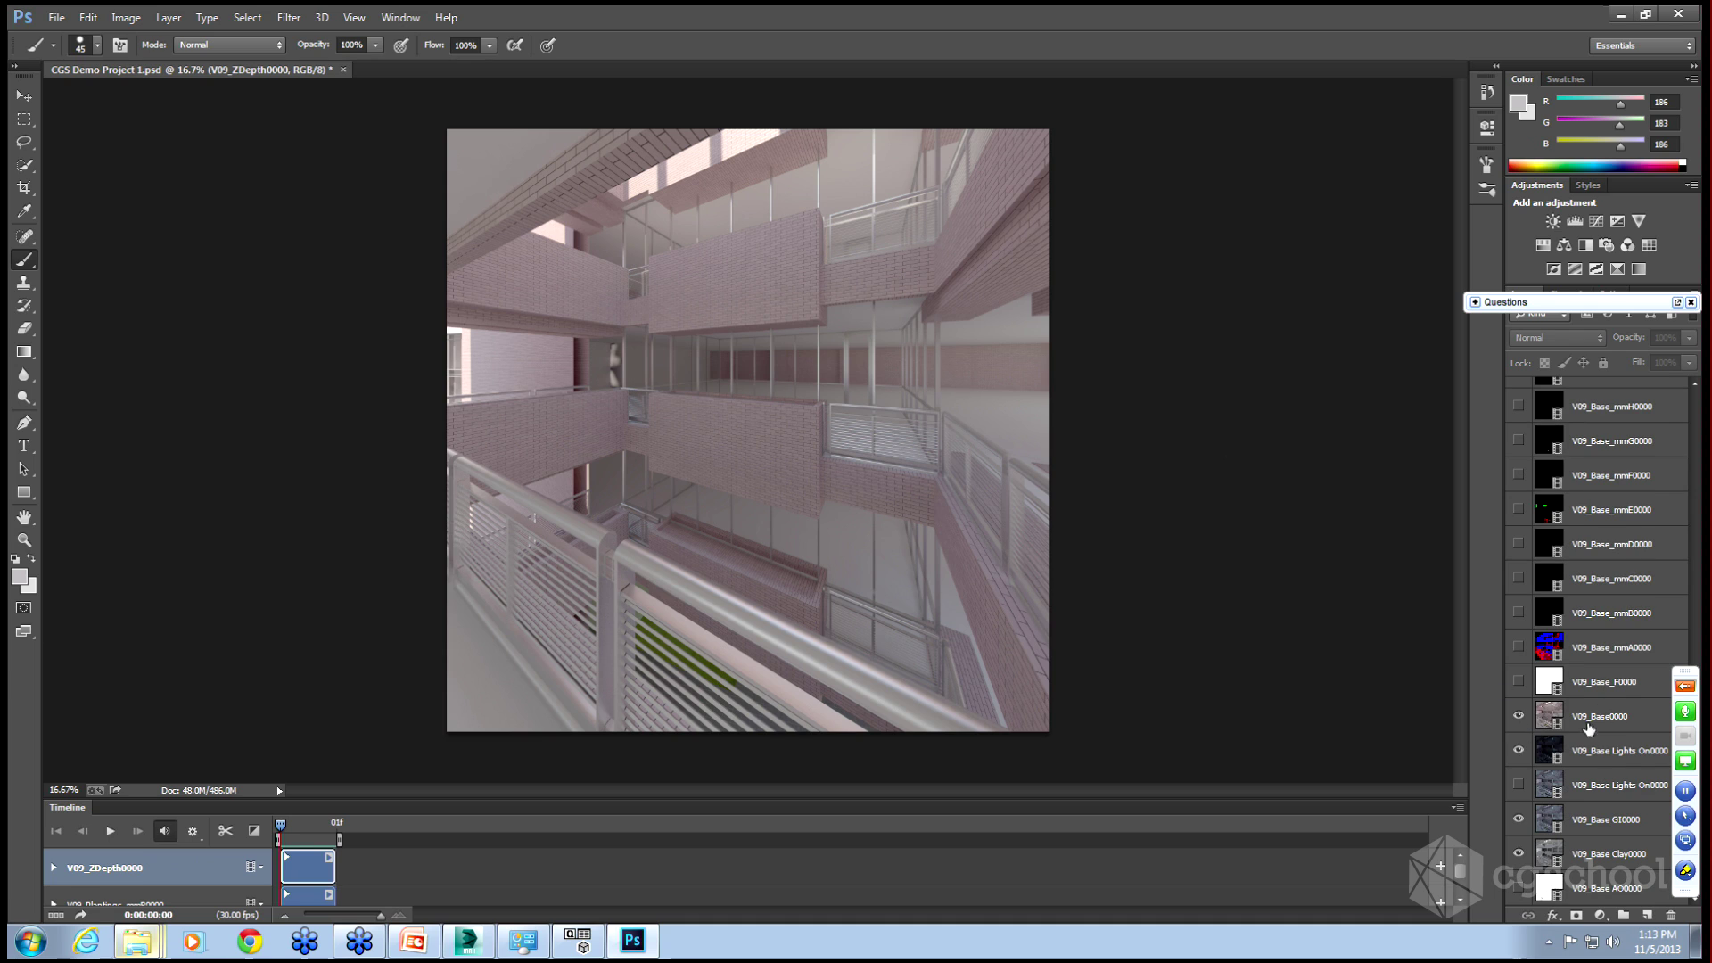
pyautogui.click(1597, 721)
pyautogui.click(1598, 719)
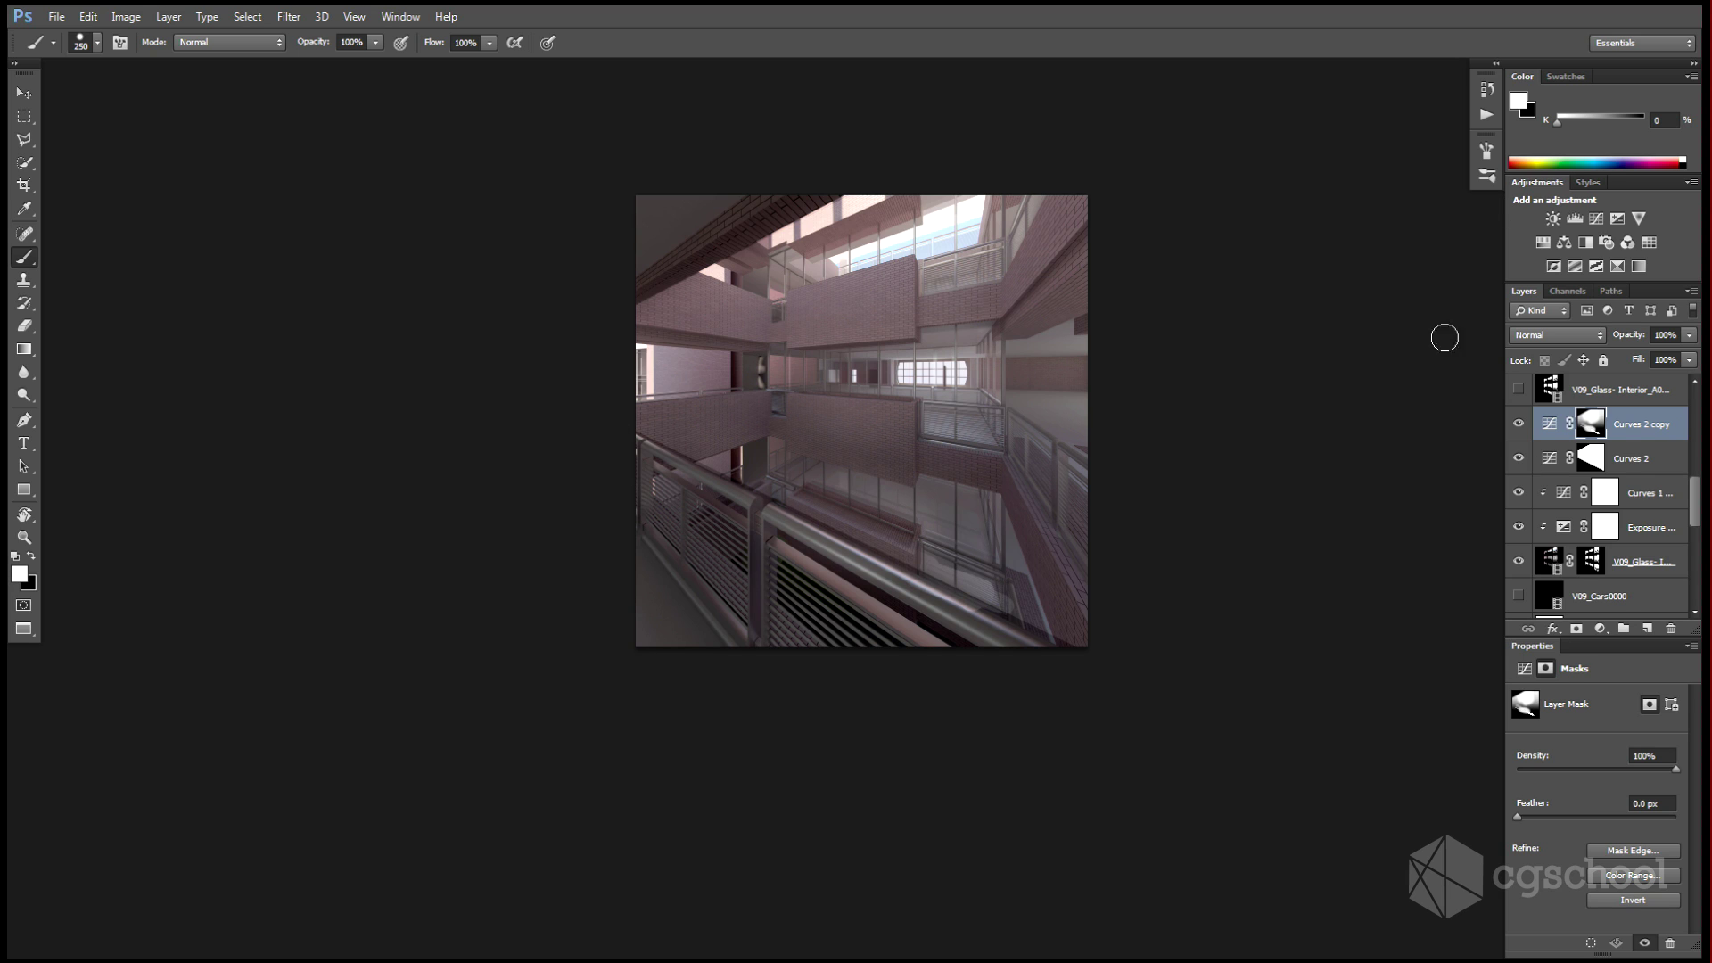
# Paint white with the Brush on the Curves 2 layer mask over the foreground railing.
pyautogui.click(1601, 460)
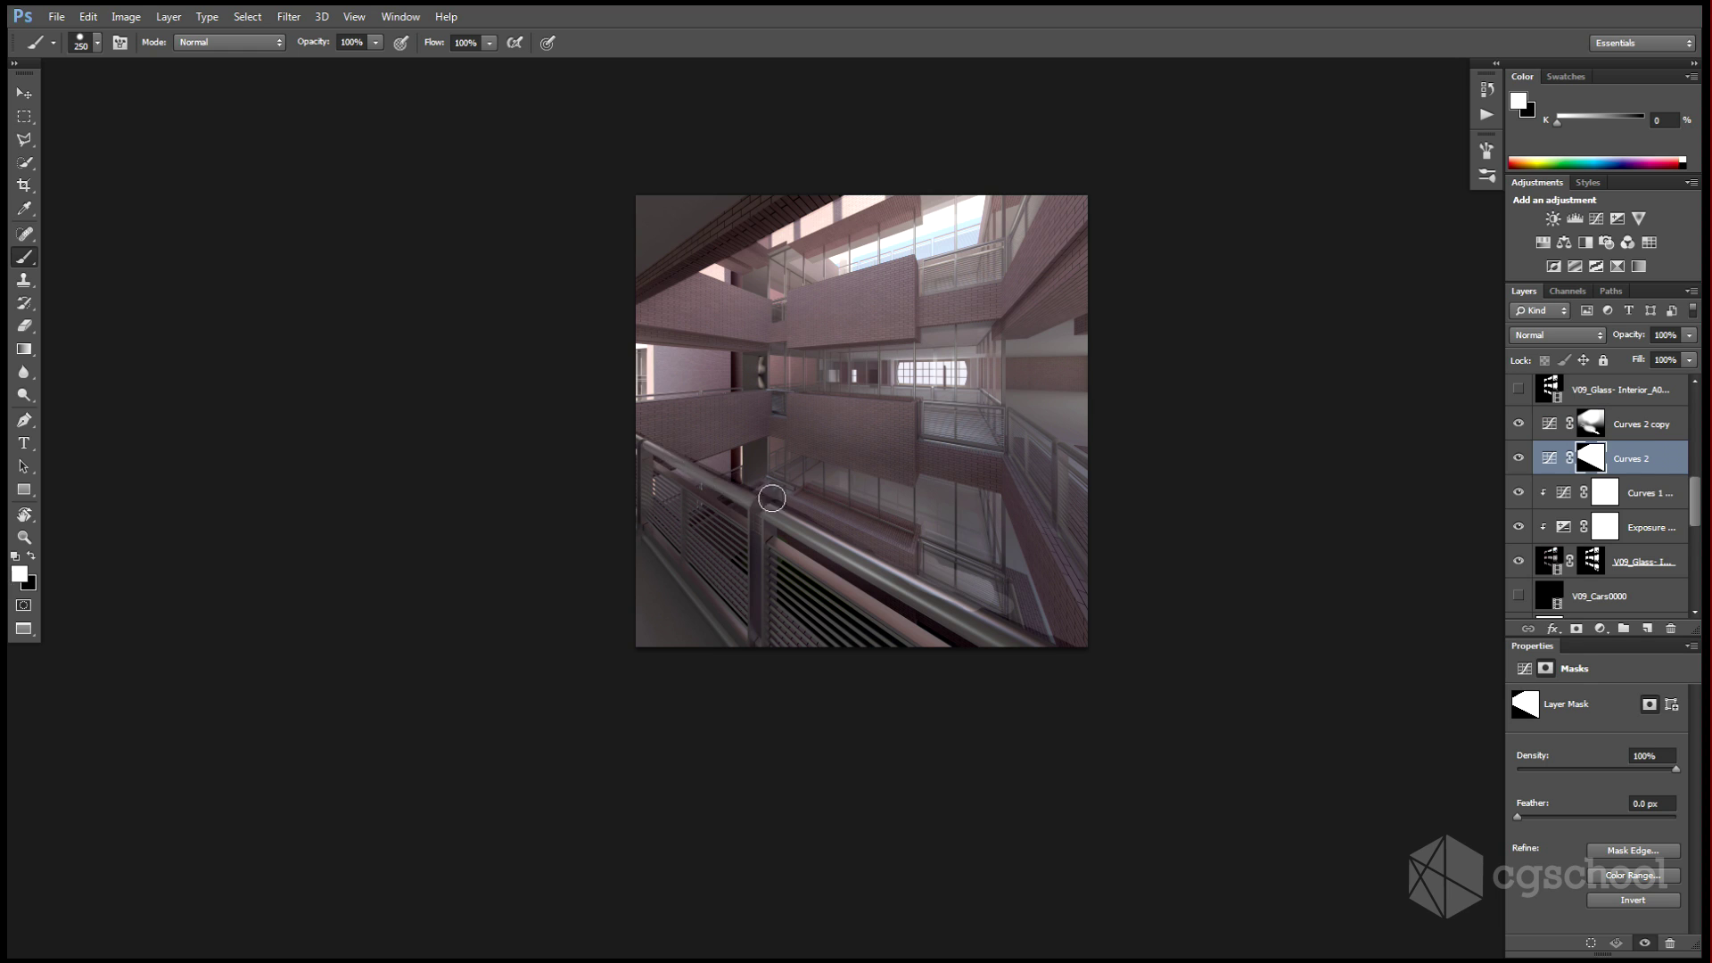
pyautogui.press('x')
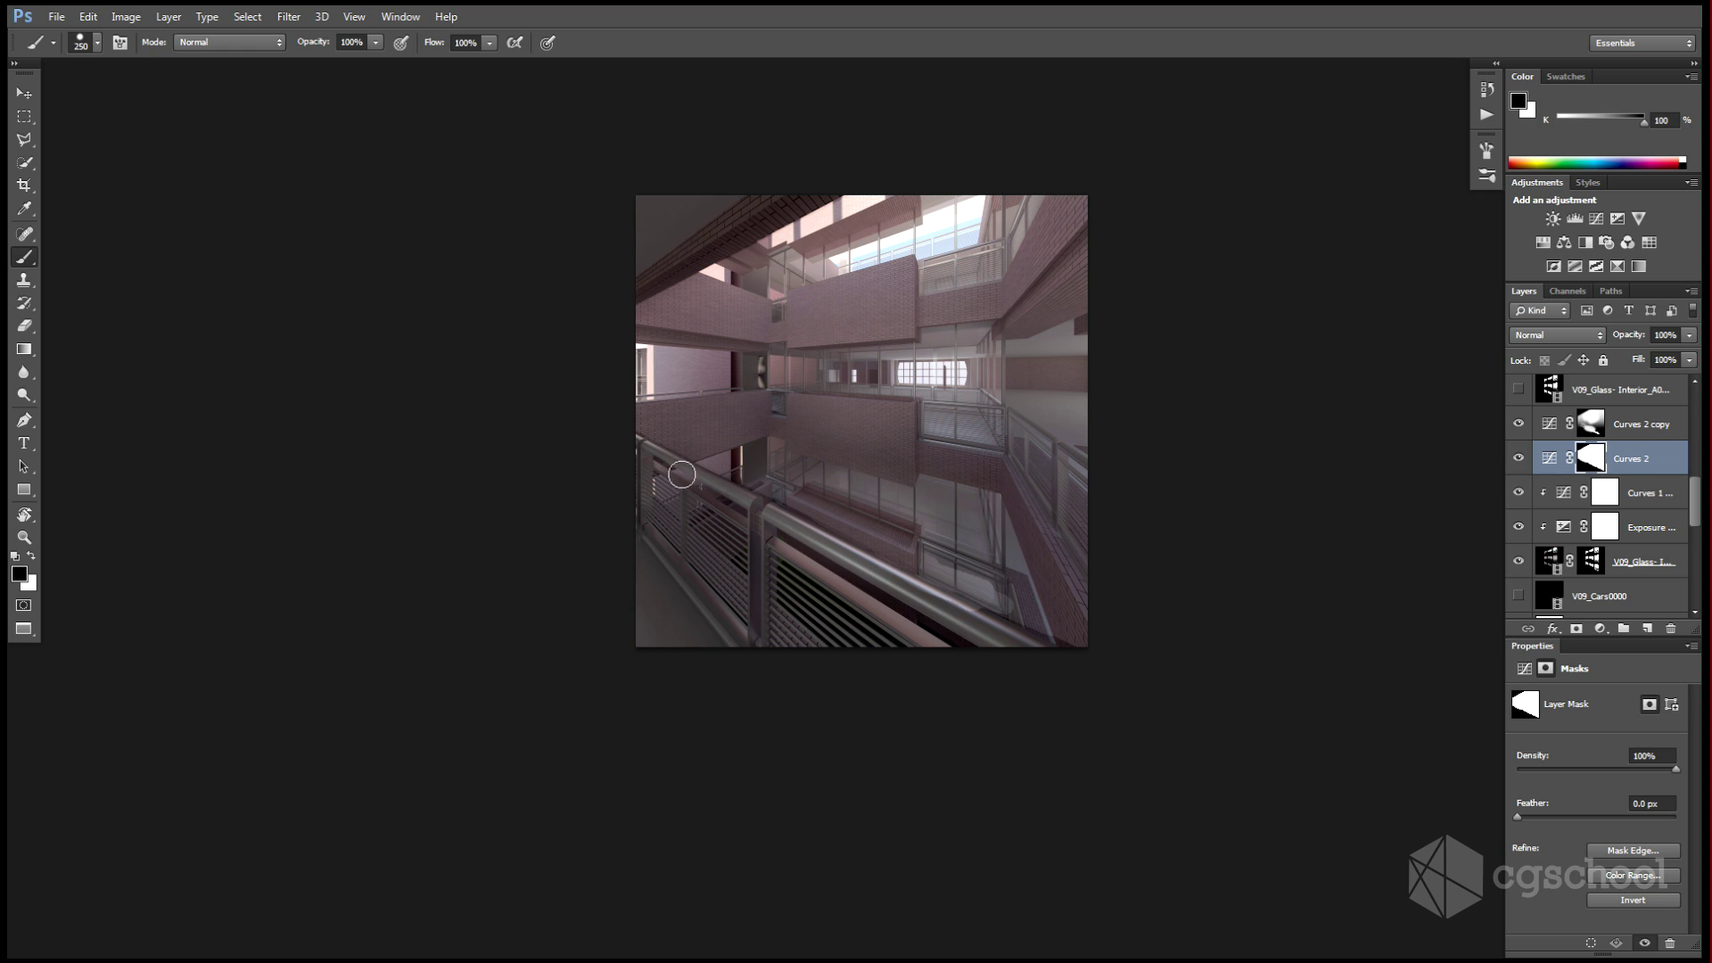
pyautogui.press('x')
pyautogui.moveTo(815, 556)
pyautogui.mouseDown()
pyautogui.moveTo(970, 637)
pyautogui.moveTo(748, 555)
pyautogui.moveTo(675, 505)
pyautogui.moveTo(769, 587)
pyautogui.moveTo(871, 637)
pyautogui.moveTo(777, 601)
pyautogui.mouseUp()
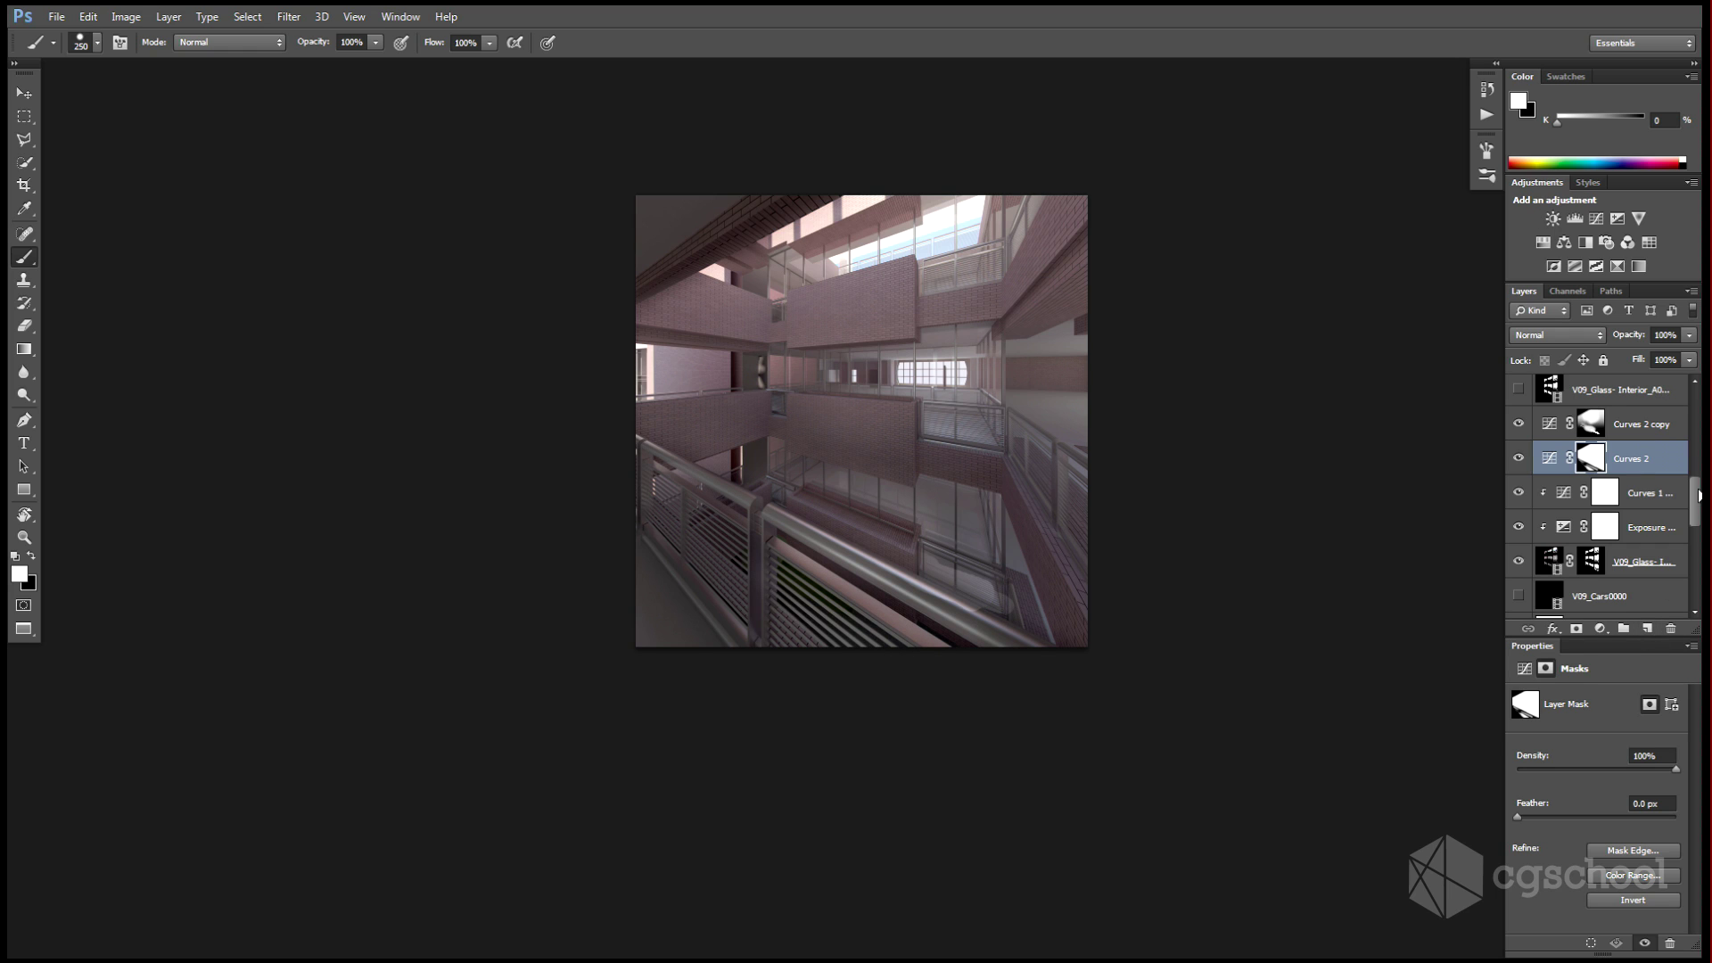
# Show the MASKS group and the V09_Base_mmA0000 layer in its MULTIMAT subgroup.
pyautogui.scroll(10, 1700, 496)
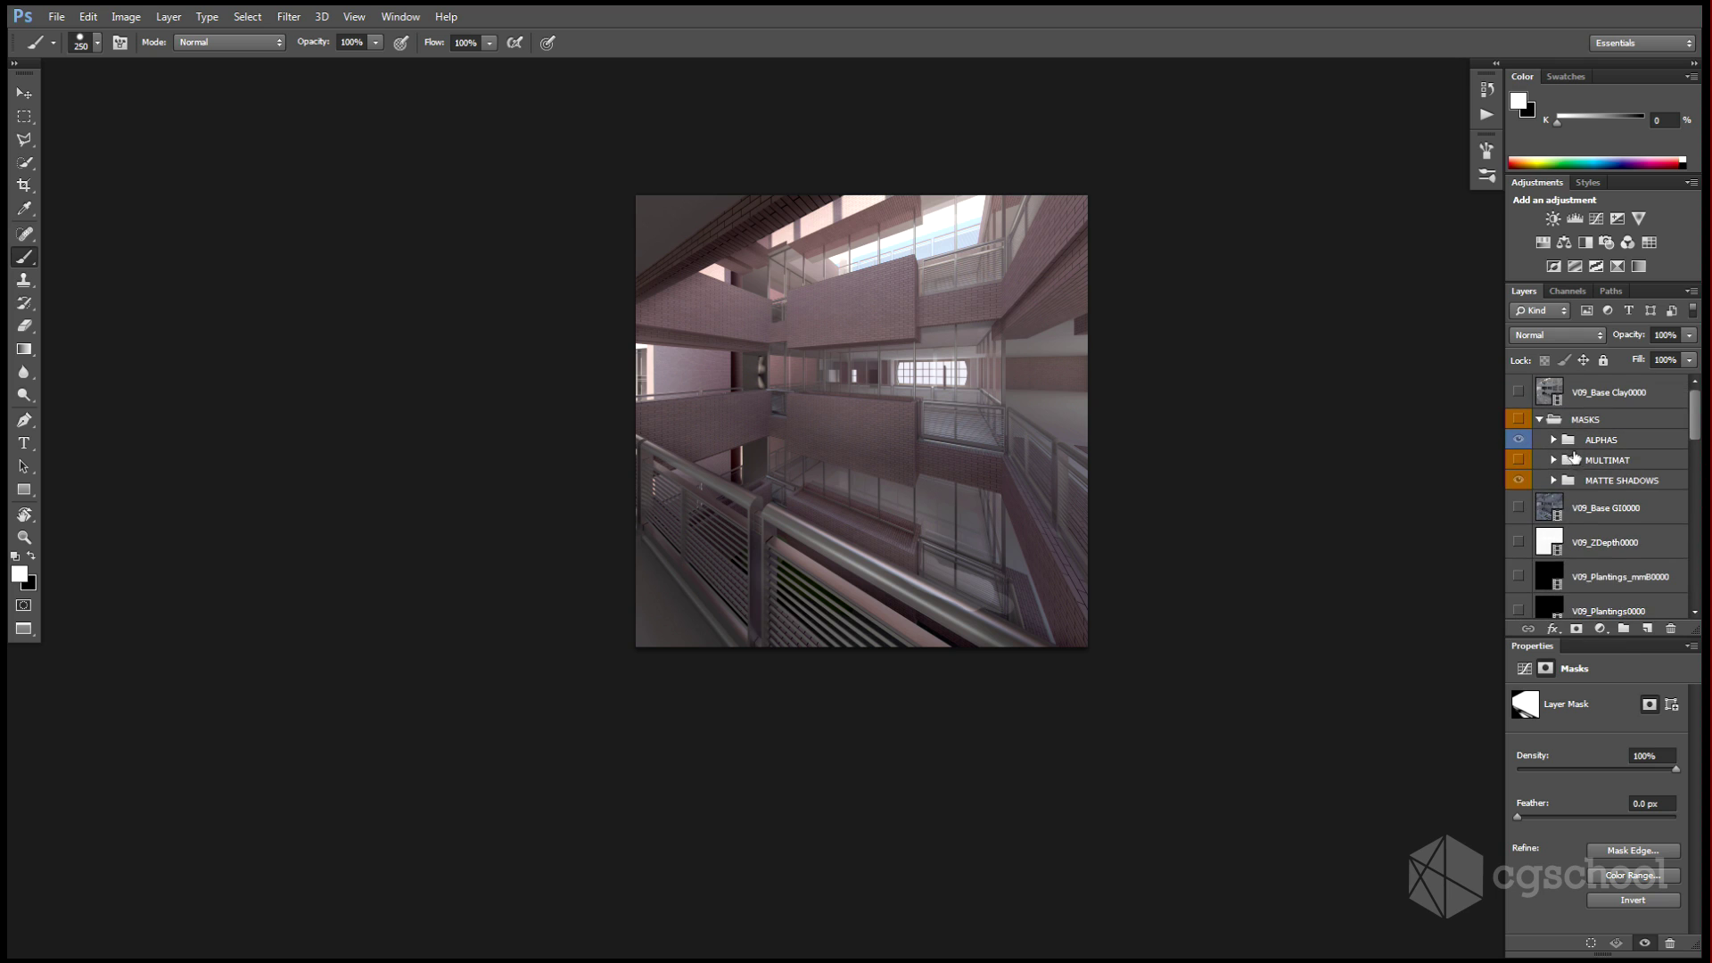
pyautogui.click(1554, 460)
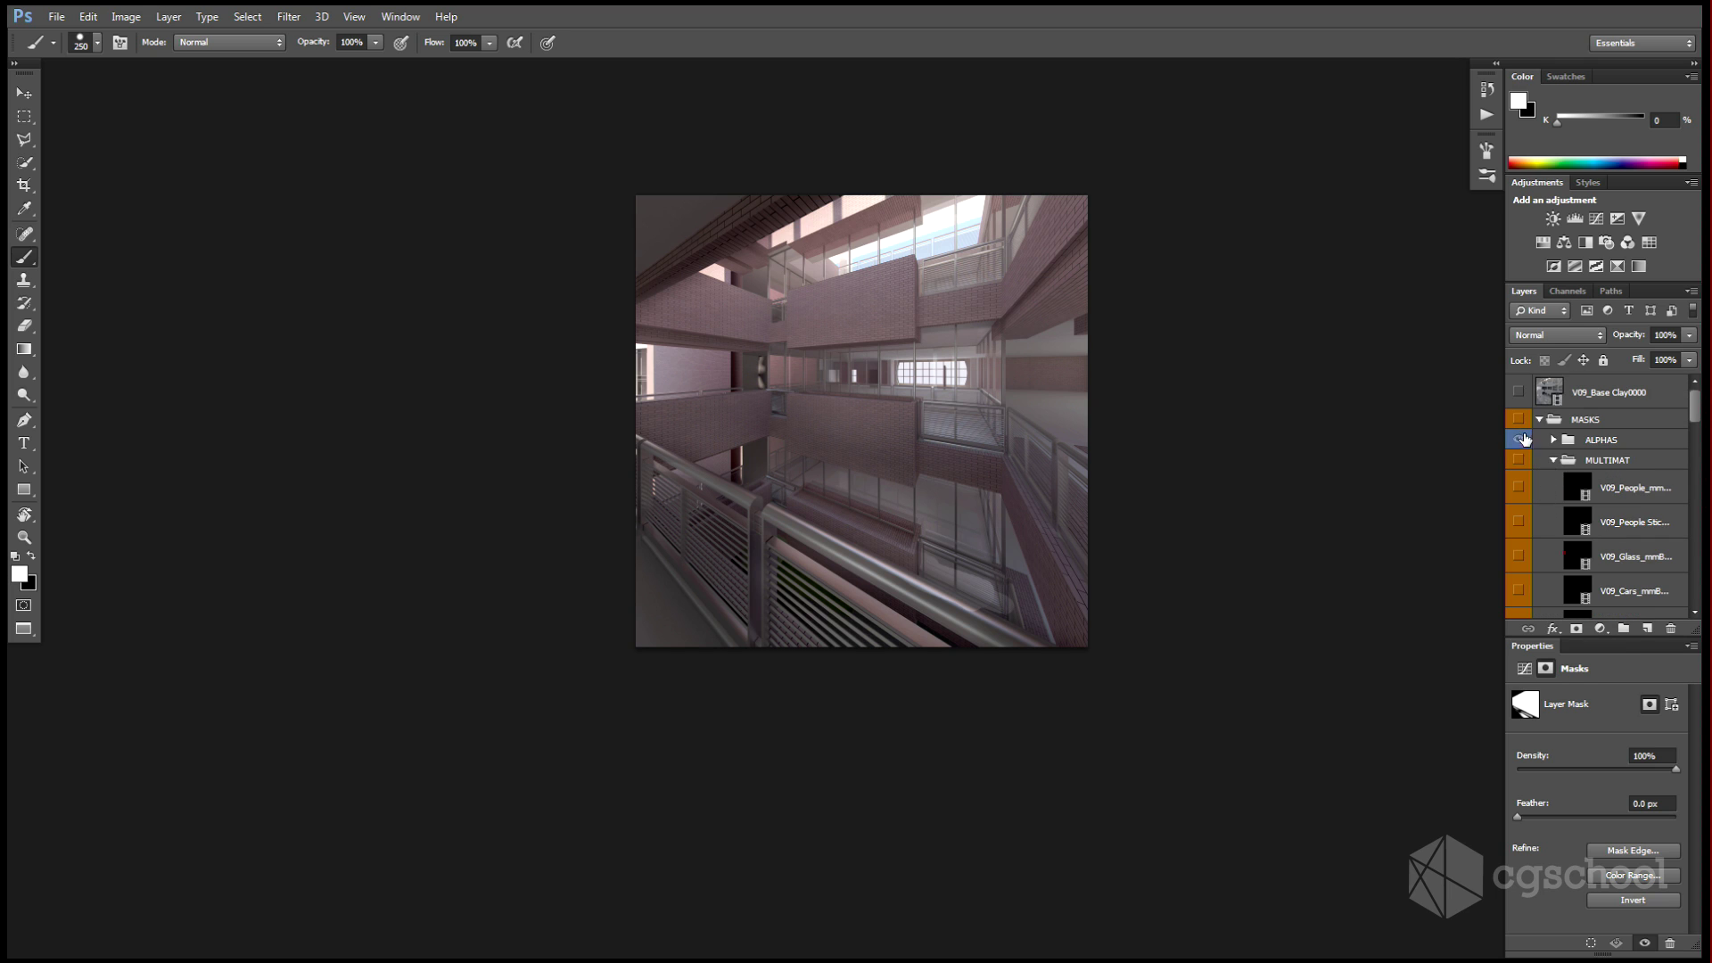
pyautogui.click(1519, 419)
pyautogui.click(1539, 419)
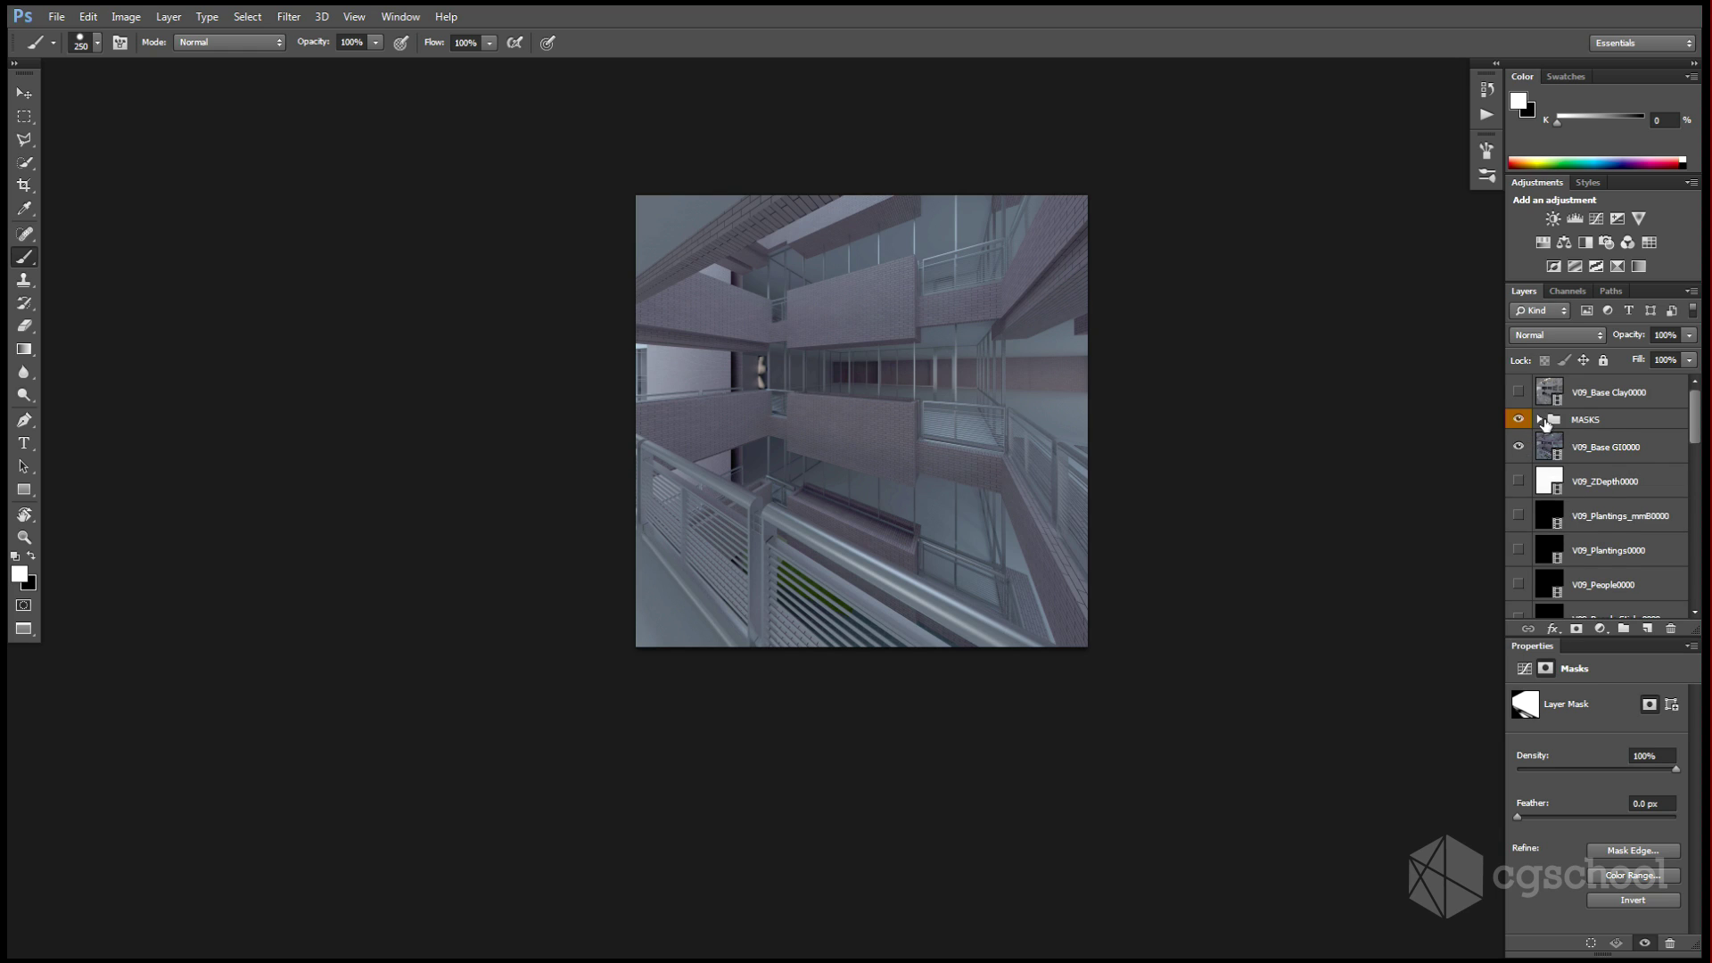
pyautogui.click(1540, 419)
pyautogui.click(1553, 447)
pyautogui.scroll(-1, 1593, 492)
pyautogui.scroll(-6, 1593, 492)
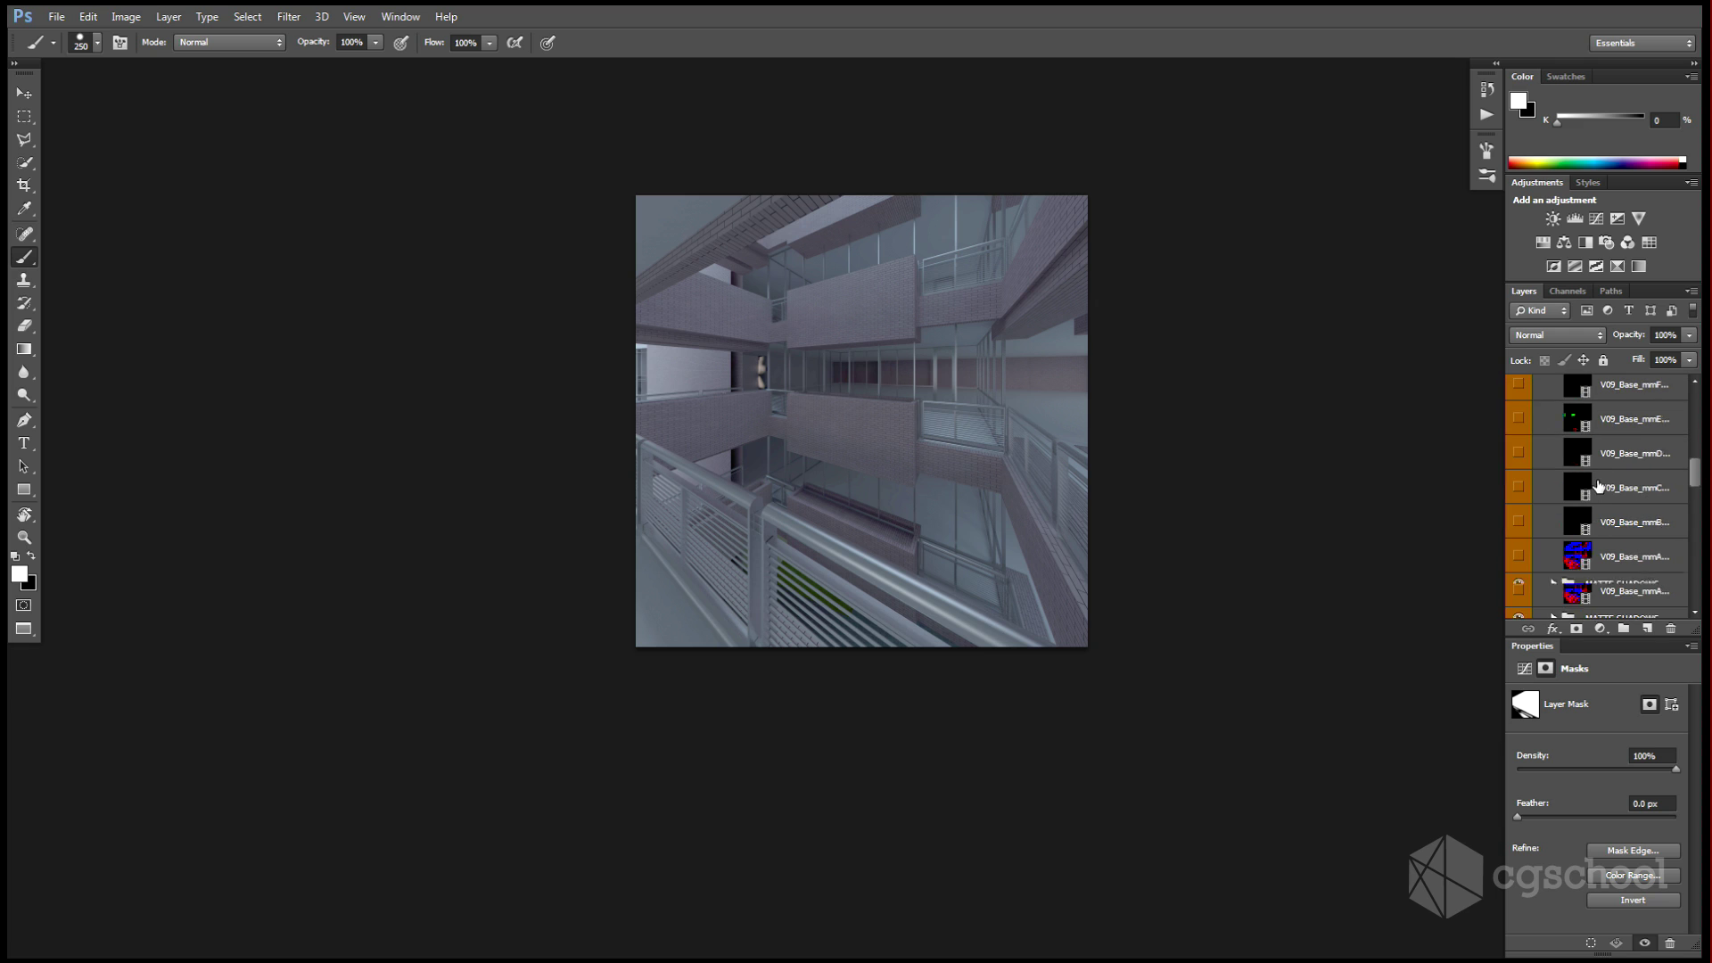
pyautogui.click(1519, 521)
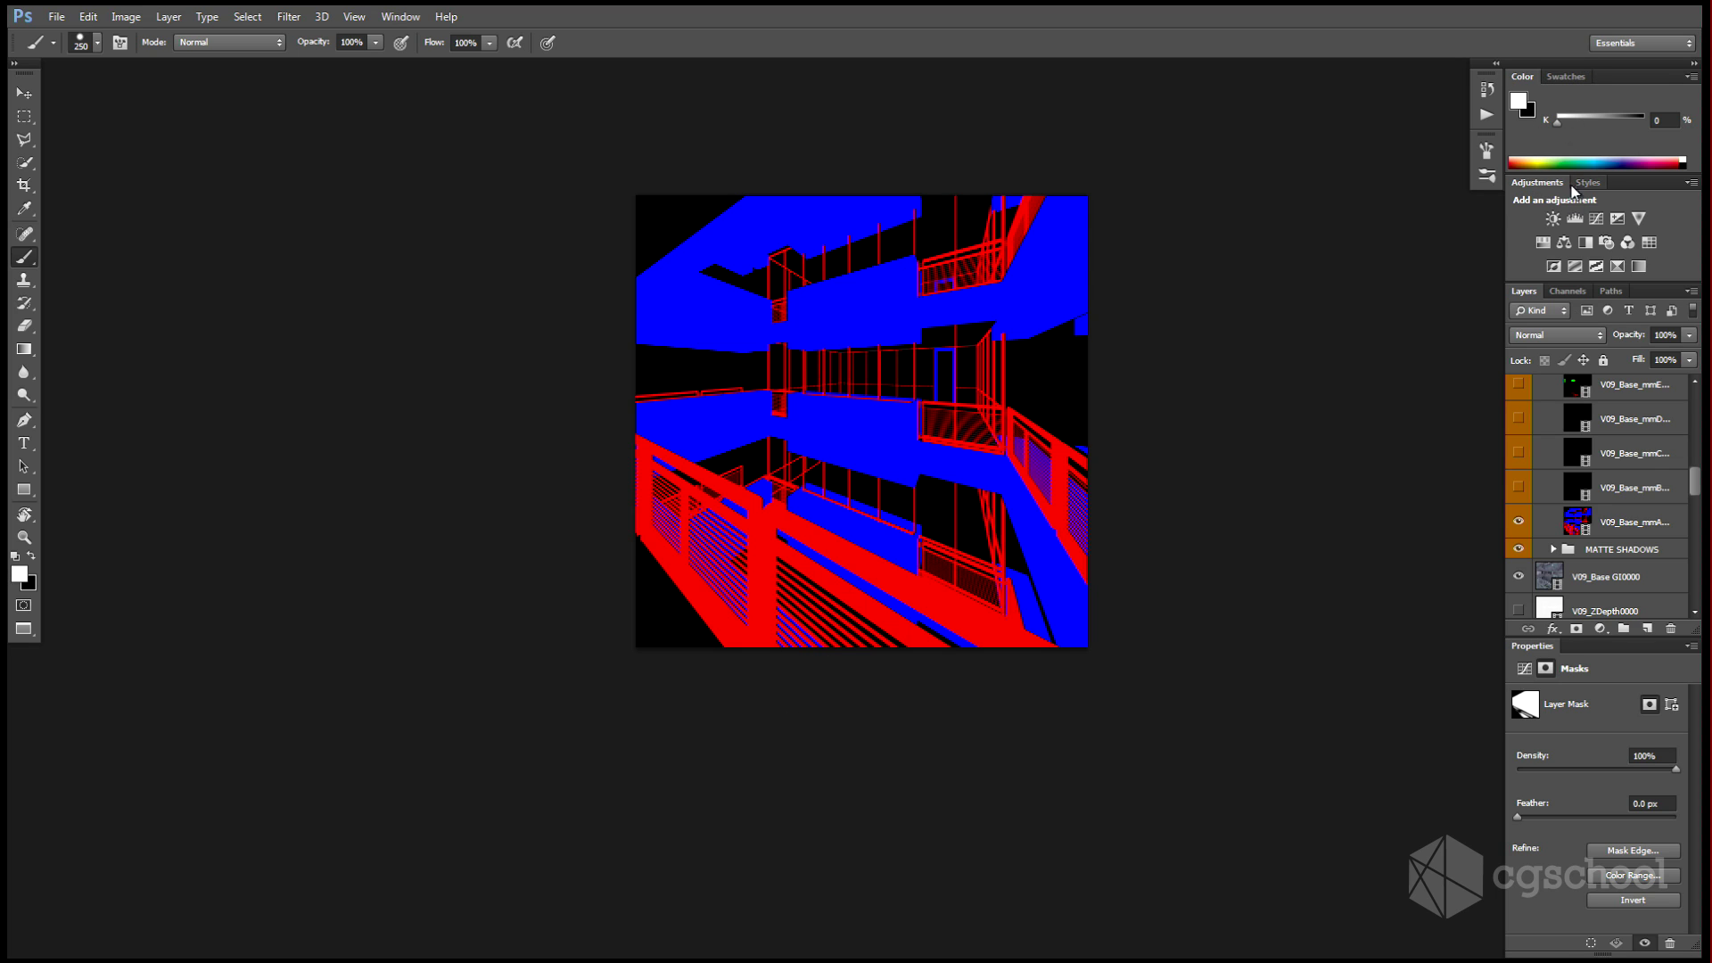
# Load the Red channel of the visible V09_Base_mmA0000 matte as a selection and return to the layer stack.
pyautogui.click(1568, 291)
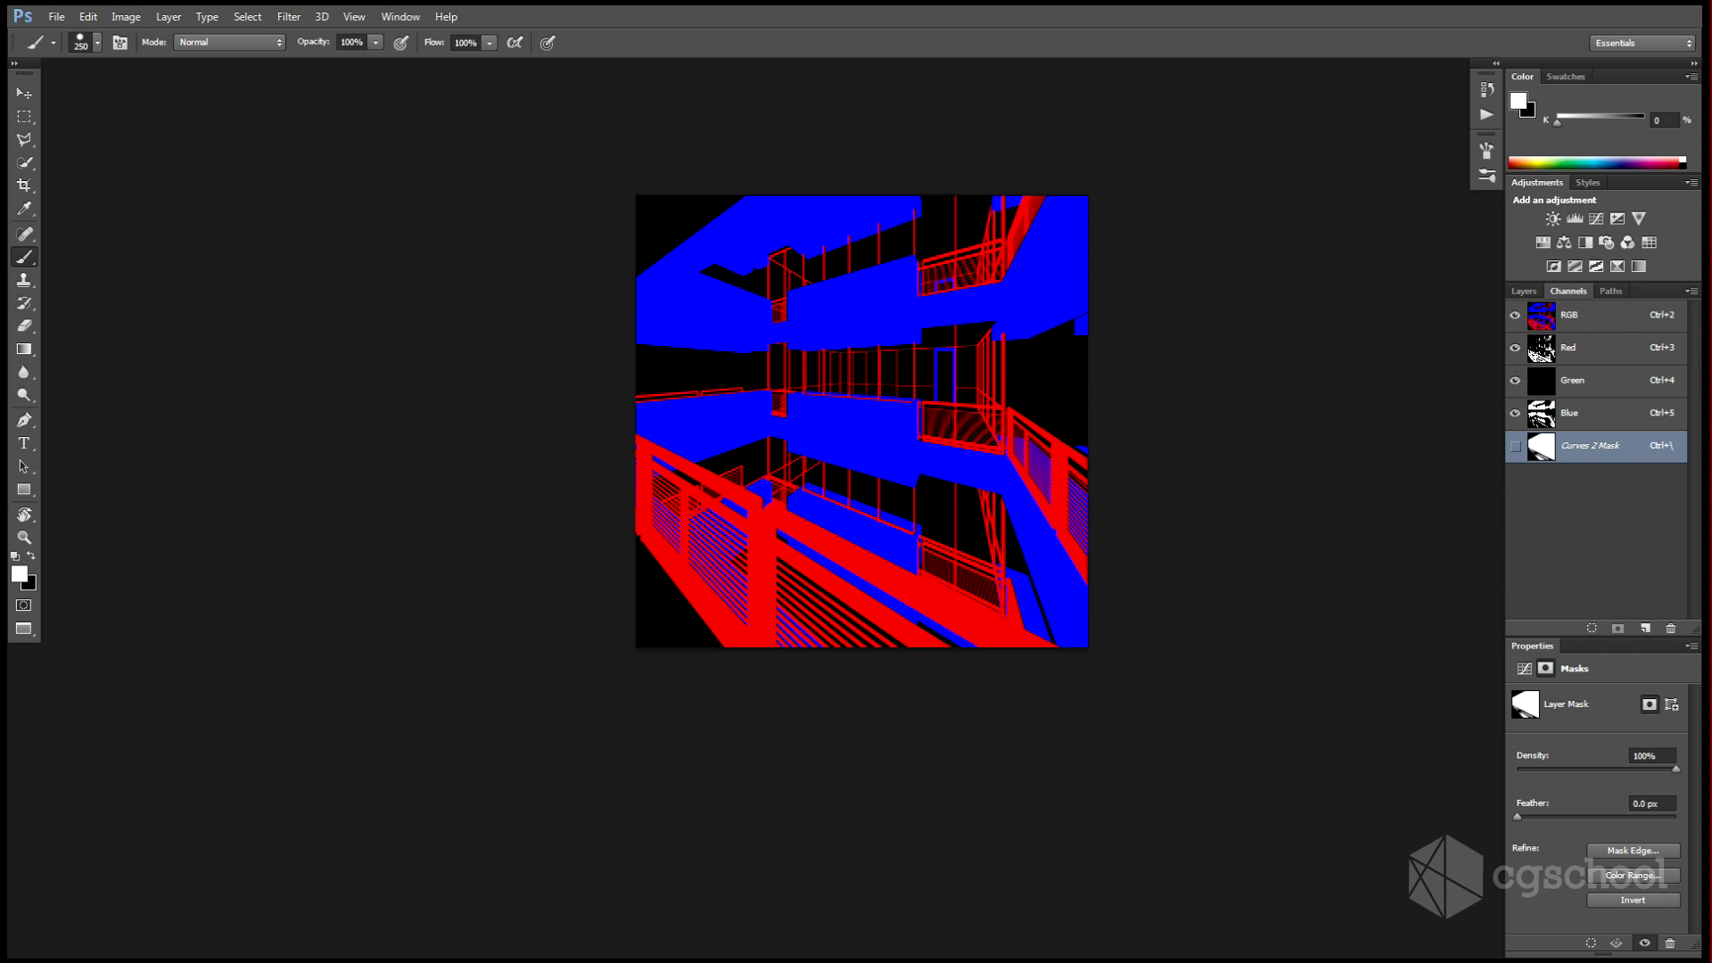
pyautogui.hotkey('ctrl', 'alt', '3')
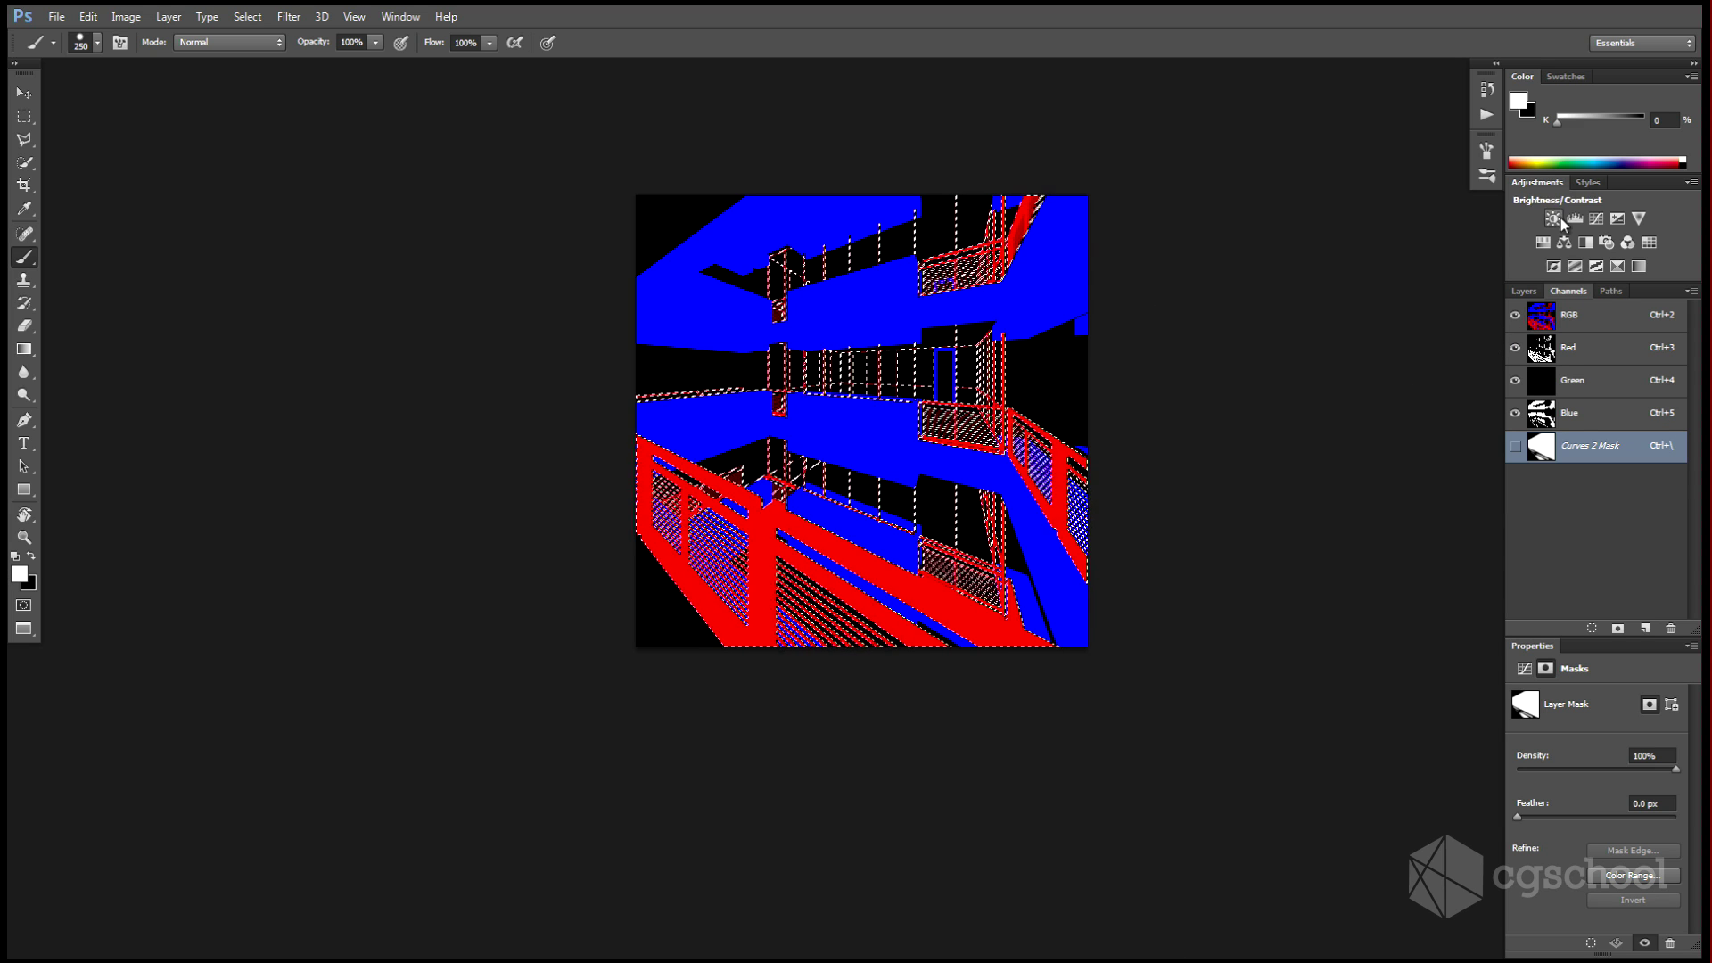
pyautogui.click(1524, 291)
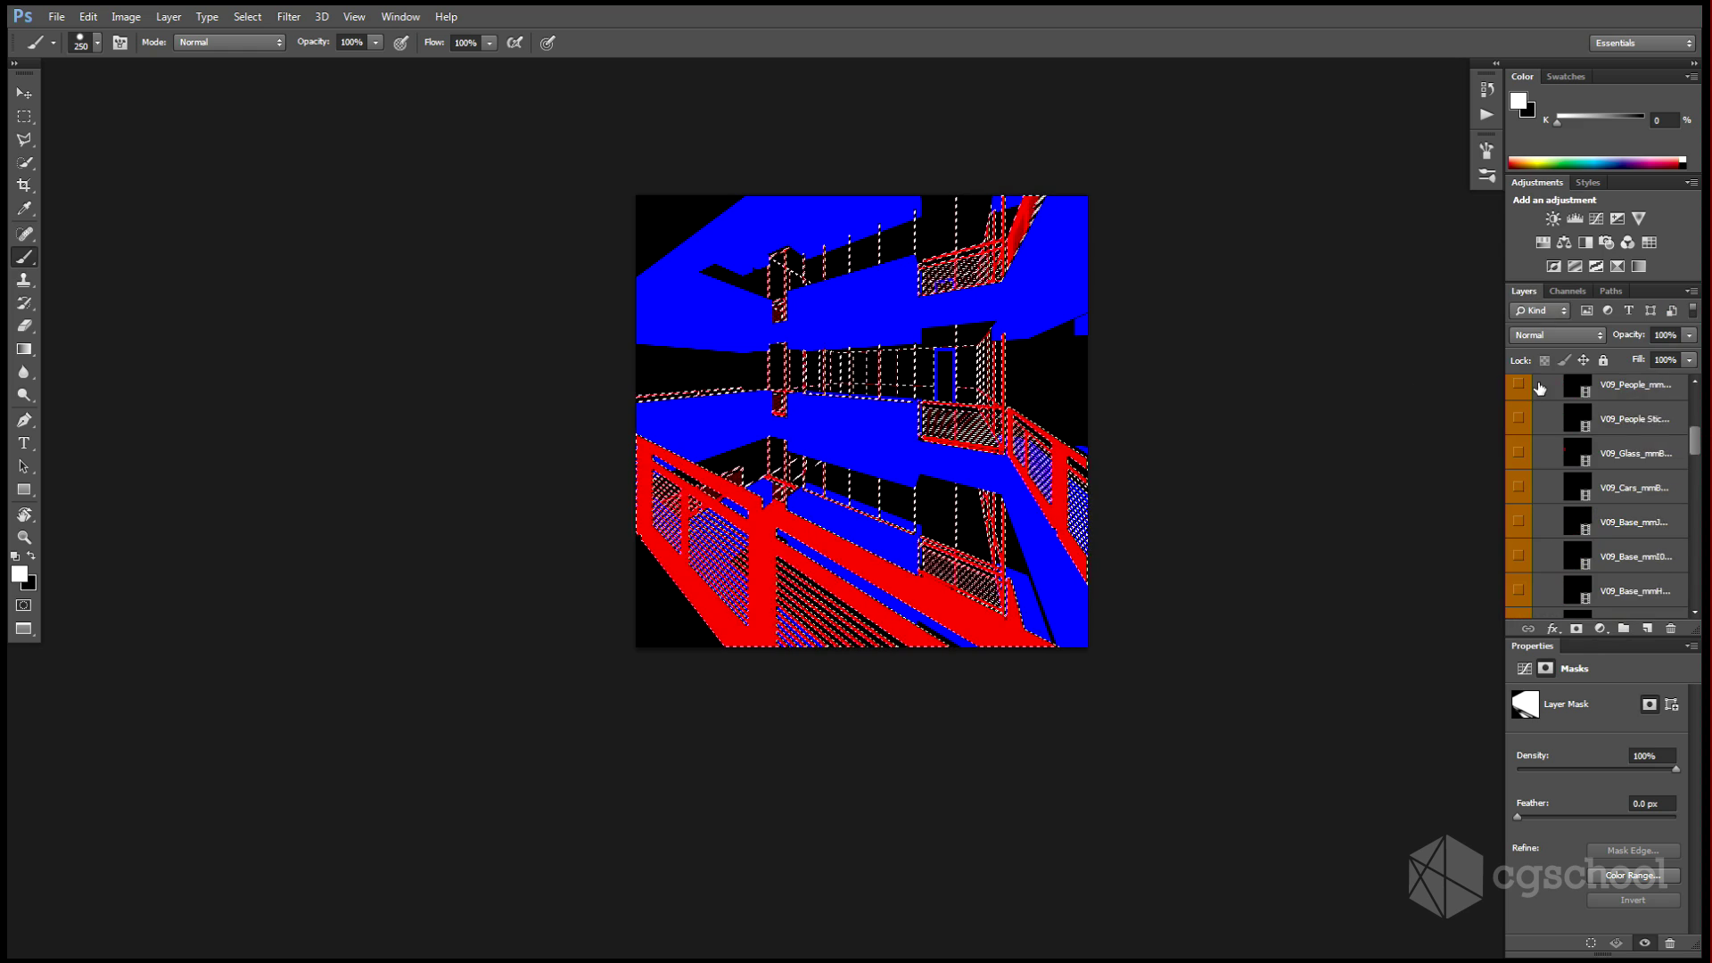
# Hide the MASKS group and the V09_Base GI0000 layer beneath it.
pyautogui.scroll(3, 1543, 386)
pyautogui.click(1541, 421)
pyautogui.click(1519, 419)
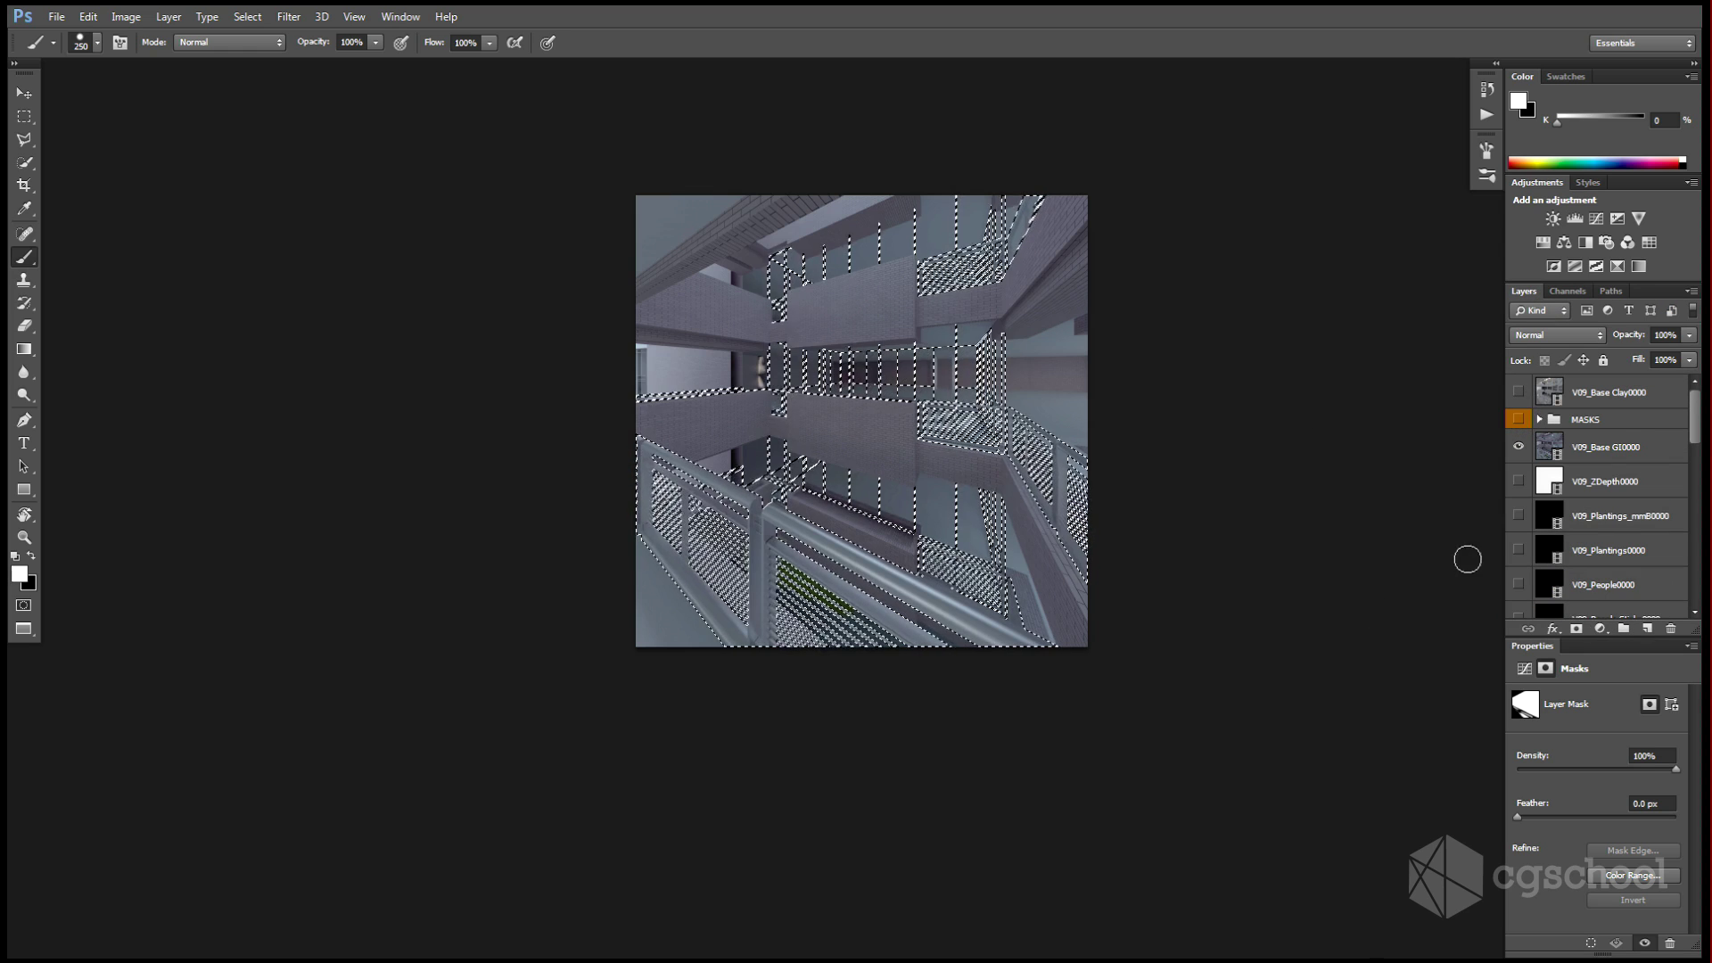
pyautogui.click(1519, 447)
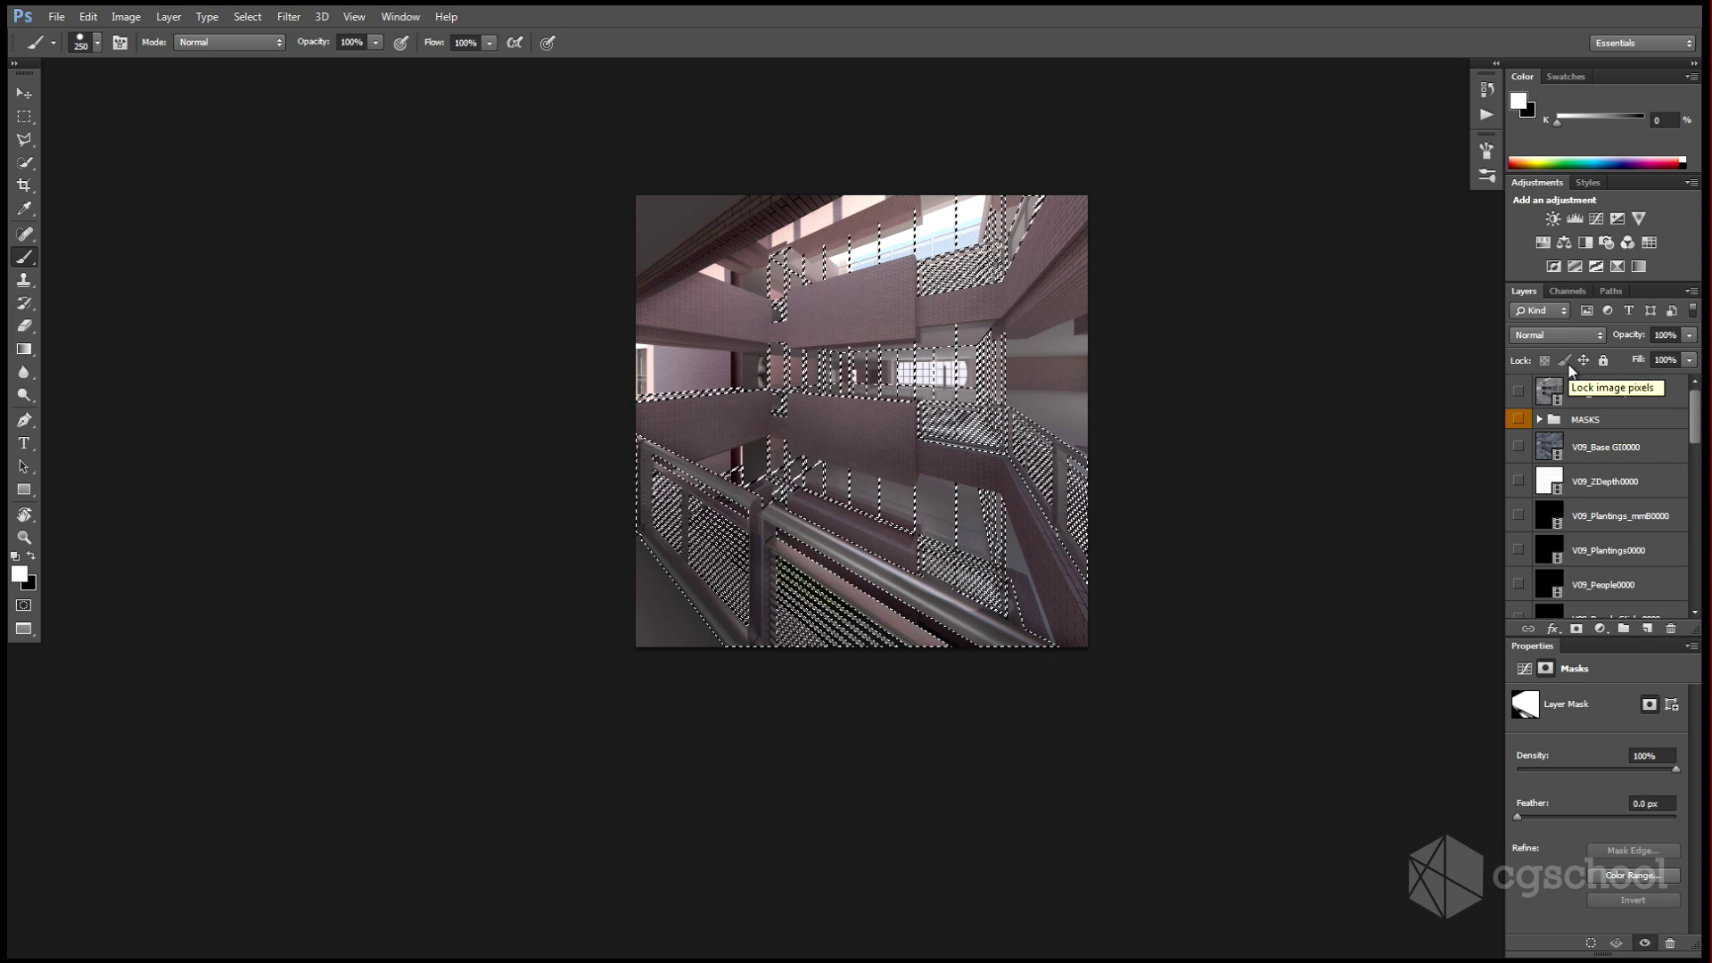
# Draw repeated black gradients at 50% opacity upward over the railing selection on the Curves 2 layer mask.
pyautogui.scroll(-10, 1606, 481)
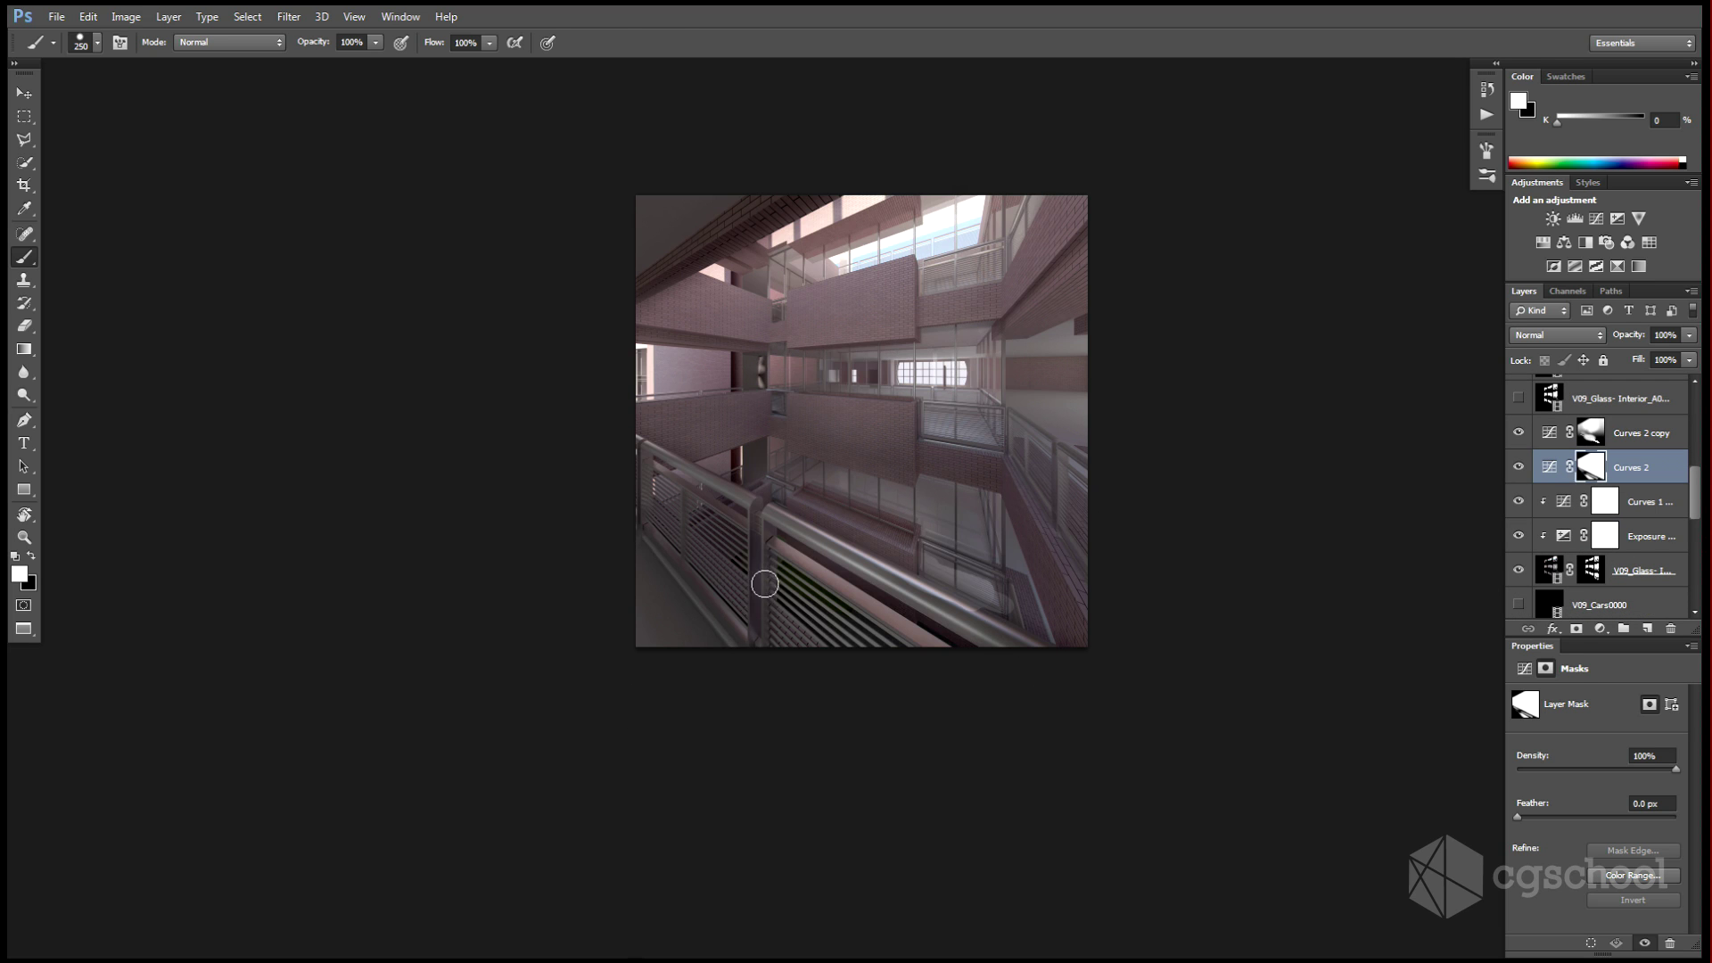
pyautogui.press('g')
pyautogui.press('x')
pyautogui.moveTo(810, 593)
pyautogui.mouseDown()
pyautogui.moveTo(810, 424)
pyautogui.moveTo(814, 440)
pyautogui.mouseUp()
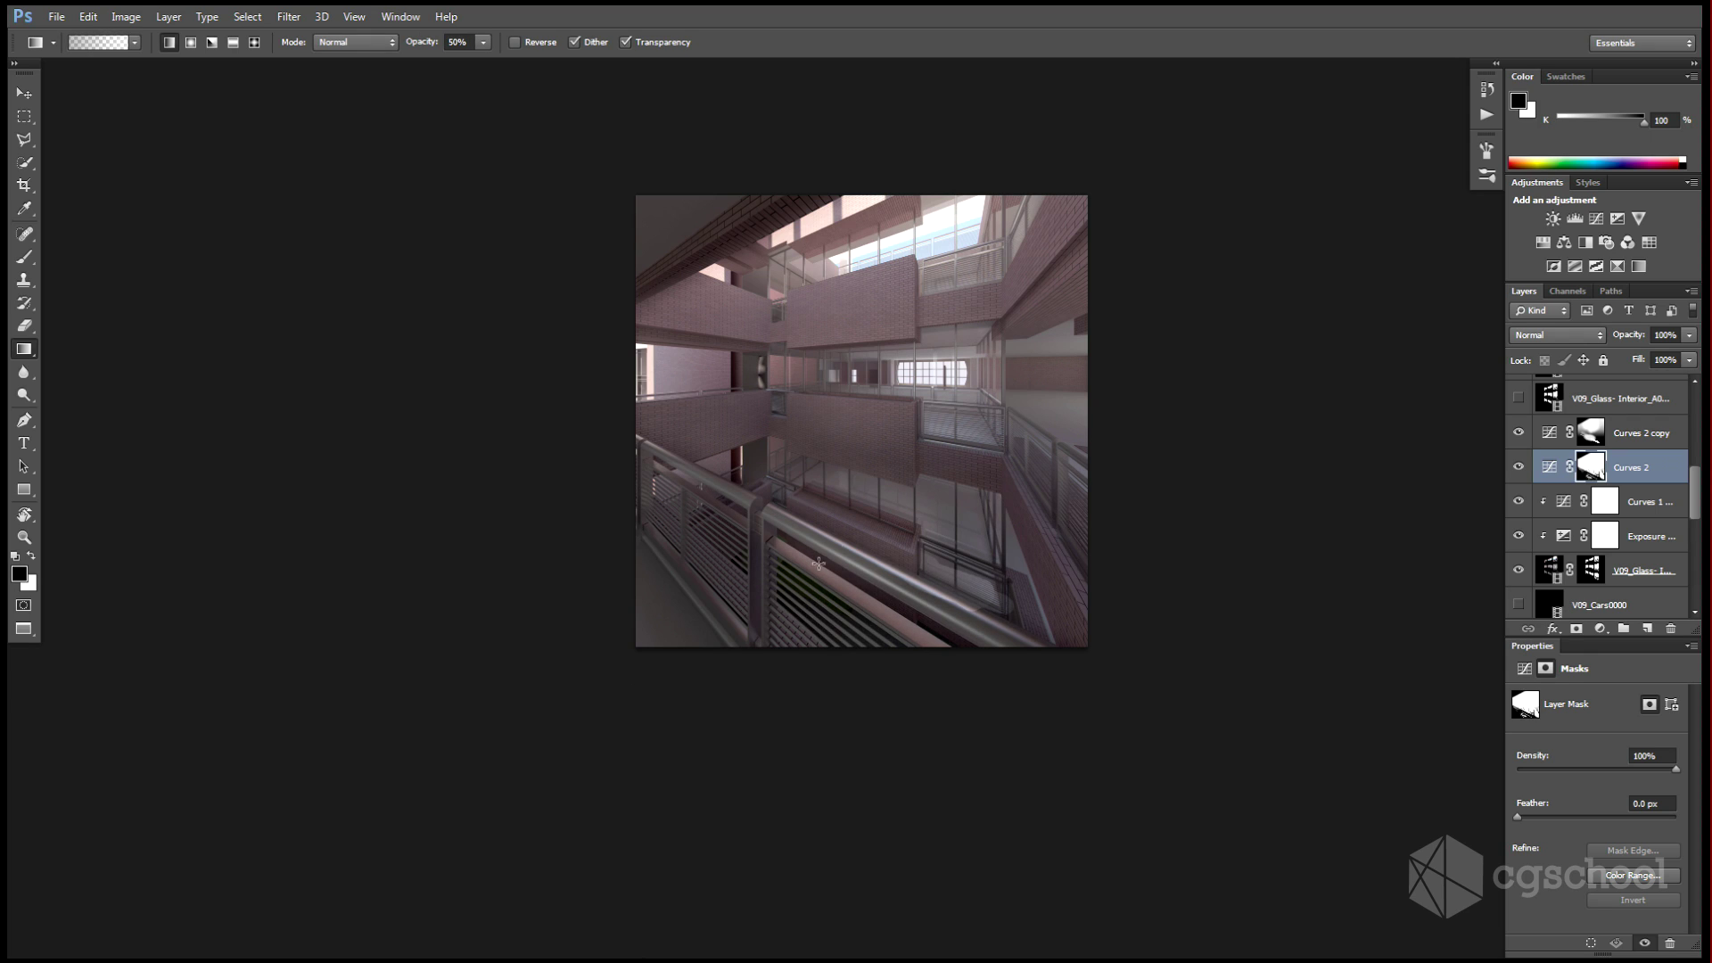
pyautogui.moveTo(814, 564); pyautogui.dragTo(818, 396)
pyautogui.moveTo(803, 570); pyautogui.dragTo(806, 428)
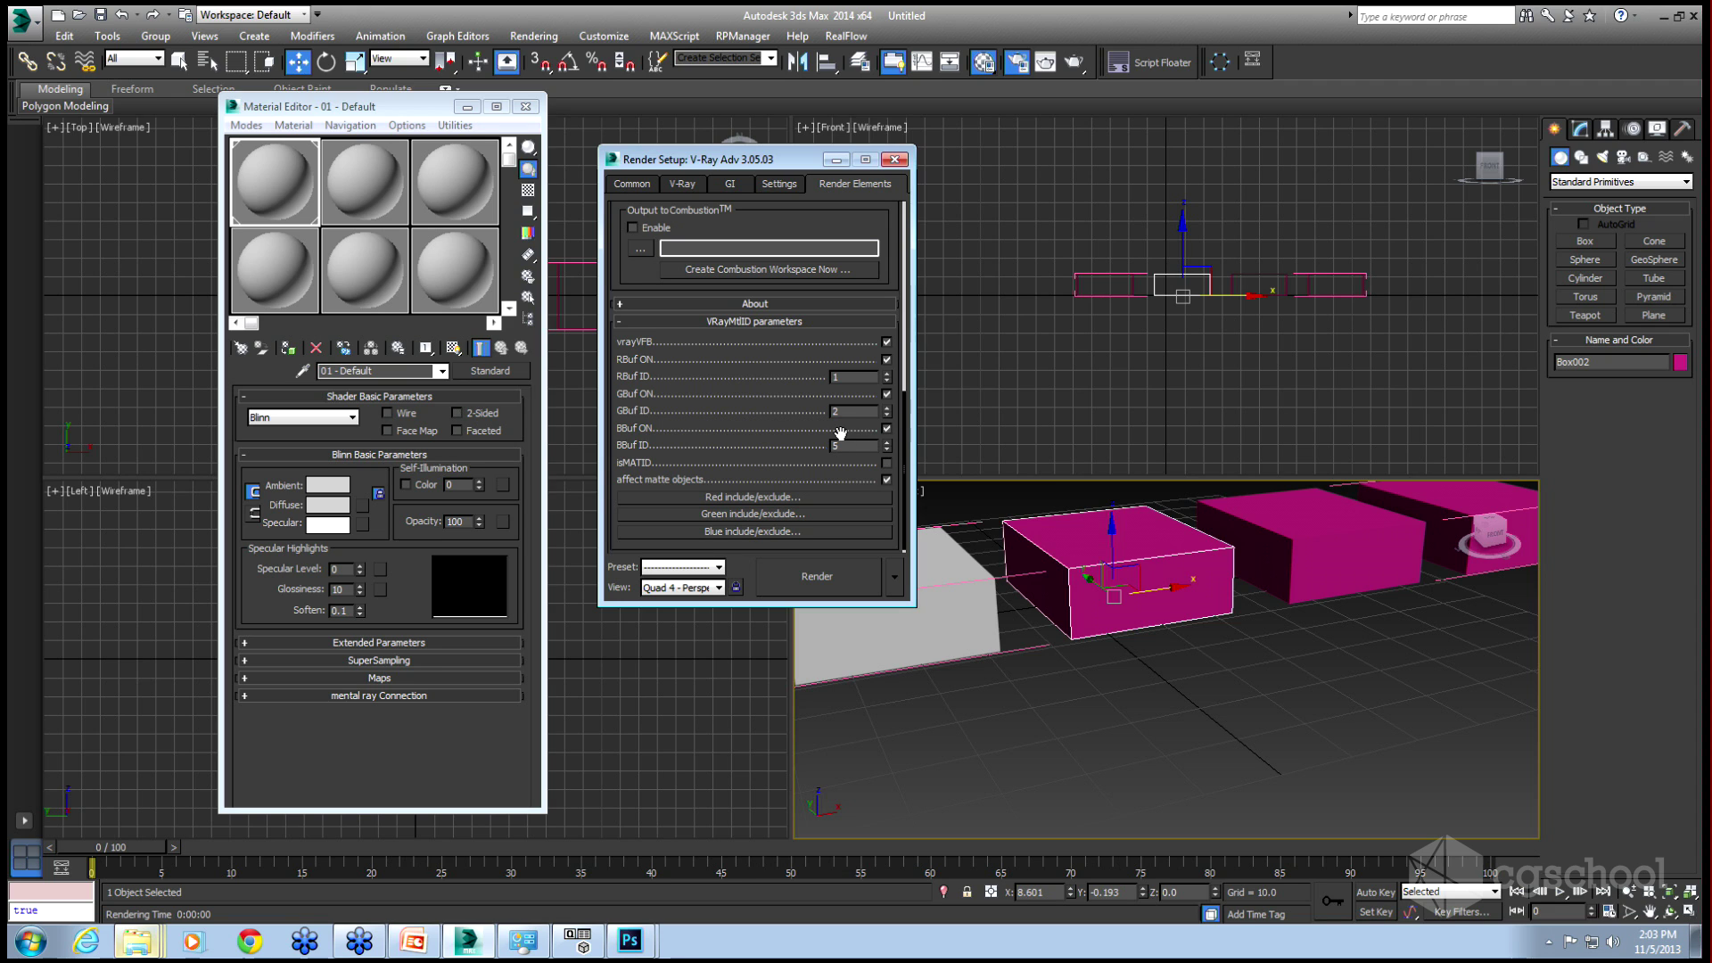
# In 3ds Max, add a second MultiMatteElement to the V-Ray render elements and review its element parameters.
pyautogui.click(1181, 599)
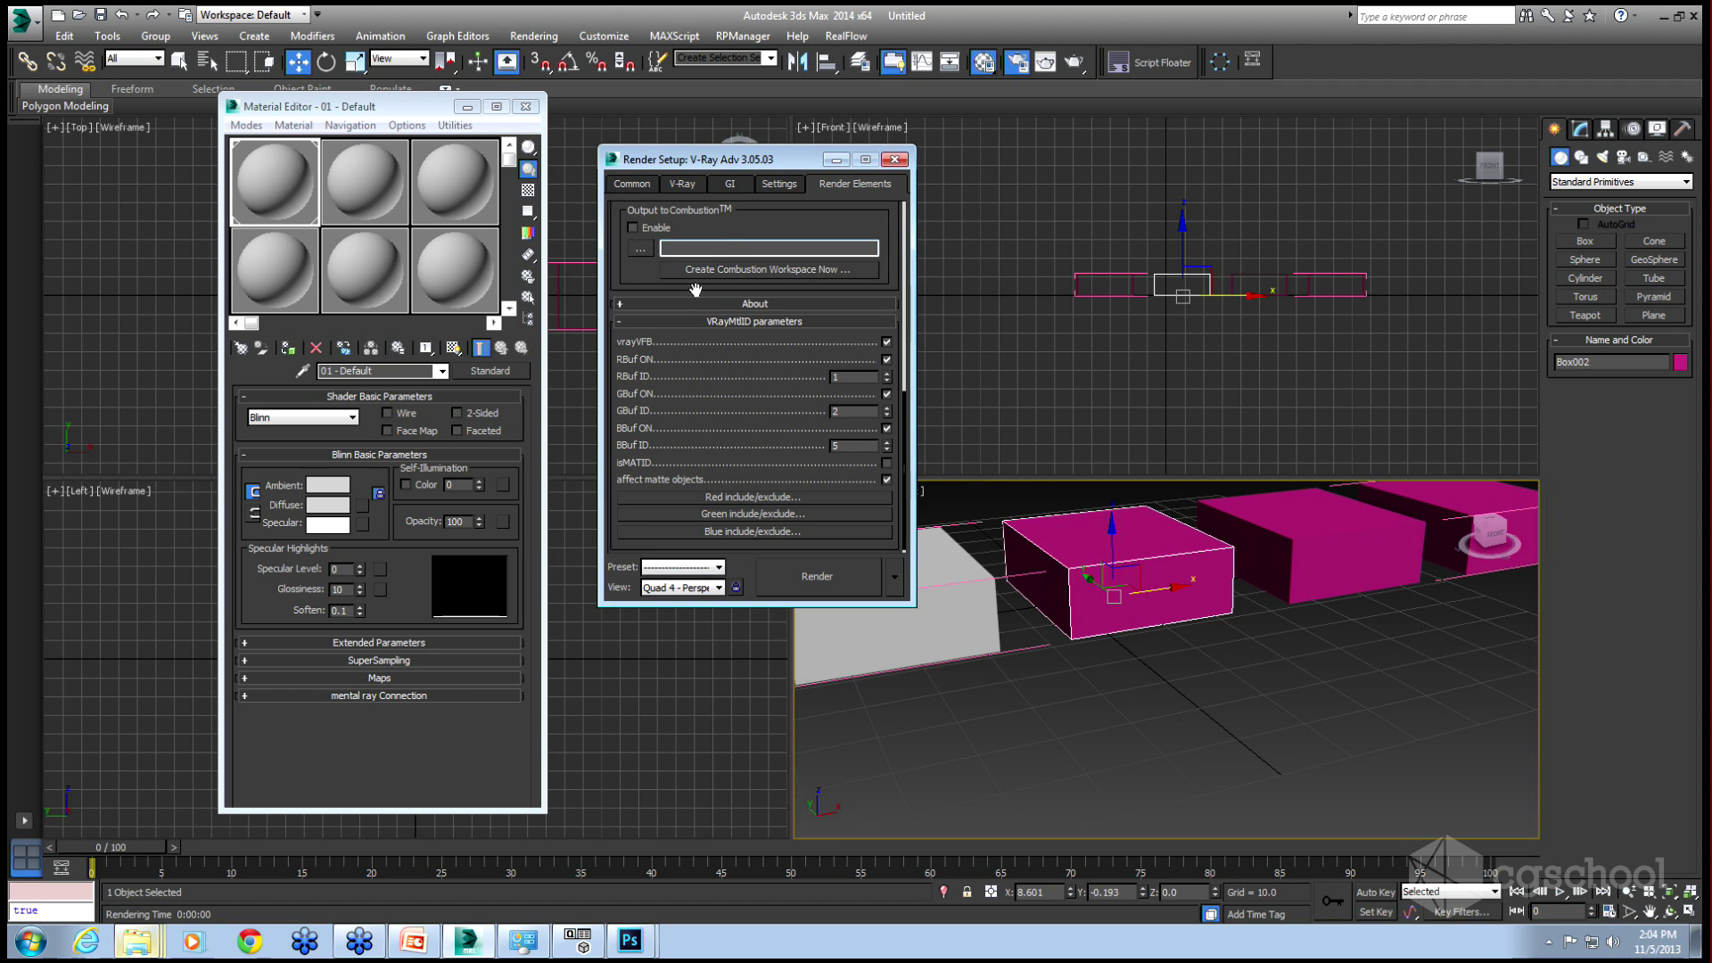
pyautogui.scroll(5, 660, 339)
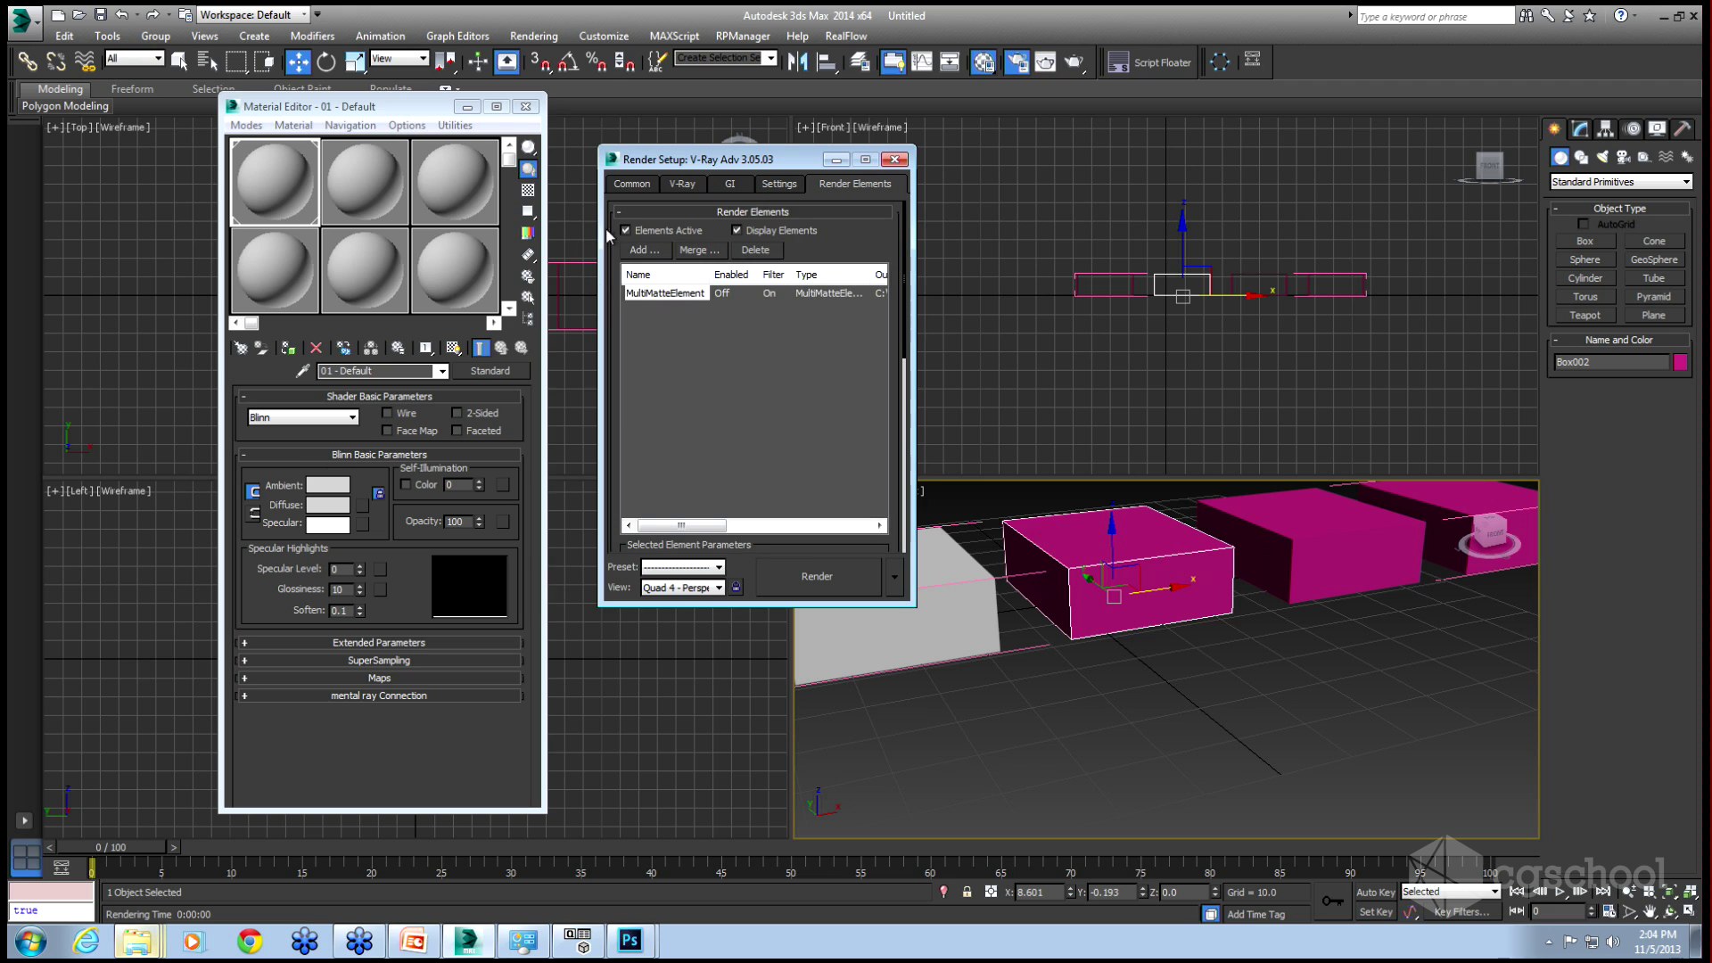
pyautogui.click(644, 249)
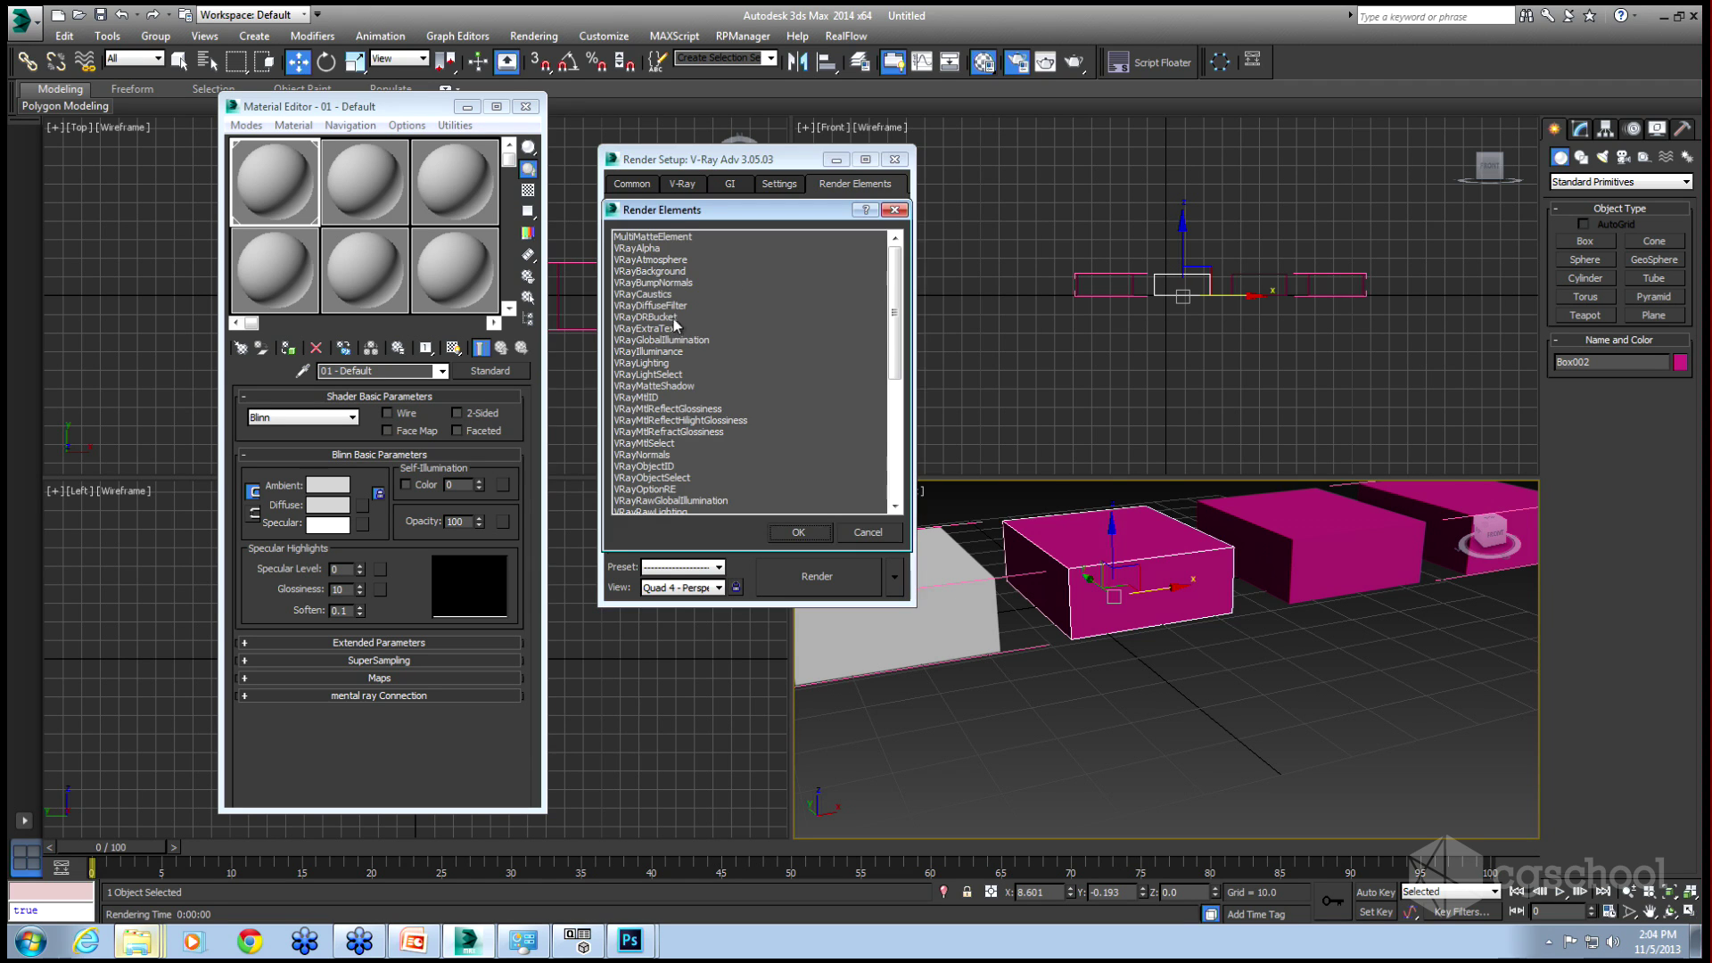
pyautogui.doubleClick(655, 237)
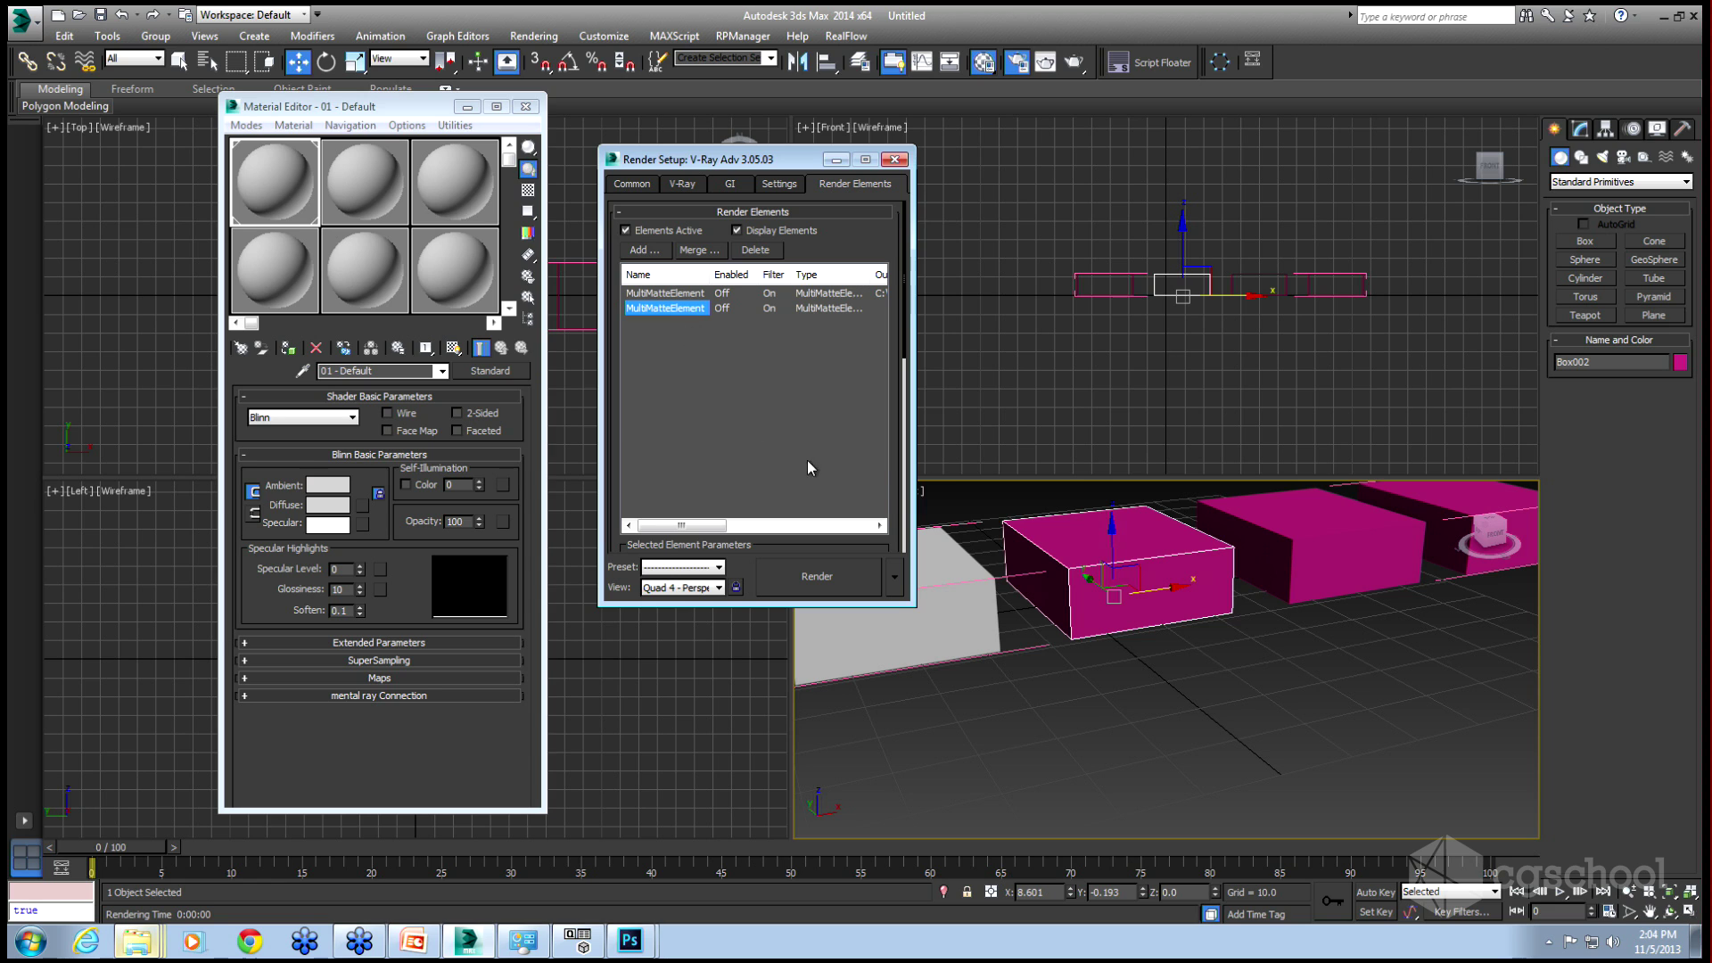
pyautogui.moveTo(888, 469); pyautogui.dragTo(917, 210)
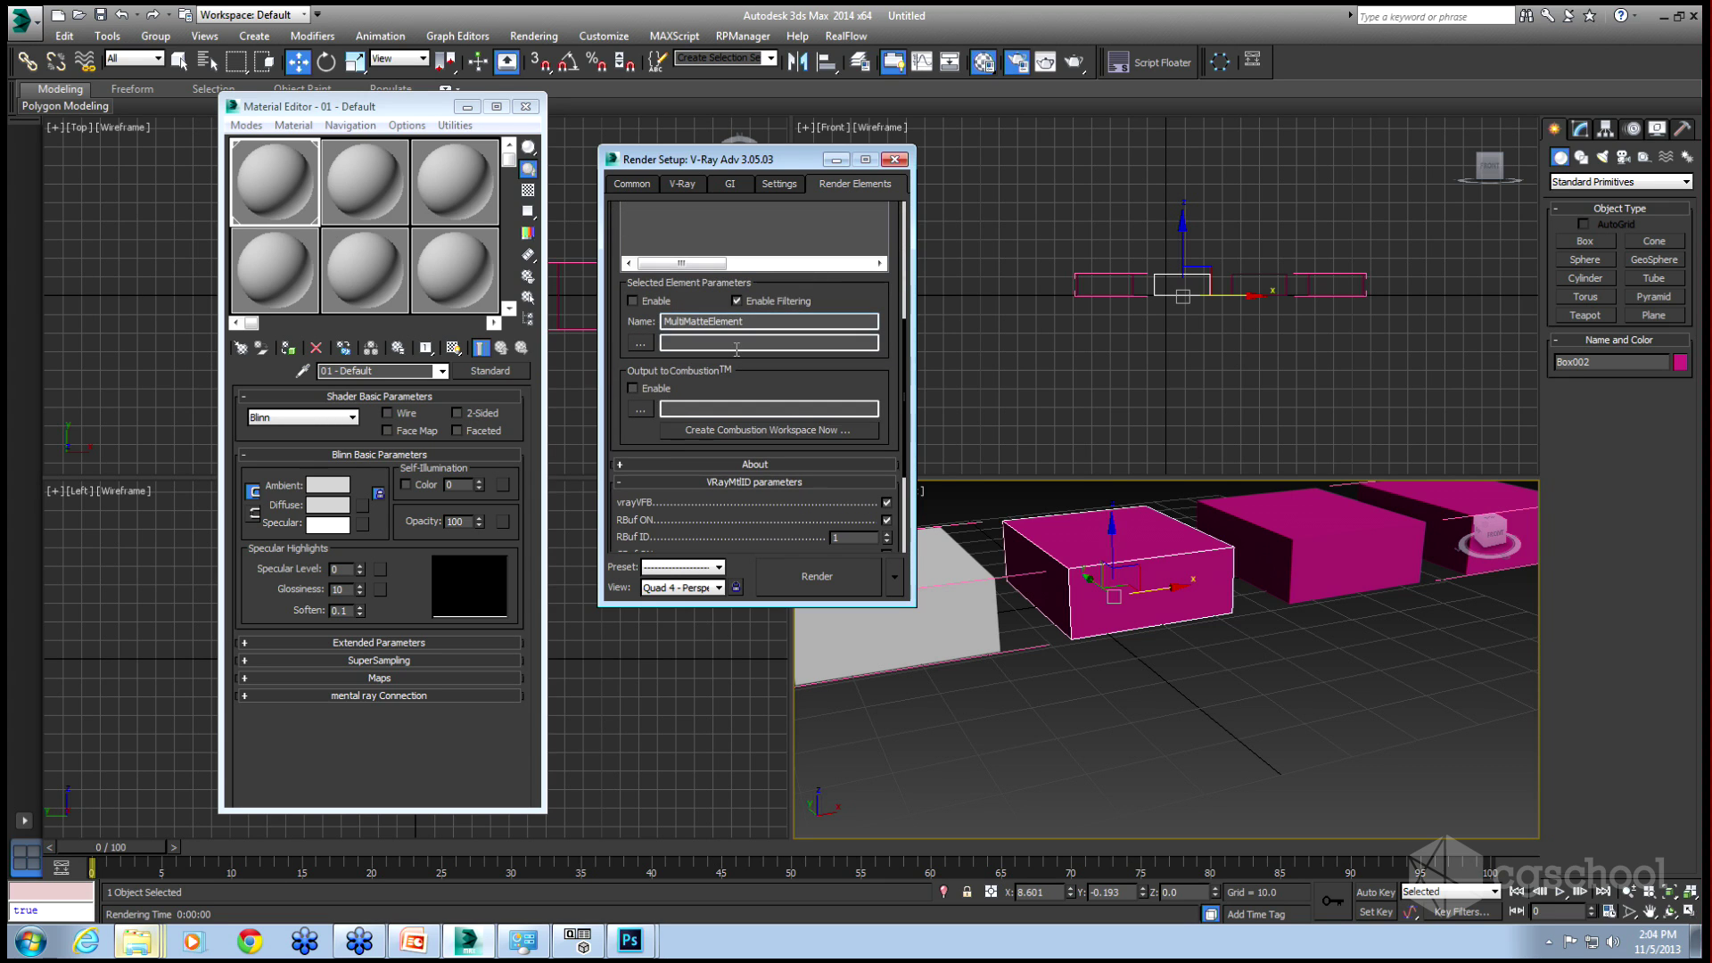
pyautogui.scroll(4, 698, 296)
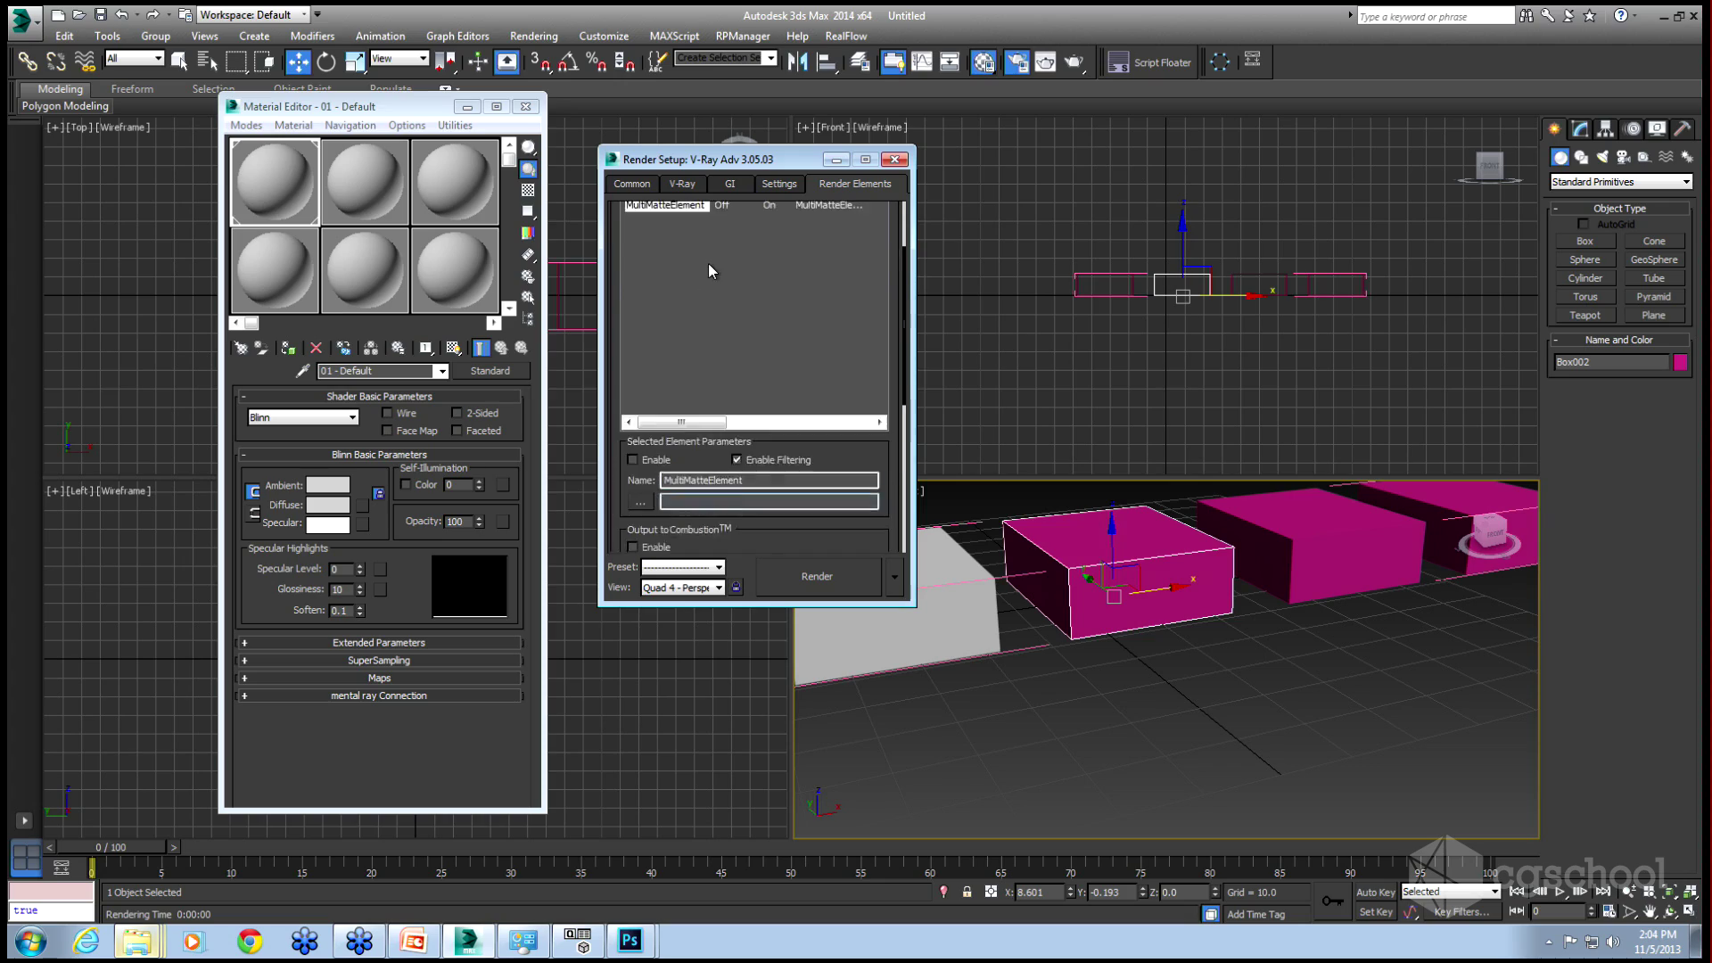
pyautogui.scroll(3, 708, 264)
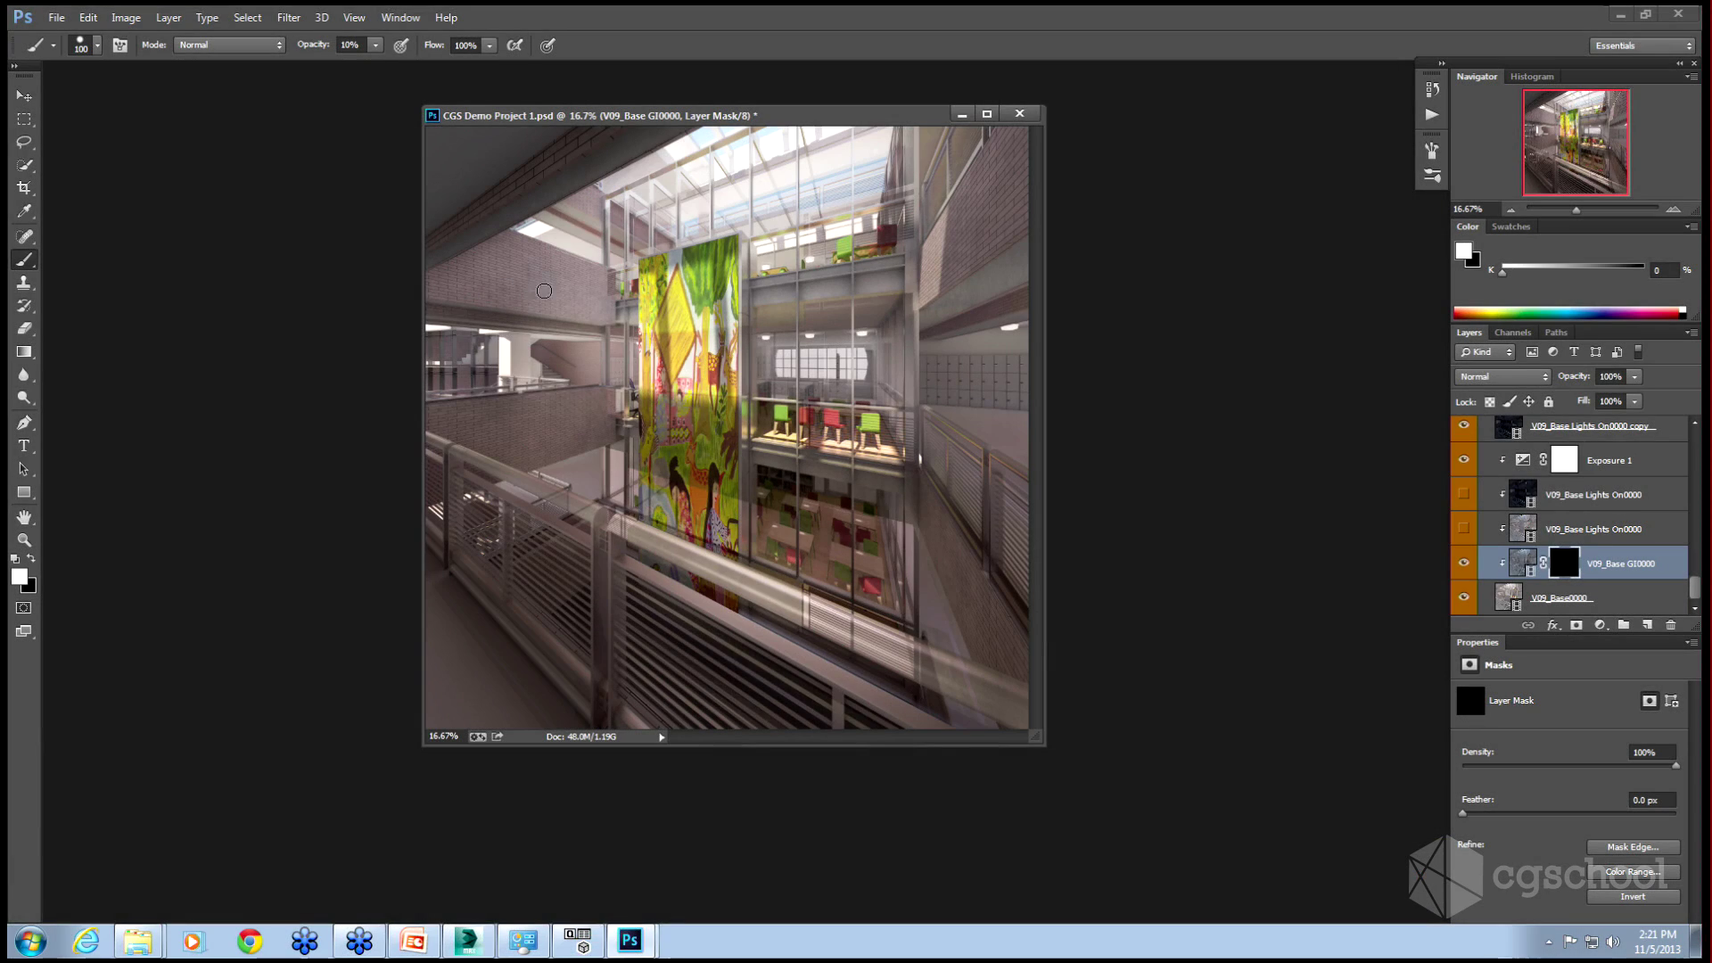
# In Photoshop, paint white with the Brush at 100% opacity on the V09_Base GI0000 mask across the side walls and central glazing.
pyautogui.press('0')
pyautogui.moveTo(548, 283)
pyautogui.mouseDown()
pyautogui.moveTo(660, 458)
pyautogui.moveTo(636, 431)
pyautogui.moveTo(692, 434)
pyautogui.moveTo(825, 494)
pyautogui.moveTo(843, 433)
pyautogui.moveTo(934, 482)
pyautogui.moveTo(910, 364)
pyautogui.moveTo(976, 328)
pyautogui.moveTo(989, 266)
pyautogui.moveTo(983, 219)
pyautogui.moveTo(951, 230)
pyautogui.moveTo(944, 312)
pyautogui.moveTo(922, 274)
pyautogui.moveTo(961, 327)
pyautogui.moveTo(982, 248)
pyautogui.moveTo(969, 312)
pyautogui.moveTo(950, 247)
pyautogui.moveTo(557, 275)
pyautogui.moveTo(468, 306)
pyautogui.moveTo(465, 334)
pyautogui.moveTo(434, 289)
pyautogui.moveTo(451, 330)
pyautogui.moveTo(623, 374)
pyautogui.moveTo(657, 354)
pyautogui.moveTo(561, 319)
pyautogui.moveTo(543, 337)
pyautogui.moveTo(559, 318)
pyautogui.moveTo(596, 399)
pyautogui.moveTo(600, 361)
pyautogui.moveTo(568, 293)
pyautogui.moveTo(528, 281)
pyautogui.mouseUp()
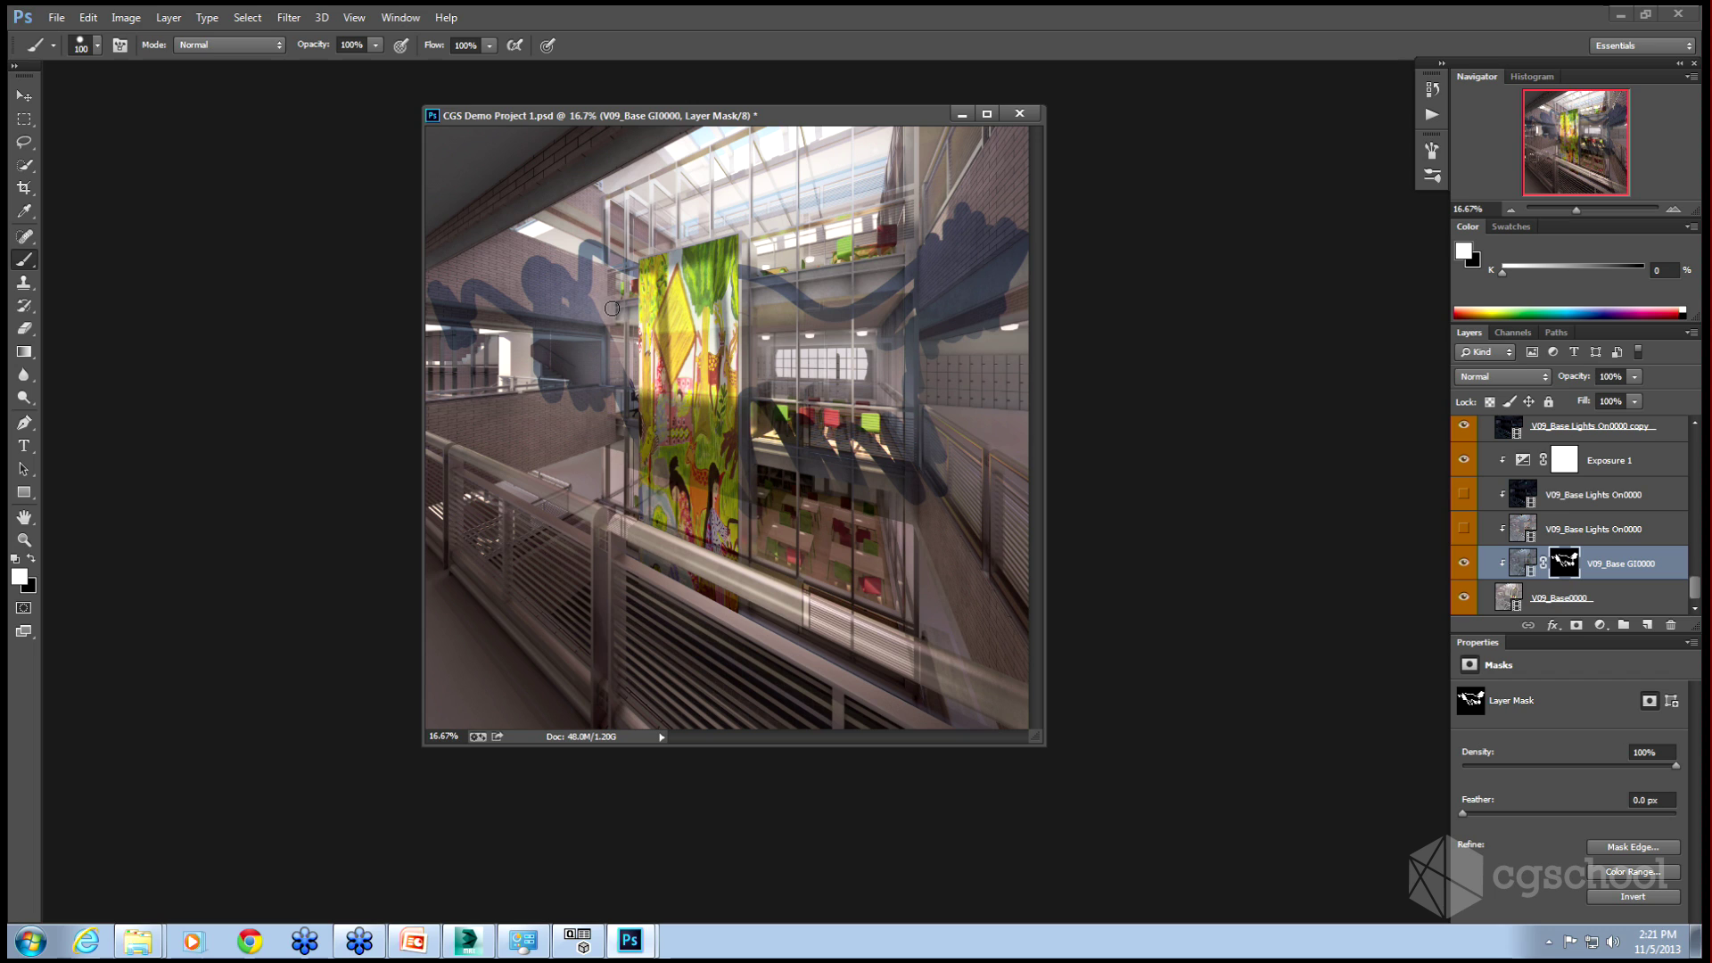
# Duplicate the V09_Base GI0000 layer and fill the duplicate's layer mask with black.
pyautogui.moveTo(1624, 565); pyautogui.dragTo(1647, 625)
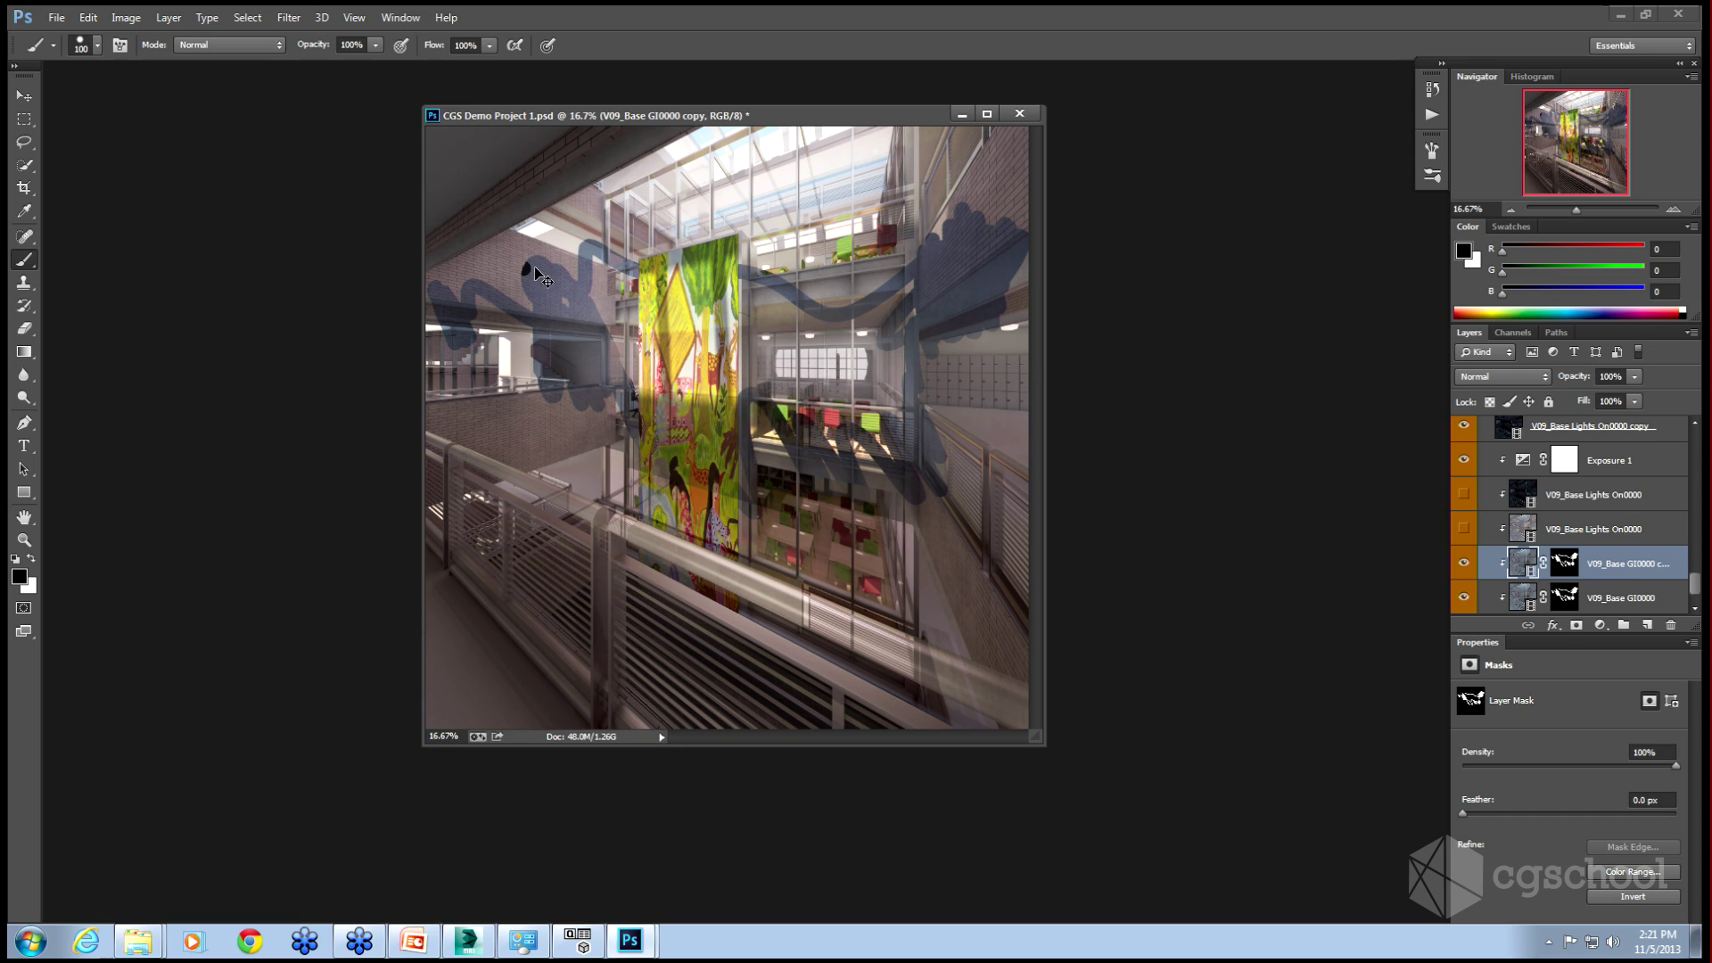
pyautogui.click(1564, 563)
pyautogui.press('x')
pyautogui.hotkey('alt', 'BackSpace')
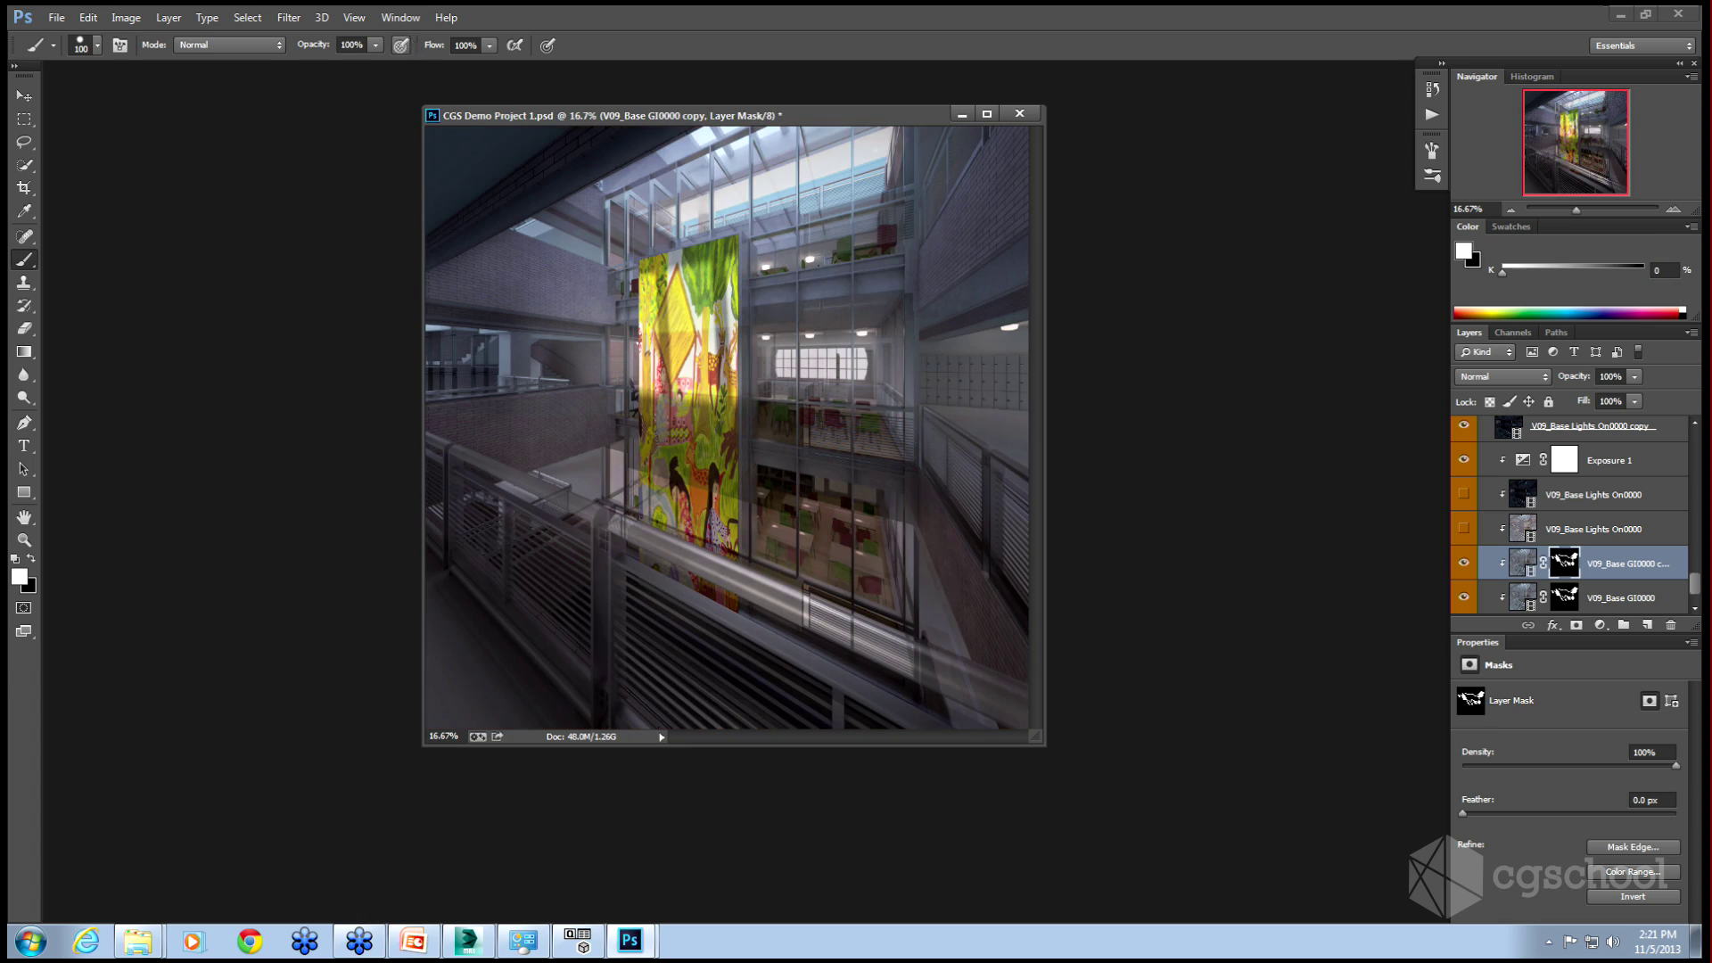
pyautogui.hotkey('ctrl', 'BackSpace')
# Paint white on the duplicate GI layer's mask over the side walls and the upper floor.
pyautogui.moveTo(551, 246)
pyautogui.mouseDown()
pyautogui.moveTo(512, 242)
pyautogui.moveTo(514, 294)
pyautogui.moveTo(528, 275)
pyautogui.moveTo(540, 308)
pyautogui.moveTo(557, 264)
pyautogui.mouseUp()
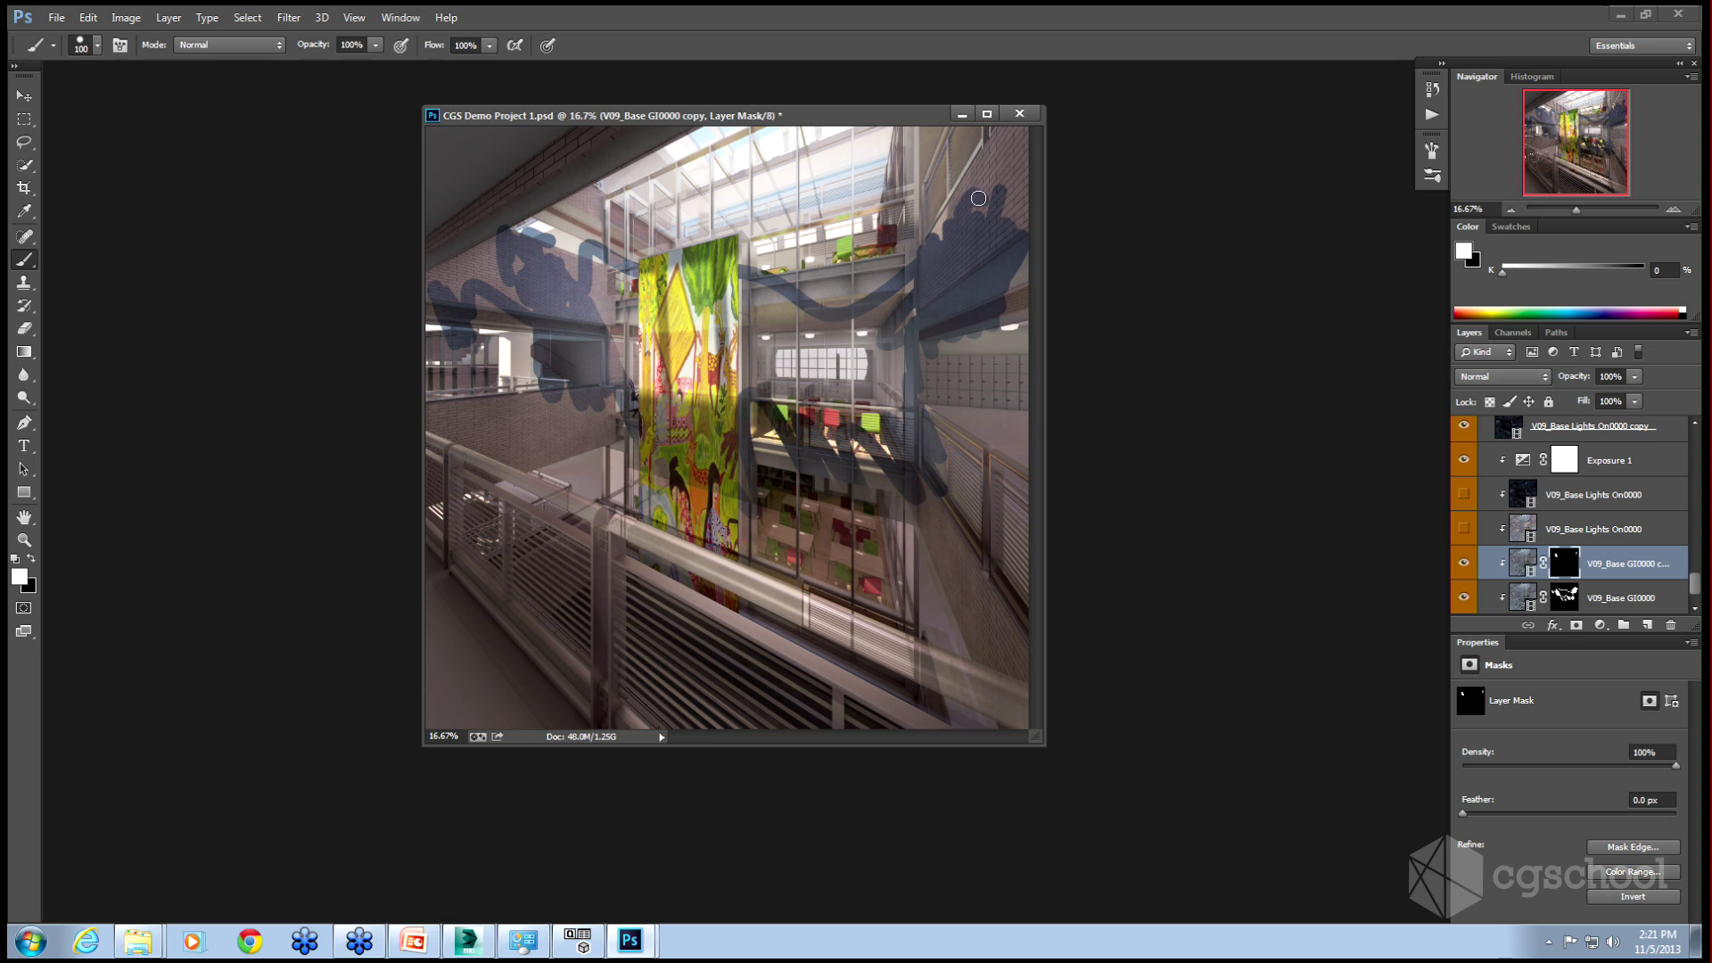
pyautogui.moveTo(993, 190)
pyautogui.mouseDown()
pyautogui.moveTo(1001, 169)
pyautogui.moveTo(1003, 214)
pyautogui.moveTo(1008, 189)
pyautogui.moveTo(834, 267)
pyautogui.moveTo(706, 265)
pyautogui.mouseUp()
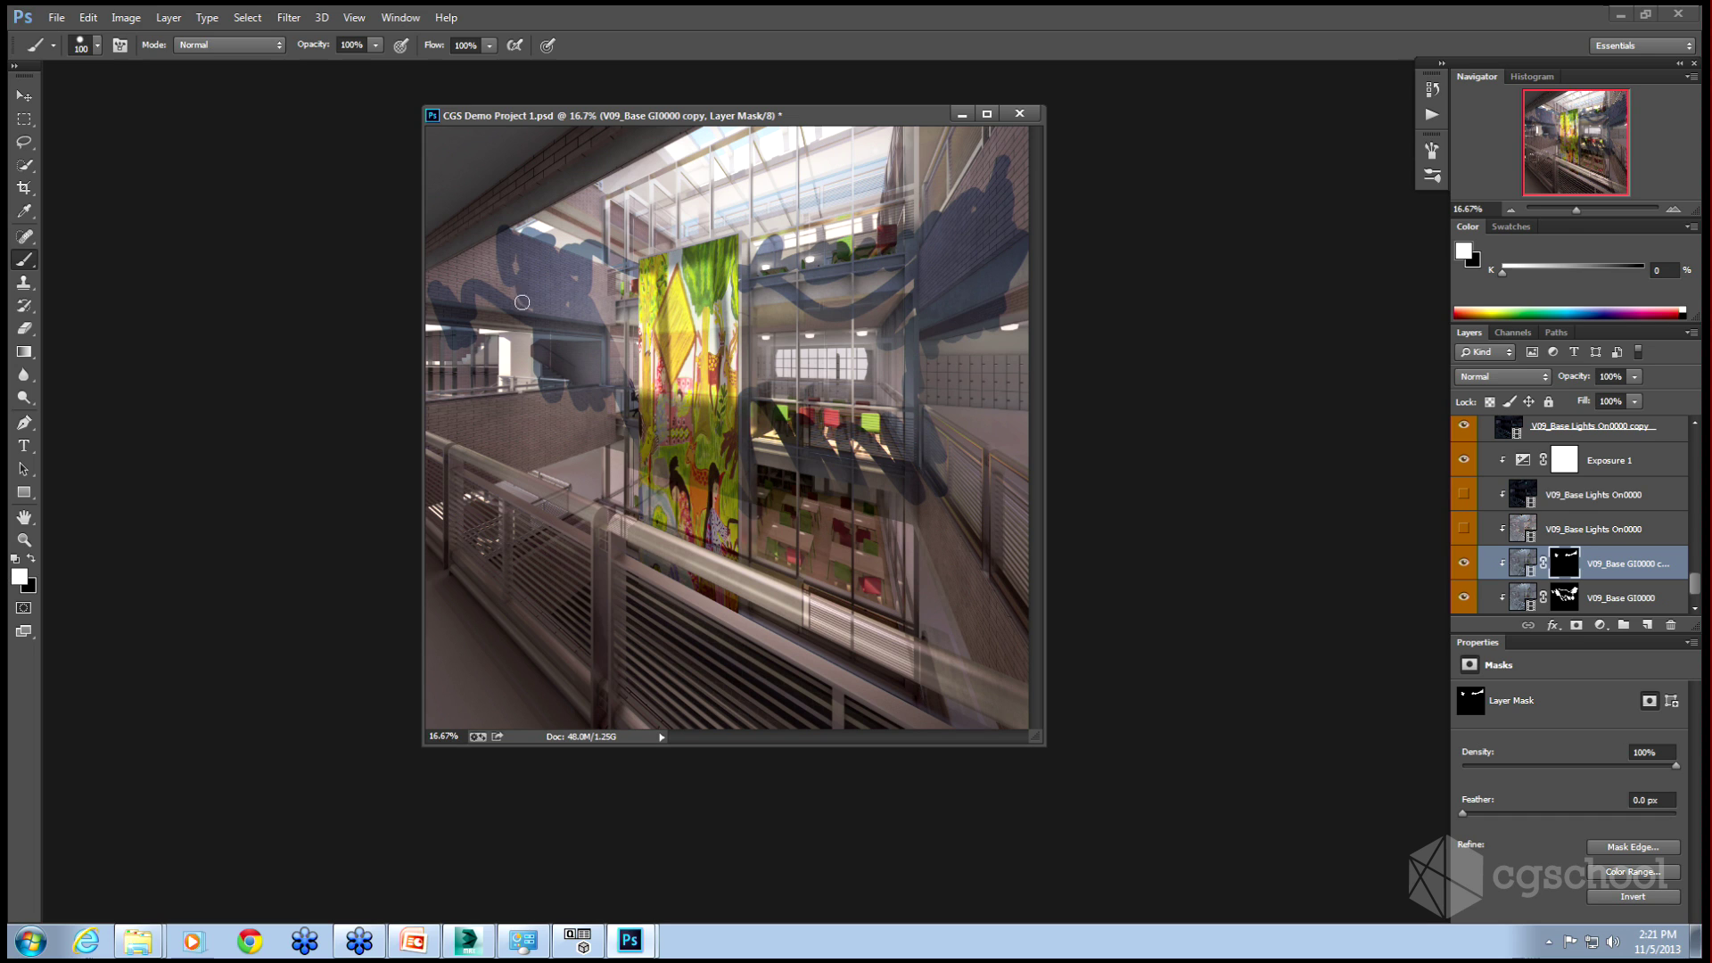
pyautogui.moveTo(593, 430)
pyautogui.mouseDown()
pyautogui.moveTo(560, 410)
pyautogui.moveTo(526, 399)
pyautogui.mouseUp()
# Duplicate the GI copy with an all-black mask and paint white on it over the upper part of the right-hand brick wall.
pyautogui.moveTo(1629, 564); pyautogui.dragTo(1621, 559)
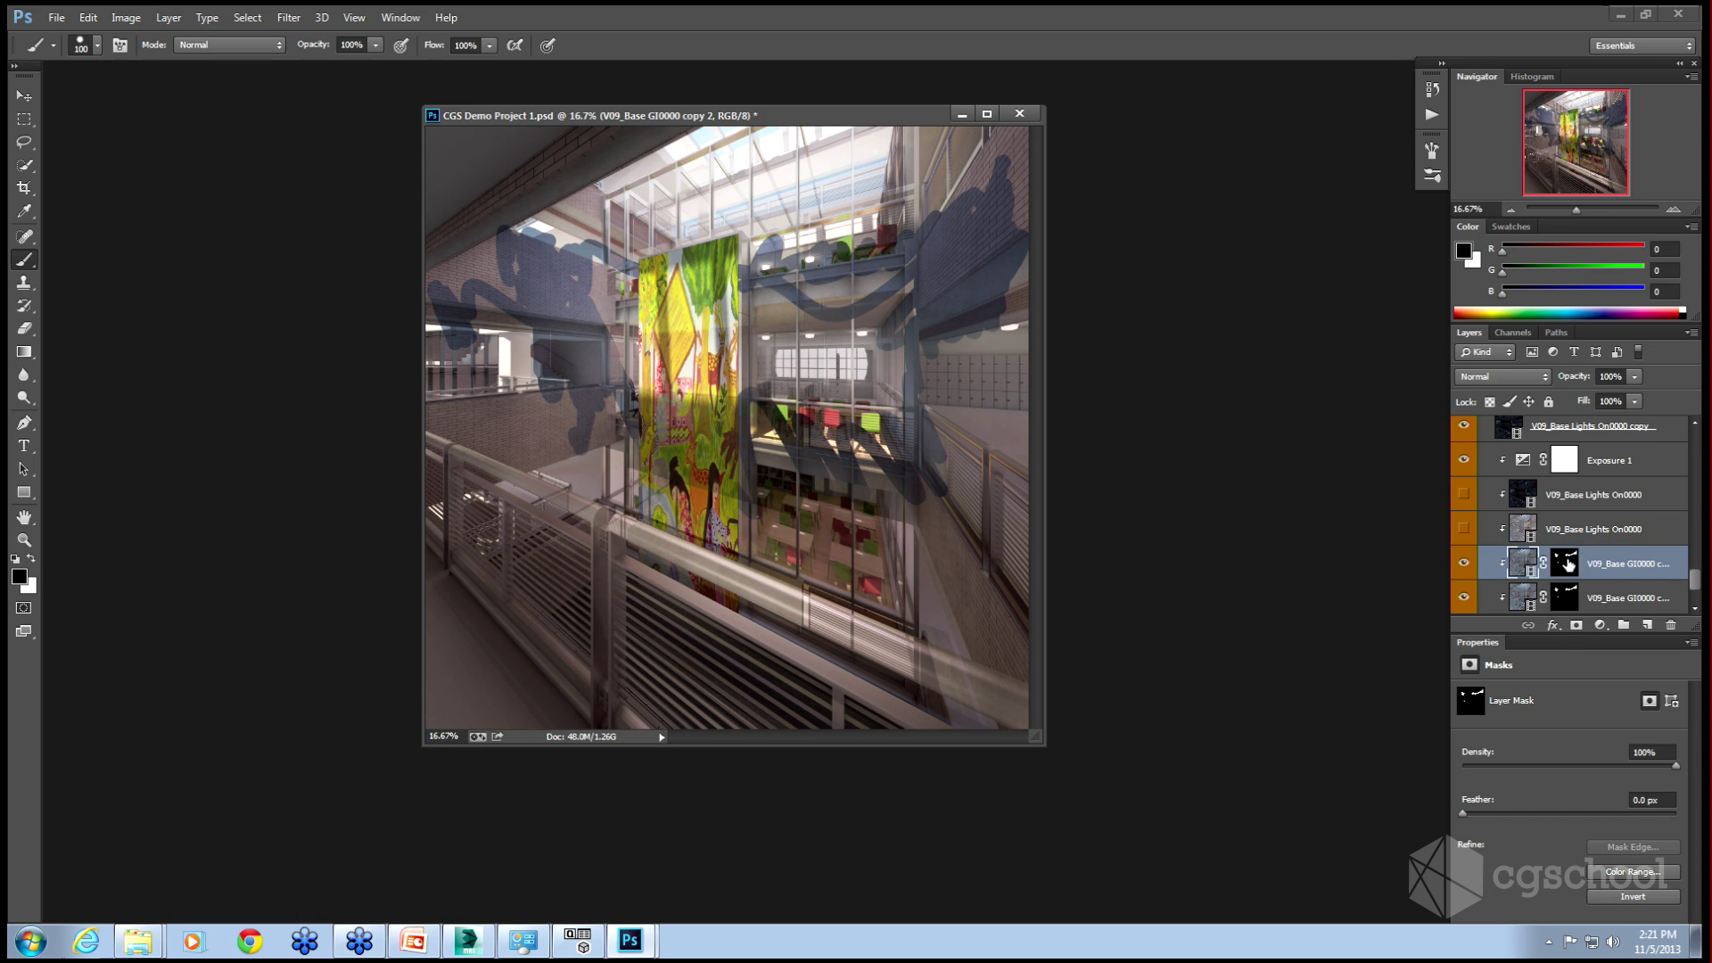
pyautogui.click(1559, 570)
pyautogui.press('x')
pyautogui.hotkey('alt', 'BackSpace')
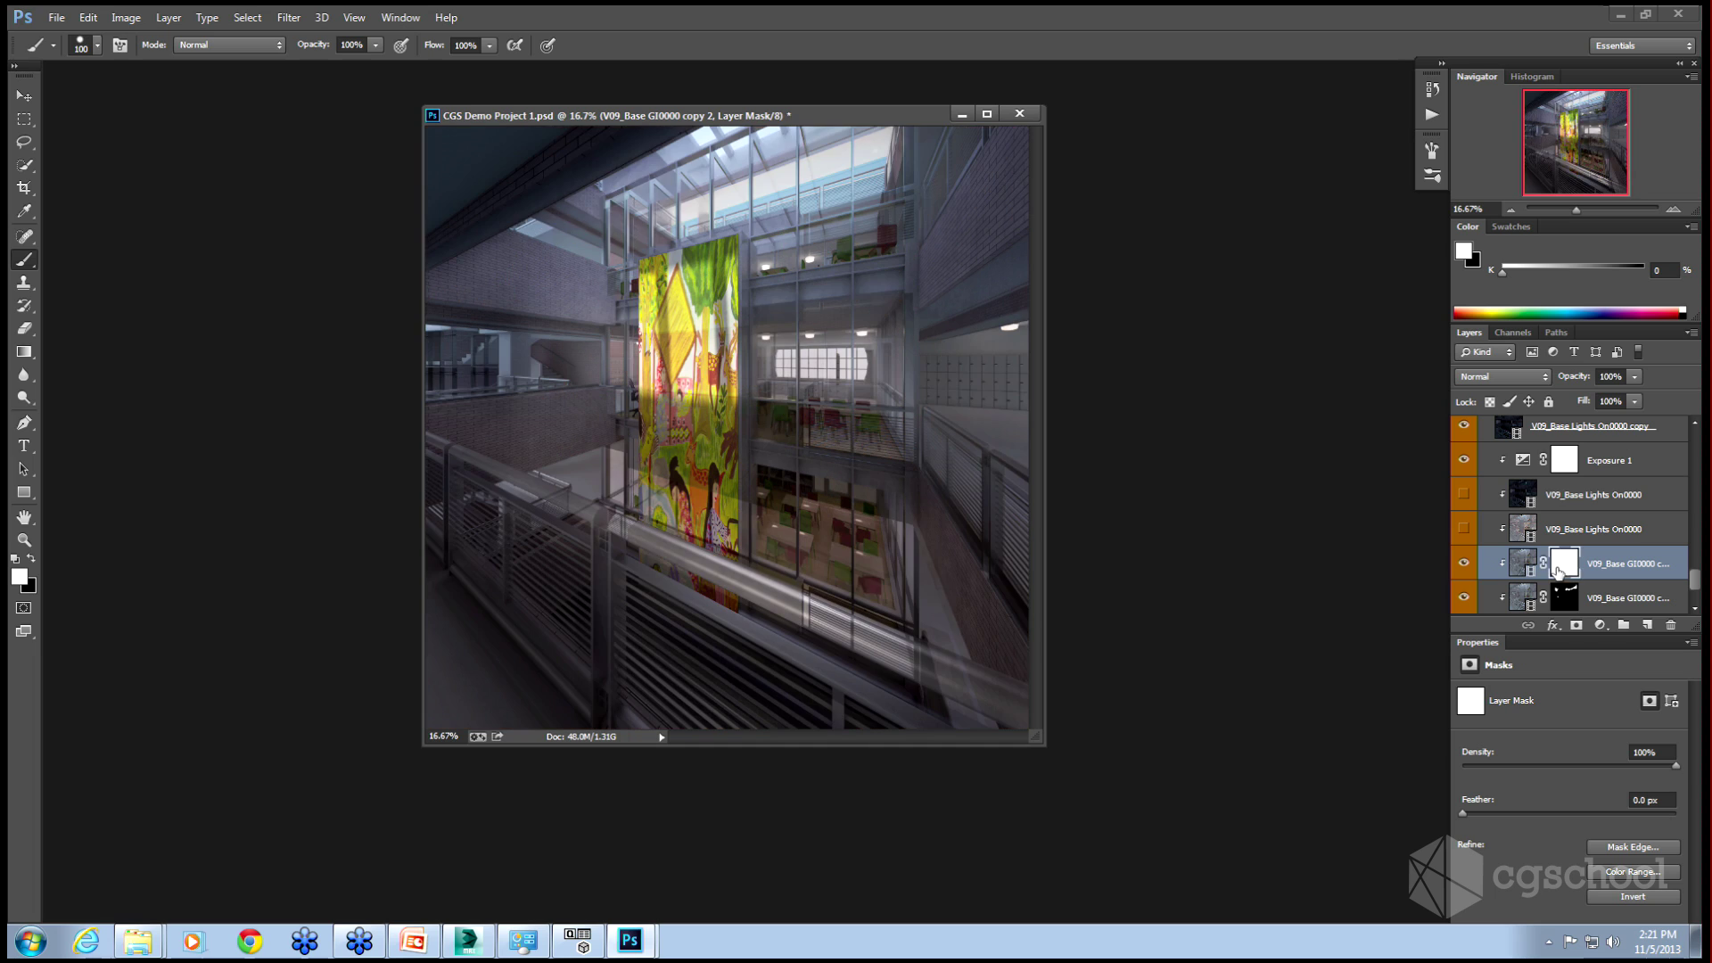
pyautogui.hotkey('ctrl', 'i')
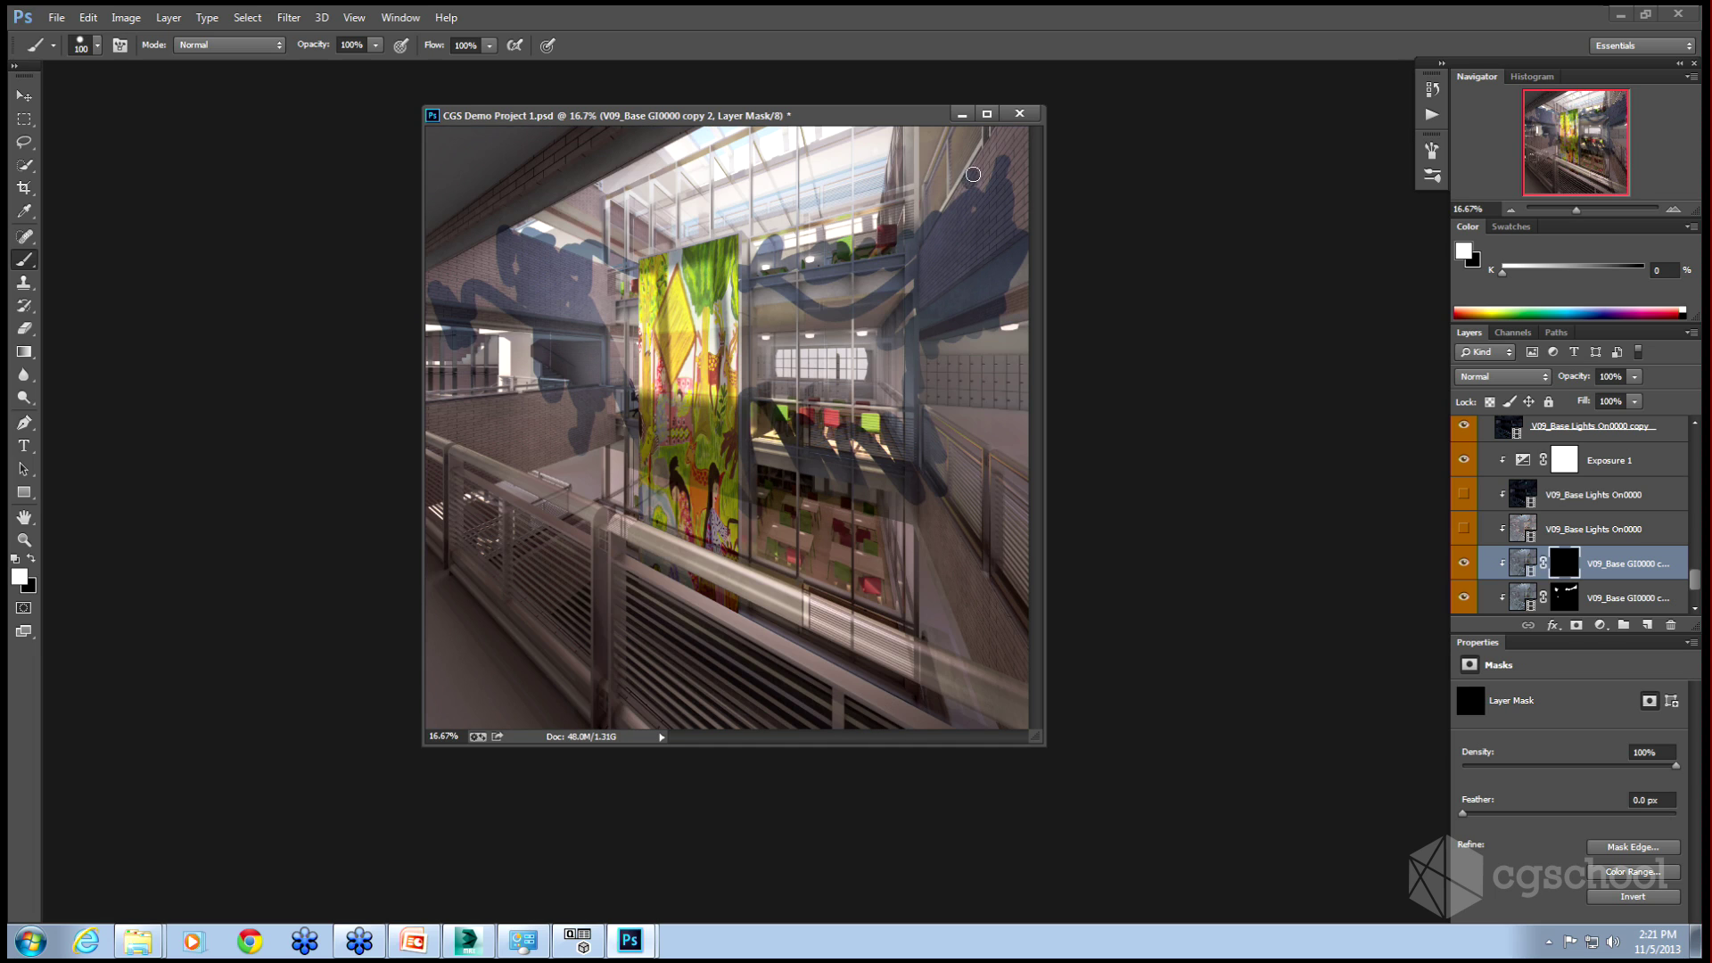
pyautogui.moveTo(971, 178)
pyautogui.mouseDown()
pyautogui.moveTo(981, 161)
pyautogui.moveTo(1003, 168)
pyautogui.moveTo(989, 175)
pyautogui.mouseUp()
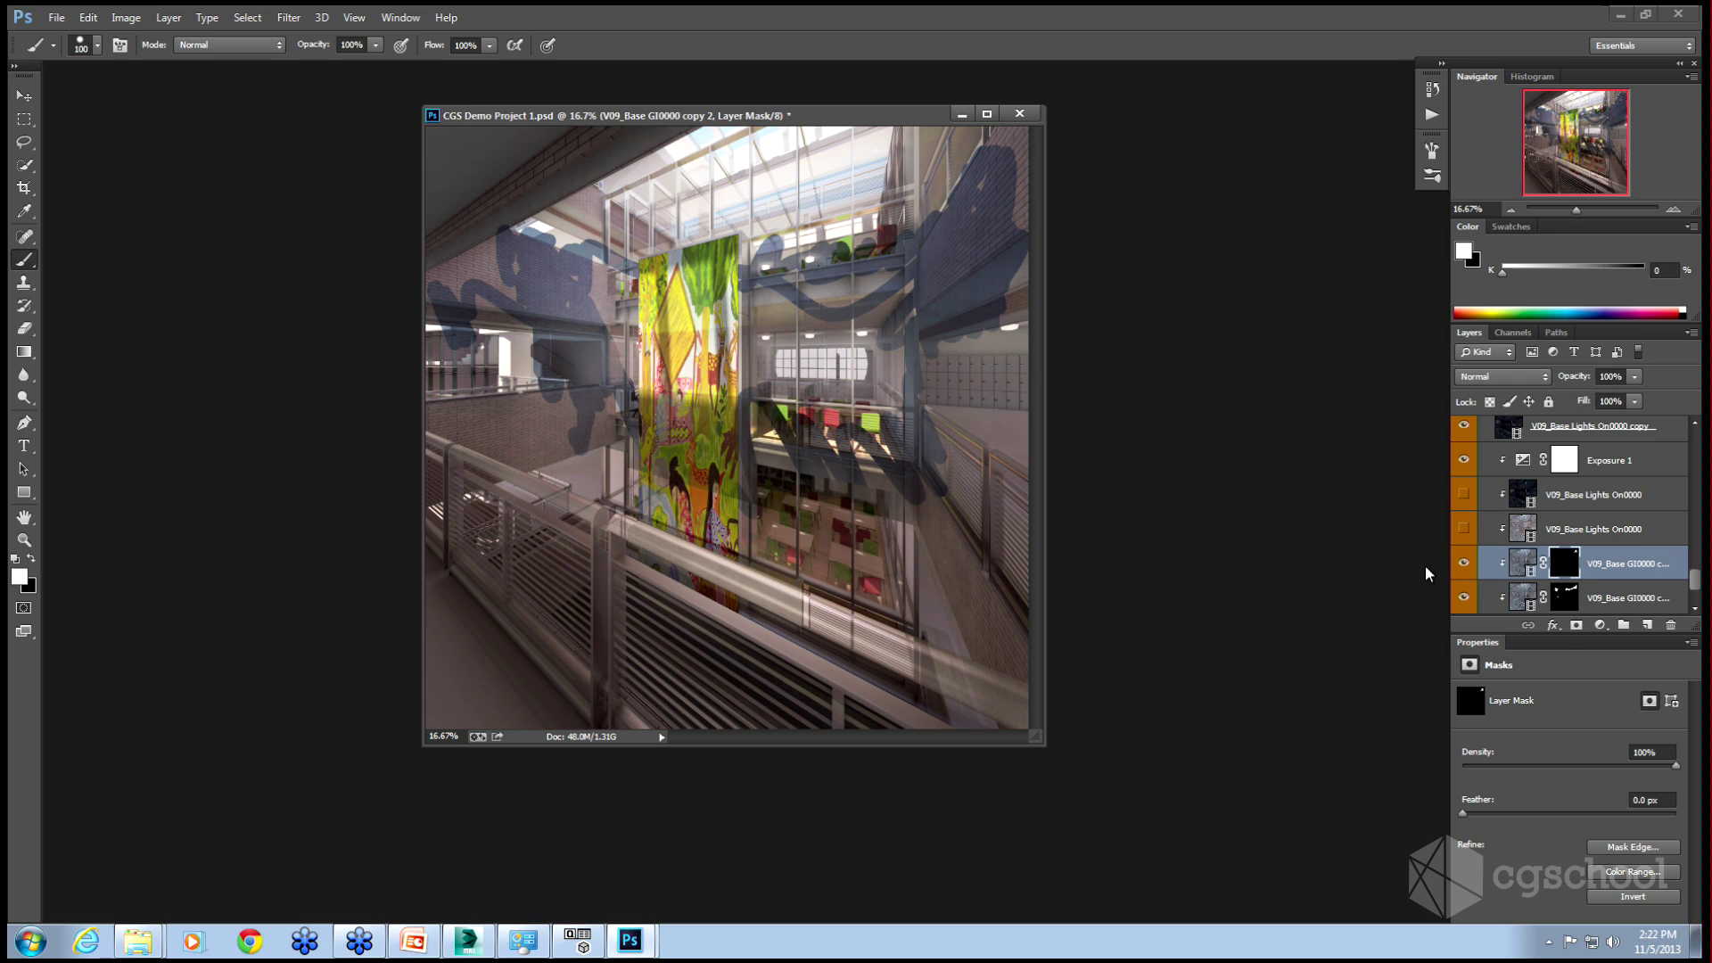
# Compare the image with and without V09_Base GI0000 and each of its two copies, leaving all three shown.
pyautogui.click(1464, 564)
pyautogui.click(1465, 563)
pyautogui.click(1464, 598)
pyautogui.click(1465, 599)
pyautogui.click(1464, 599)
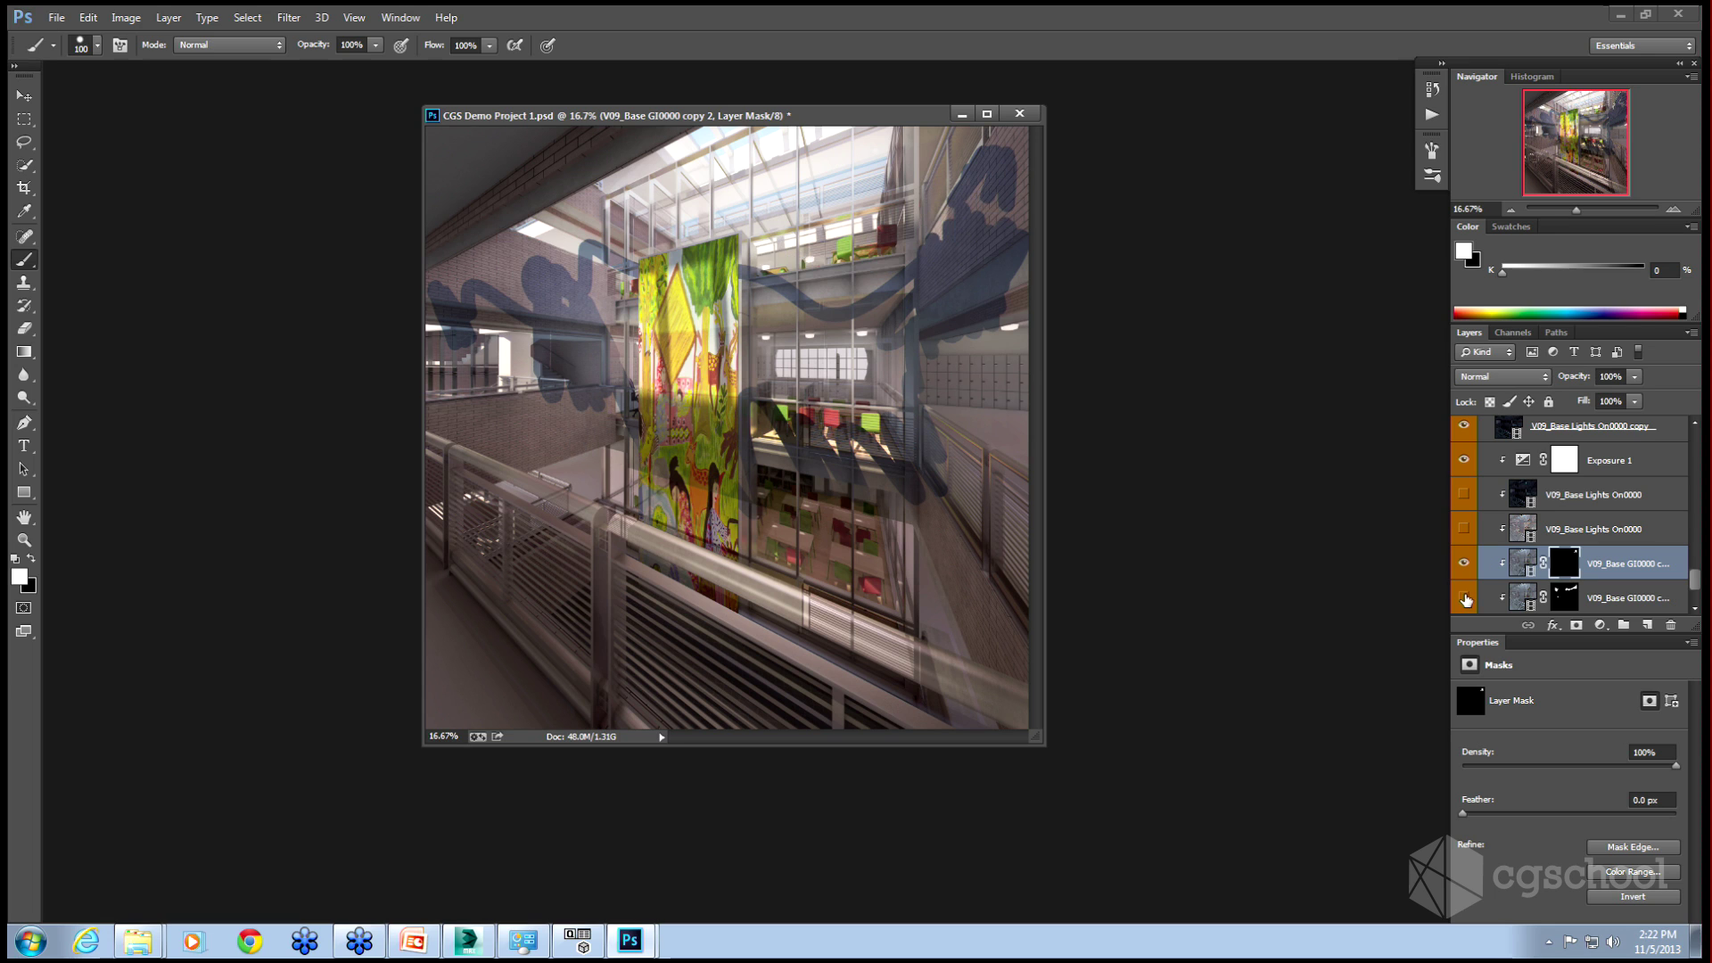
pyautogui.click(1465, 598)
pyautogui.scroll(-1, 1476, 571)
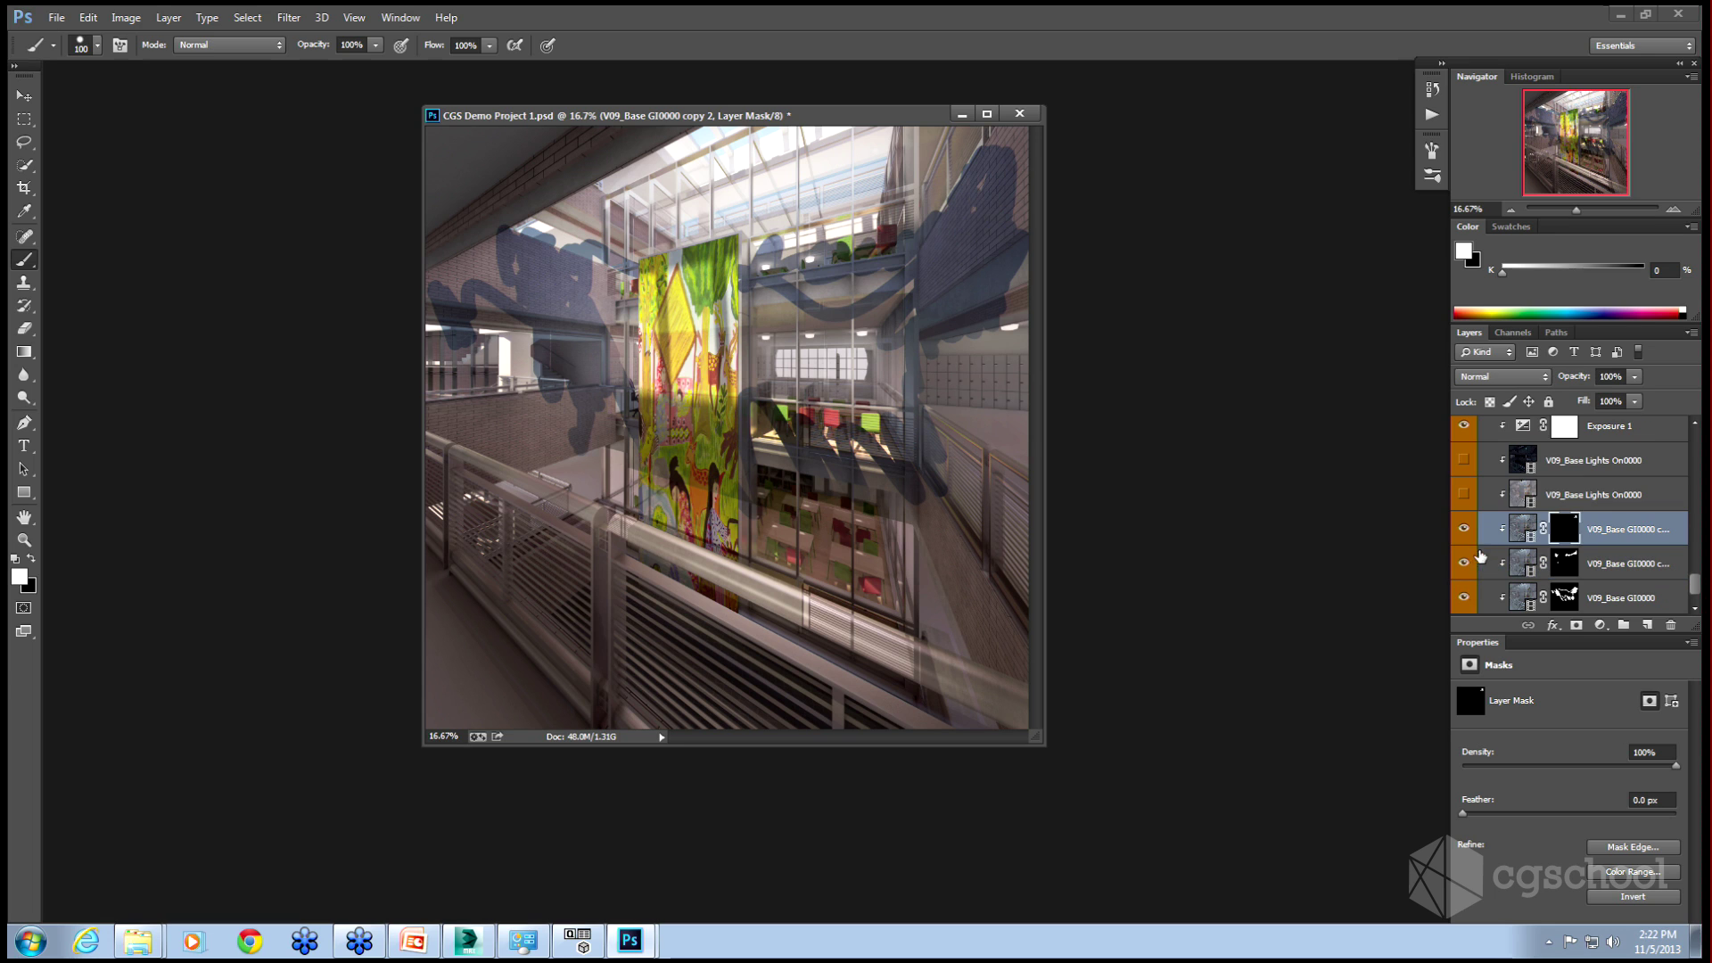
pyautogui.click(1463, 600)
pyautogui.click(1463, 600)
pyautogui.click(1464, 599)
pyautogui.click(1463, 599)
# Delete the two copies of the V09_Base GI0000 layer.
pyautogui.click(1623, 597)
pyautogui.click(1565, 563)
pyautogui.keyDown('shift'); pyautogui.click(1624, 529); pyautogui.keyUp('shift')
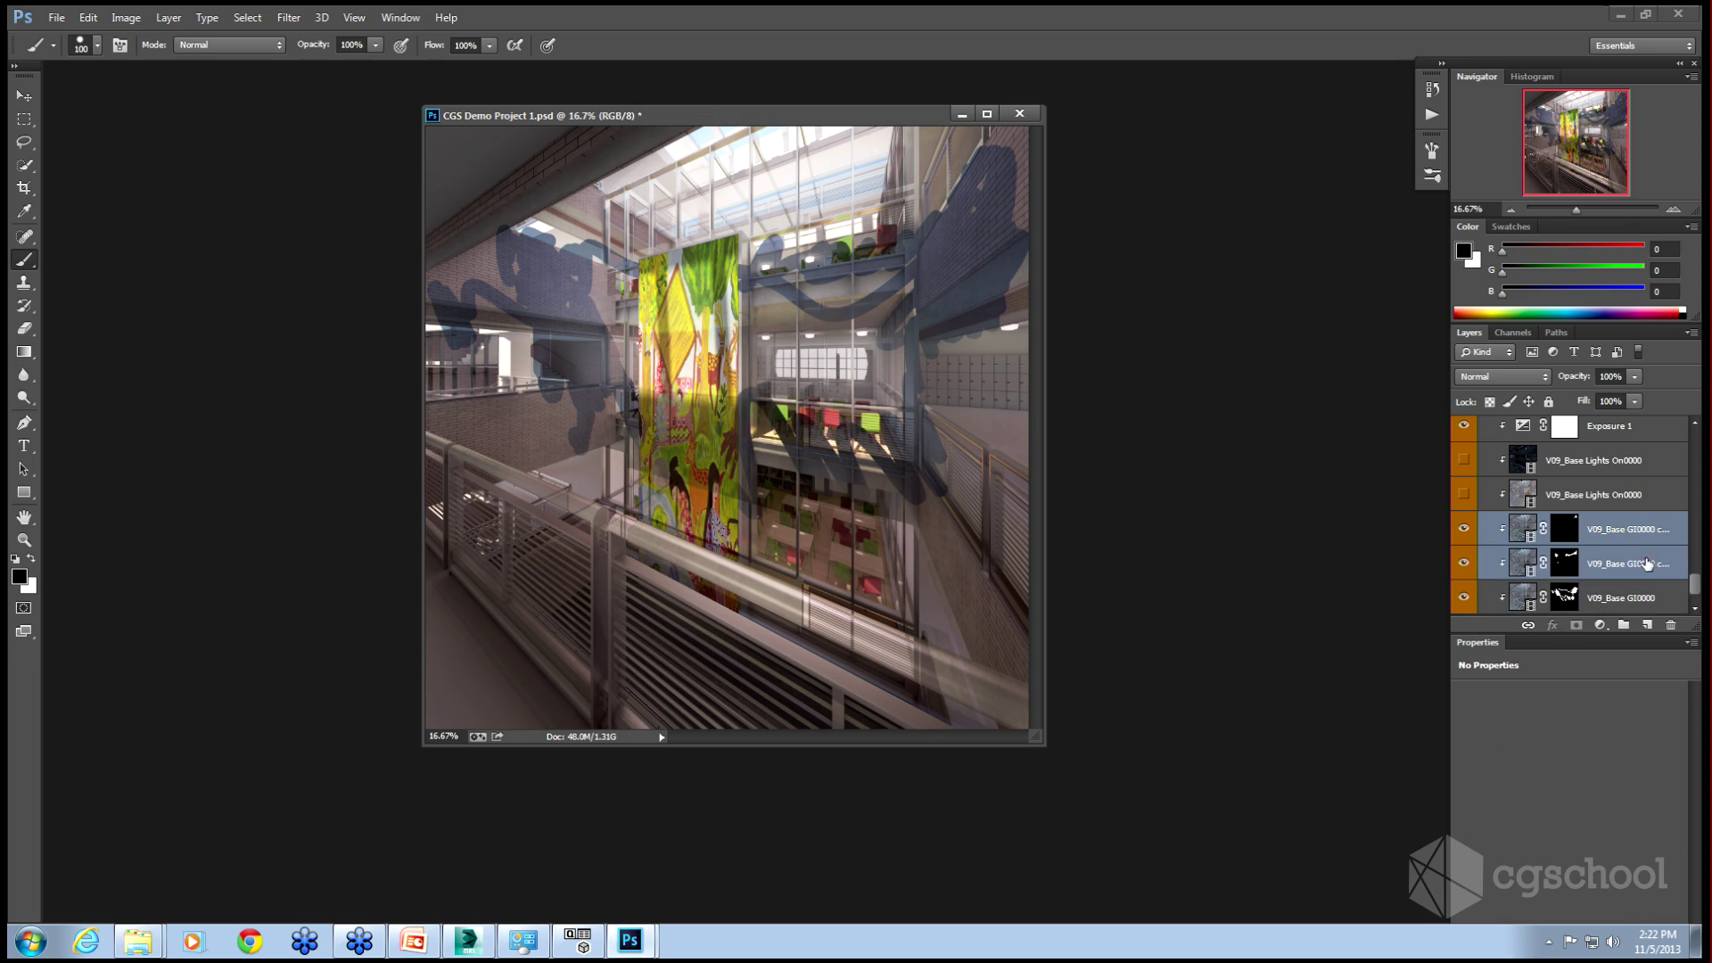
pyautogui.moveTo(1624, 529); pyautogui.dragTo(1670, 624)
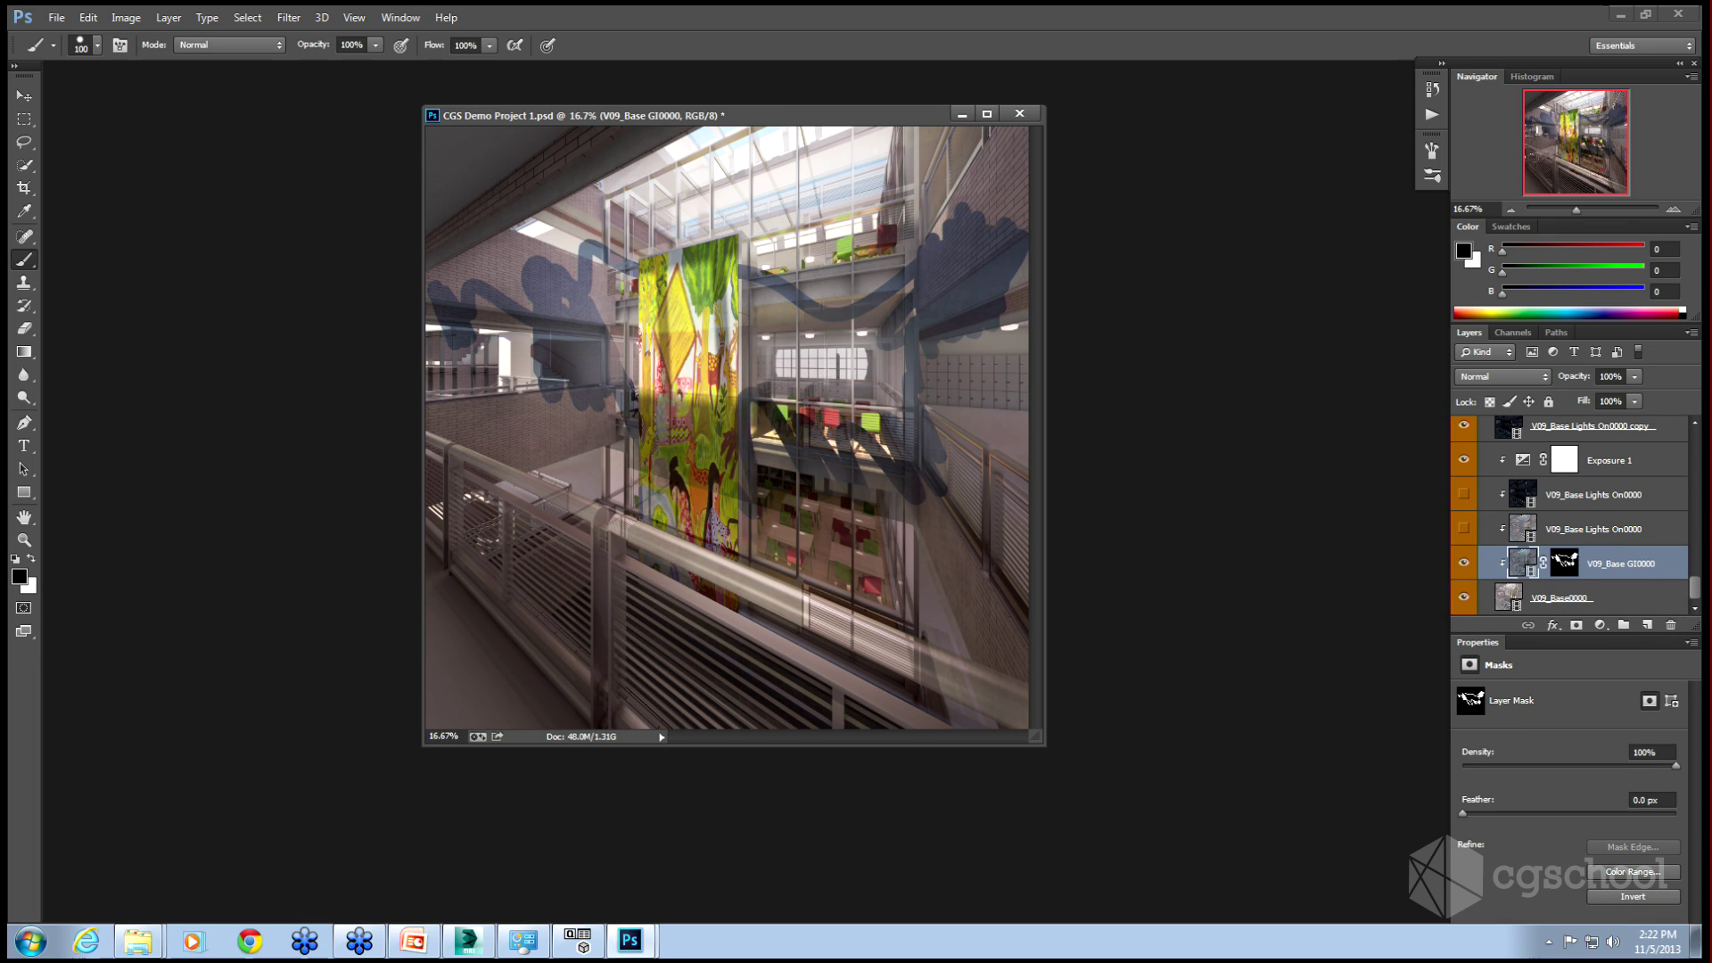
# Set the V09_Base GI0000 layer's opacity to 0% and show the V09_Base Lights On0000 layer directly above it.
pyautogui.click(1634, 376)
pyautogui.moveTo(1631, 400); pyautogui.dragTo(1548, 442)
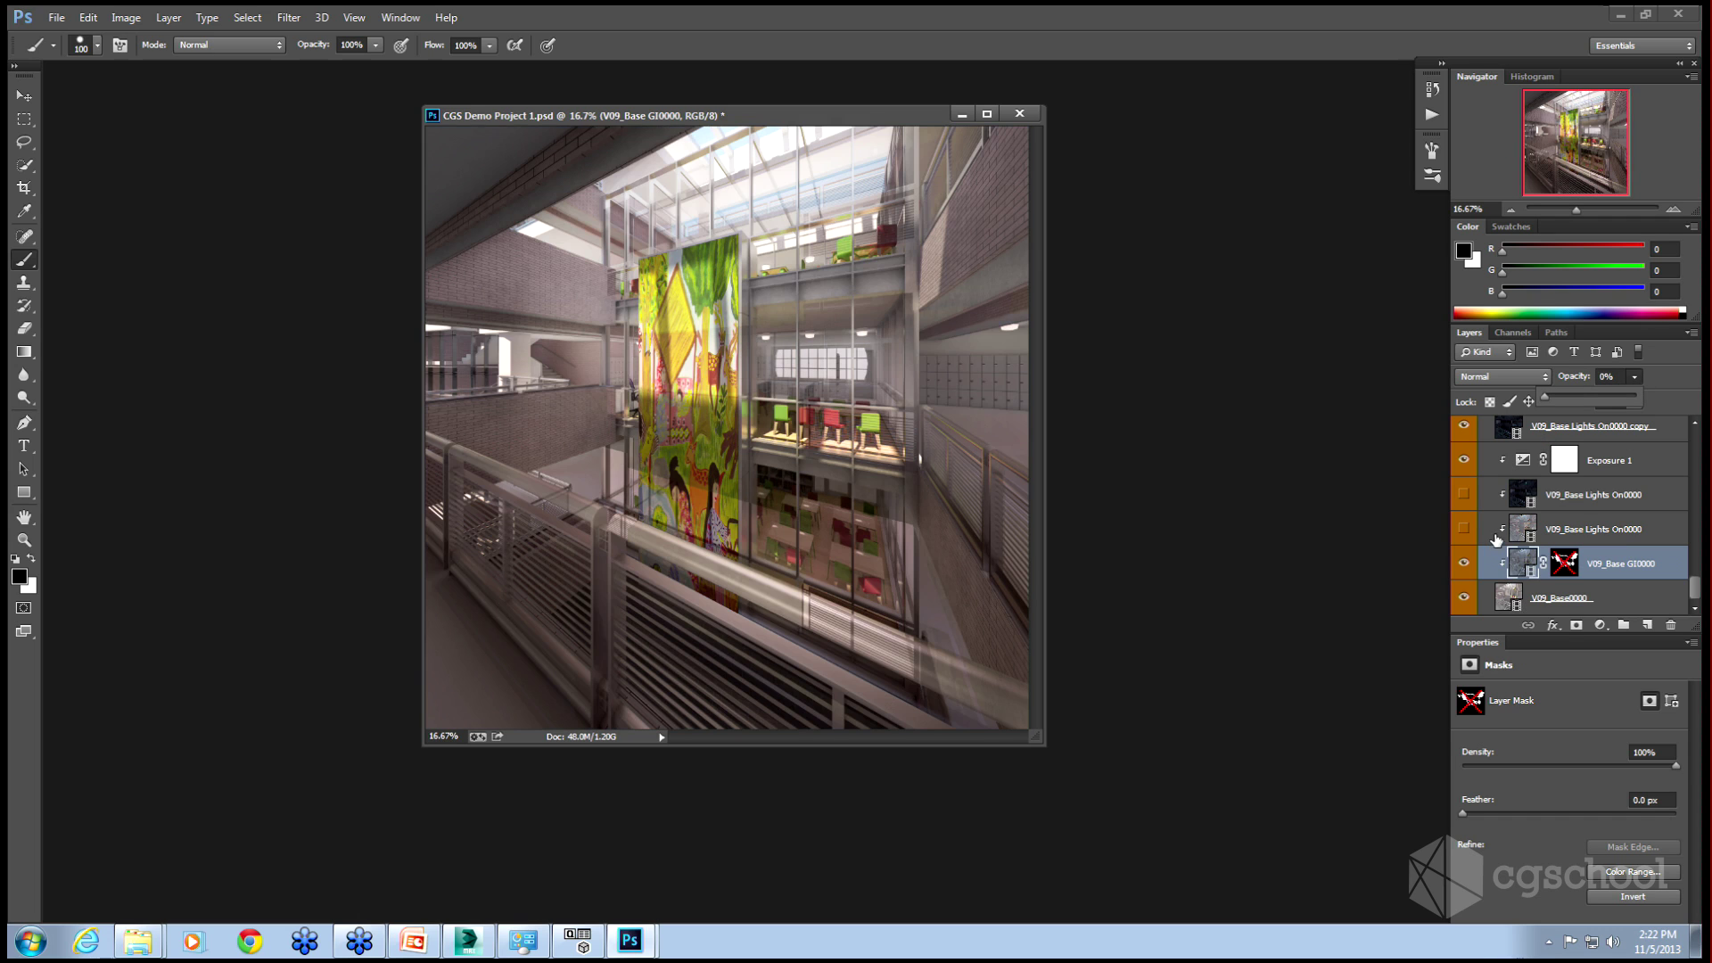
pyautogui.click(1464, 532)
# Move the shown V09_Base Lights On0000 layer directly beneath Exposure 1 copy and delete the V09_Base Lights On0000 copy layer.
pyautogui.moveTo(1565, 529); pyautogui.dragTo(1619, 448)
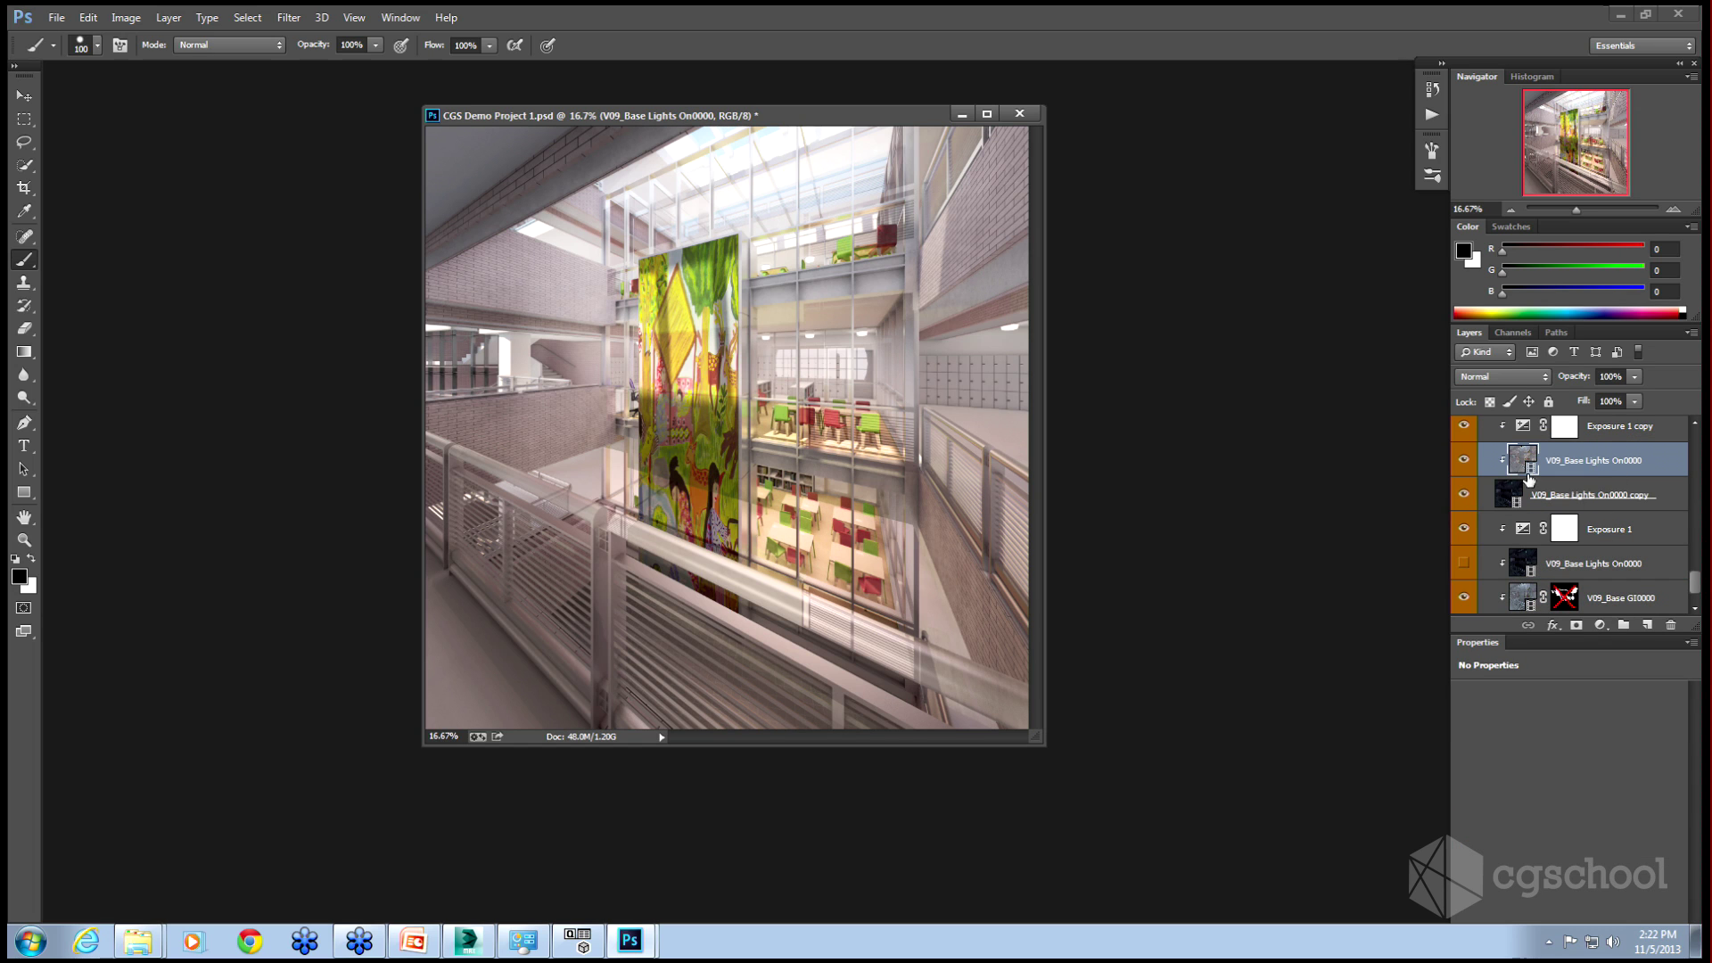
pyautogui.click(1593, 492)
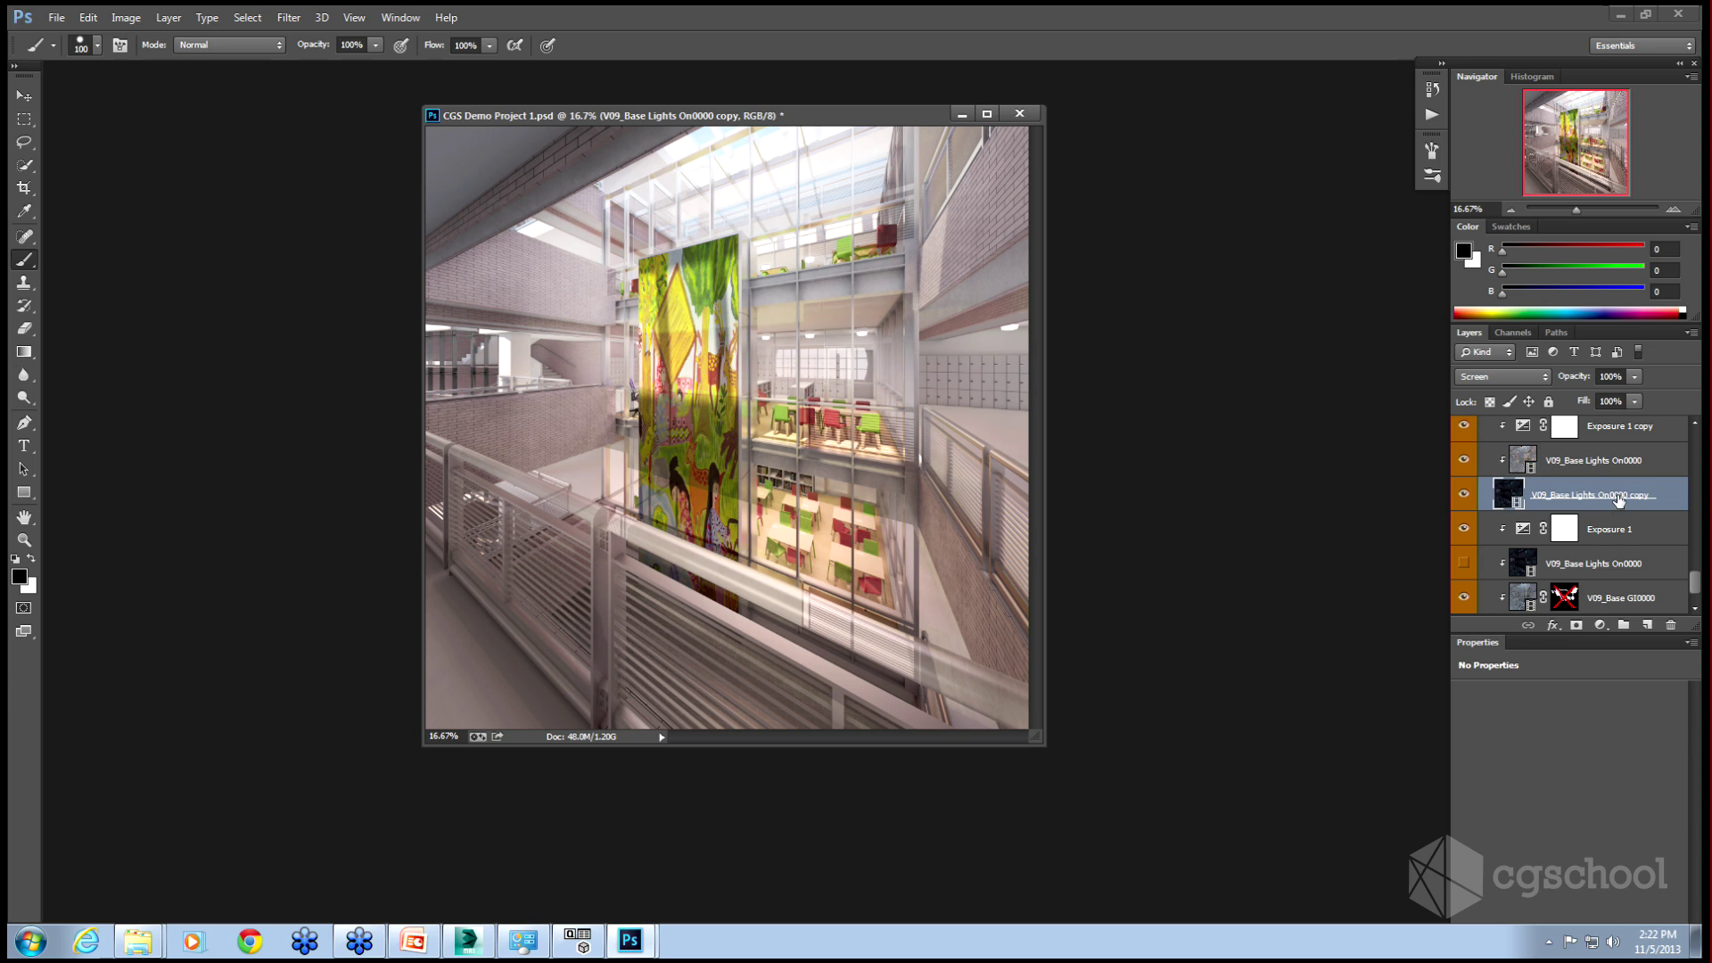
pyautogui.moveTo(1632, 500); pyautogui.dragTo(1668, 618)
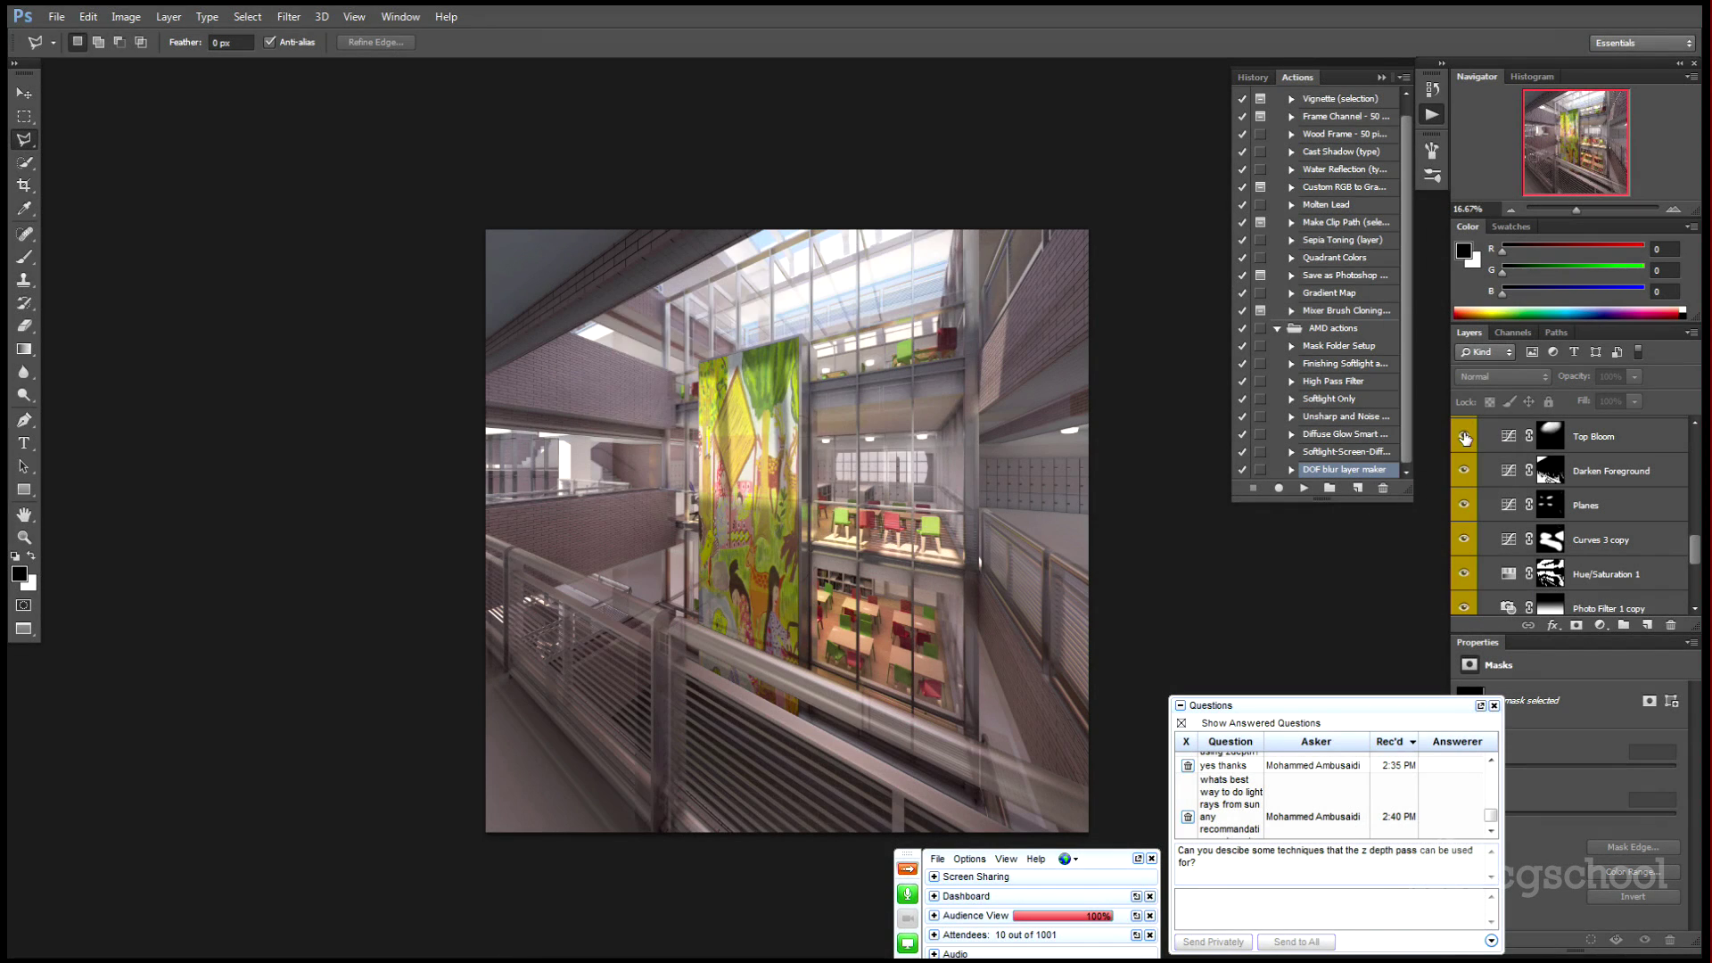
# Compare the image with and without the Top Bloom adjustment layer, leaving it shown.
pyautogui.click(1465, 437)
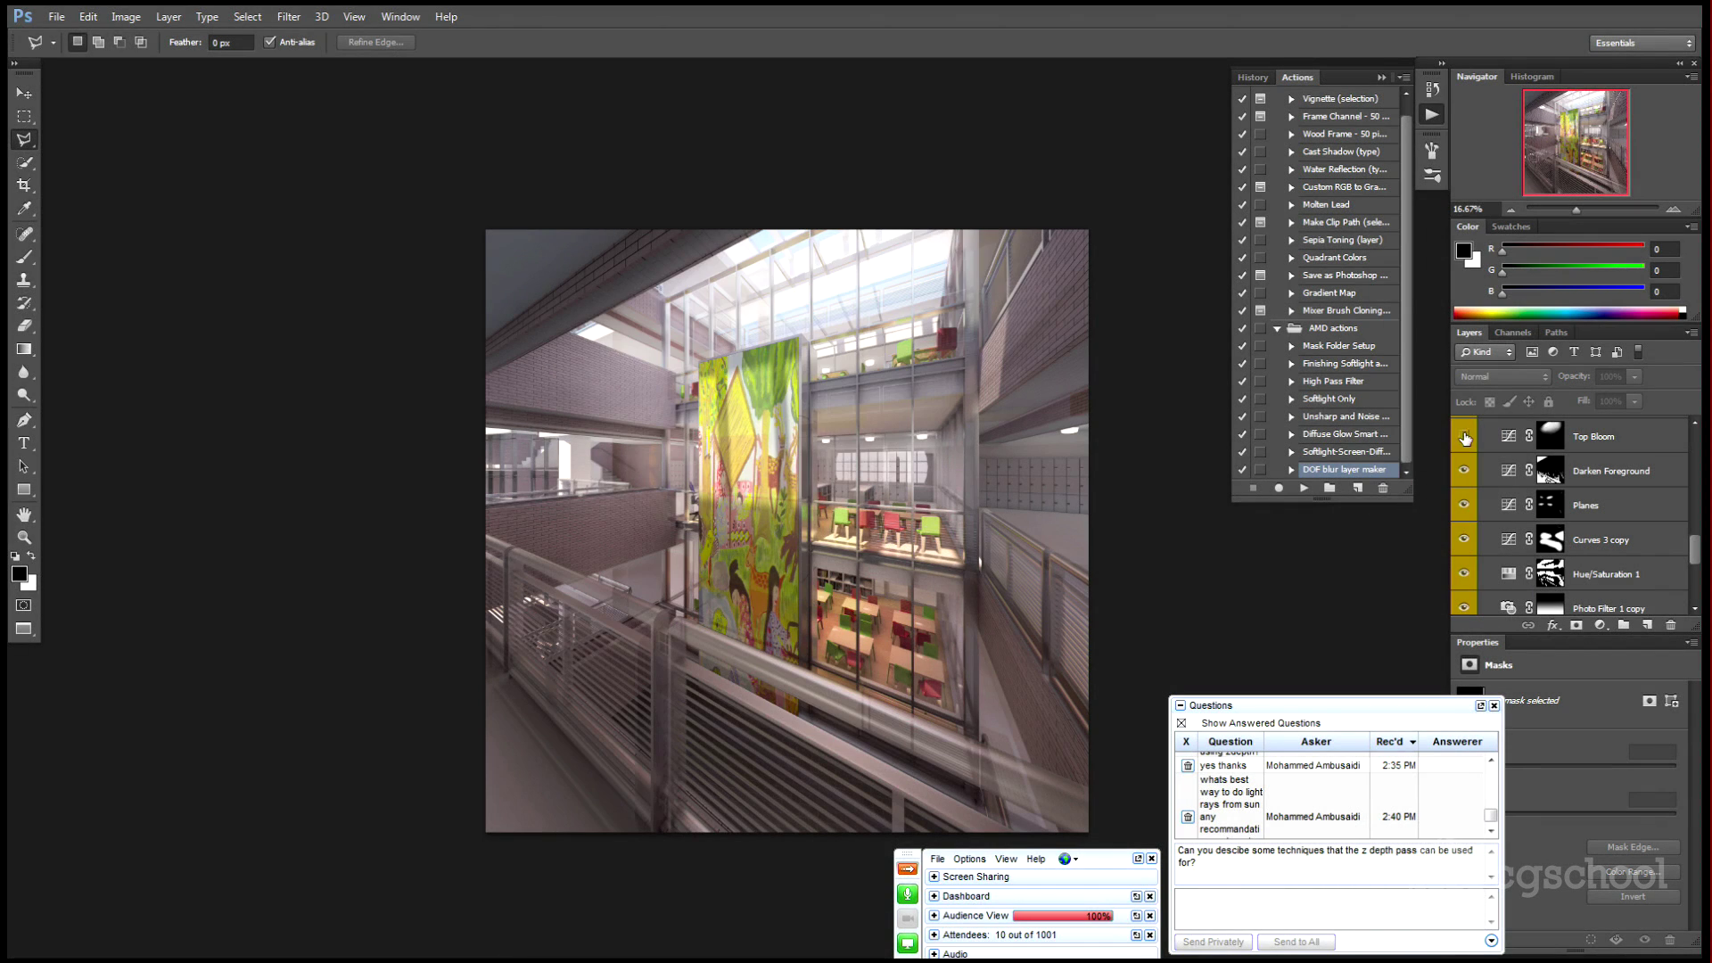
pyautogui.click(1465, 437)
pyautogui.click(1465, 437)
# Outline diagonal light-ray shapes from the skylight across the atrium with a closed Polygonal Lasso selection extending beyond the canvas.
pyautogui.scroll(2, 1465, 437)
pyautogui.scroll(1, 1465, 471)
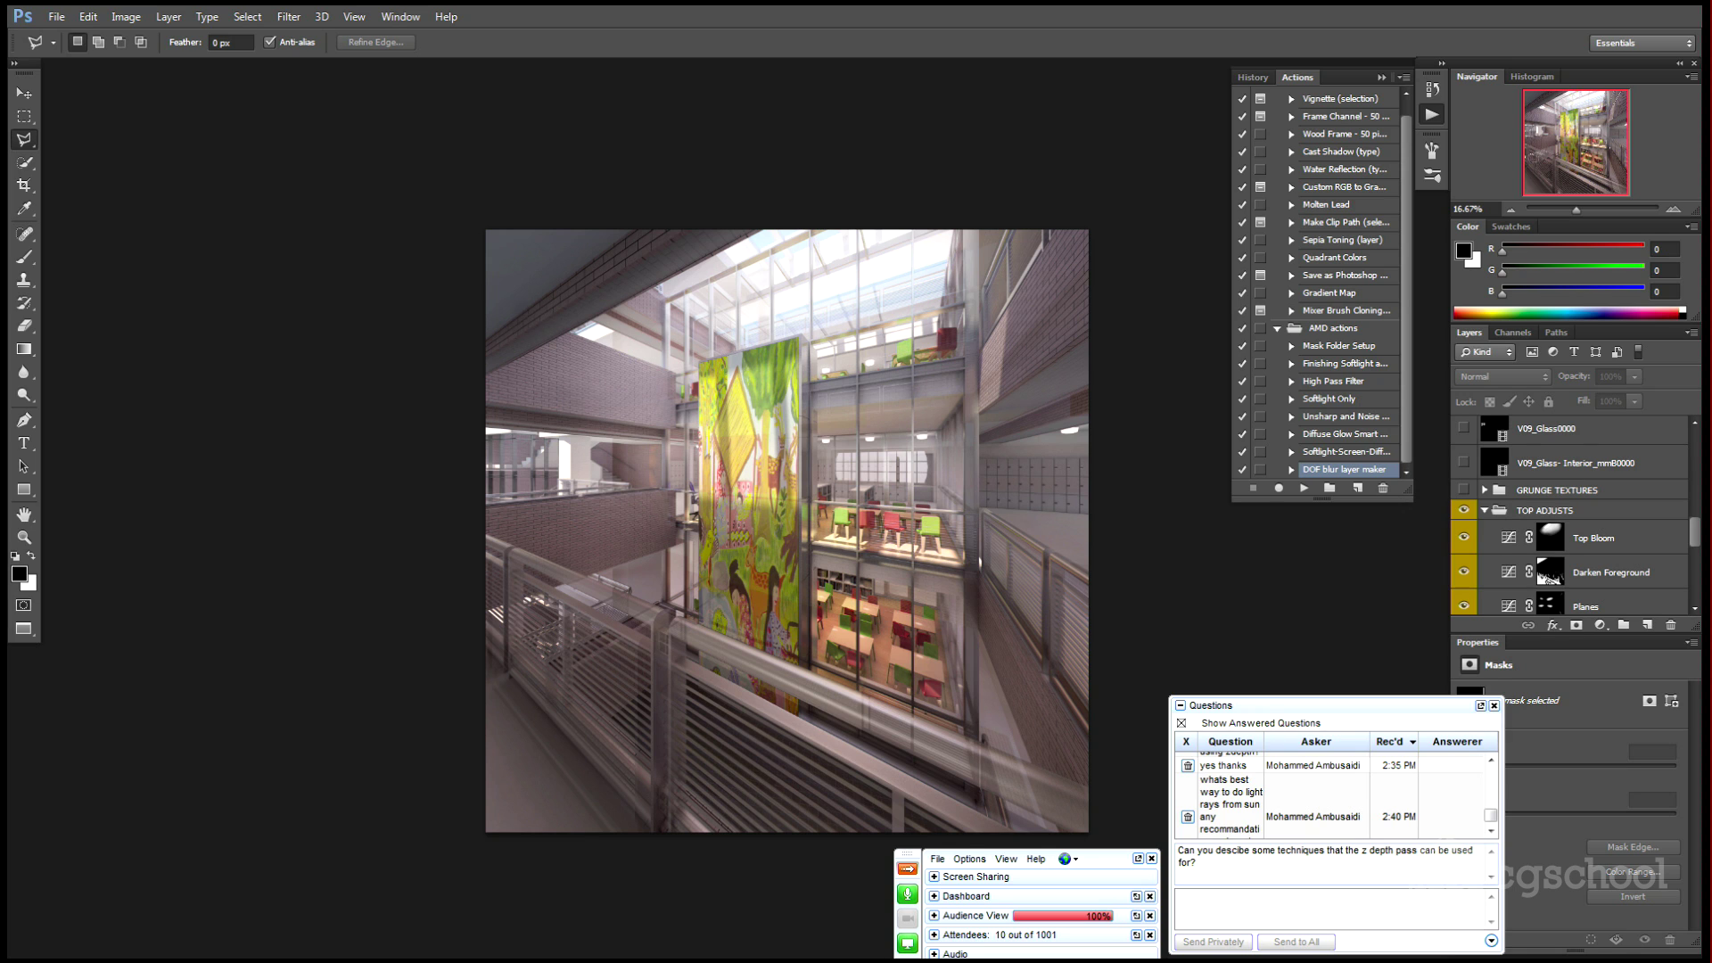
pyautogui.click(488, 259)
pyautogui.click(789, 867)
pyautogui.click(1120, 821)
pyautogui.click(679, 183)
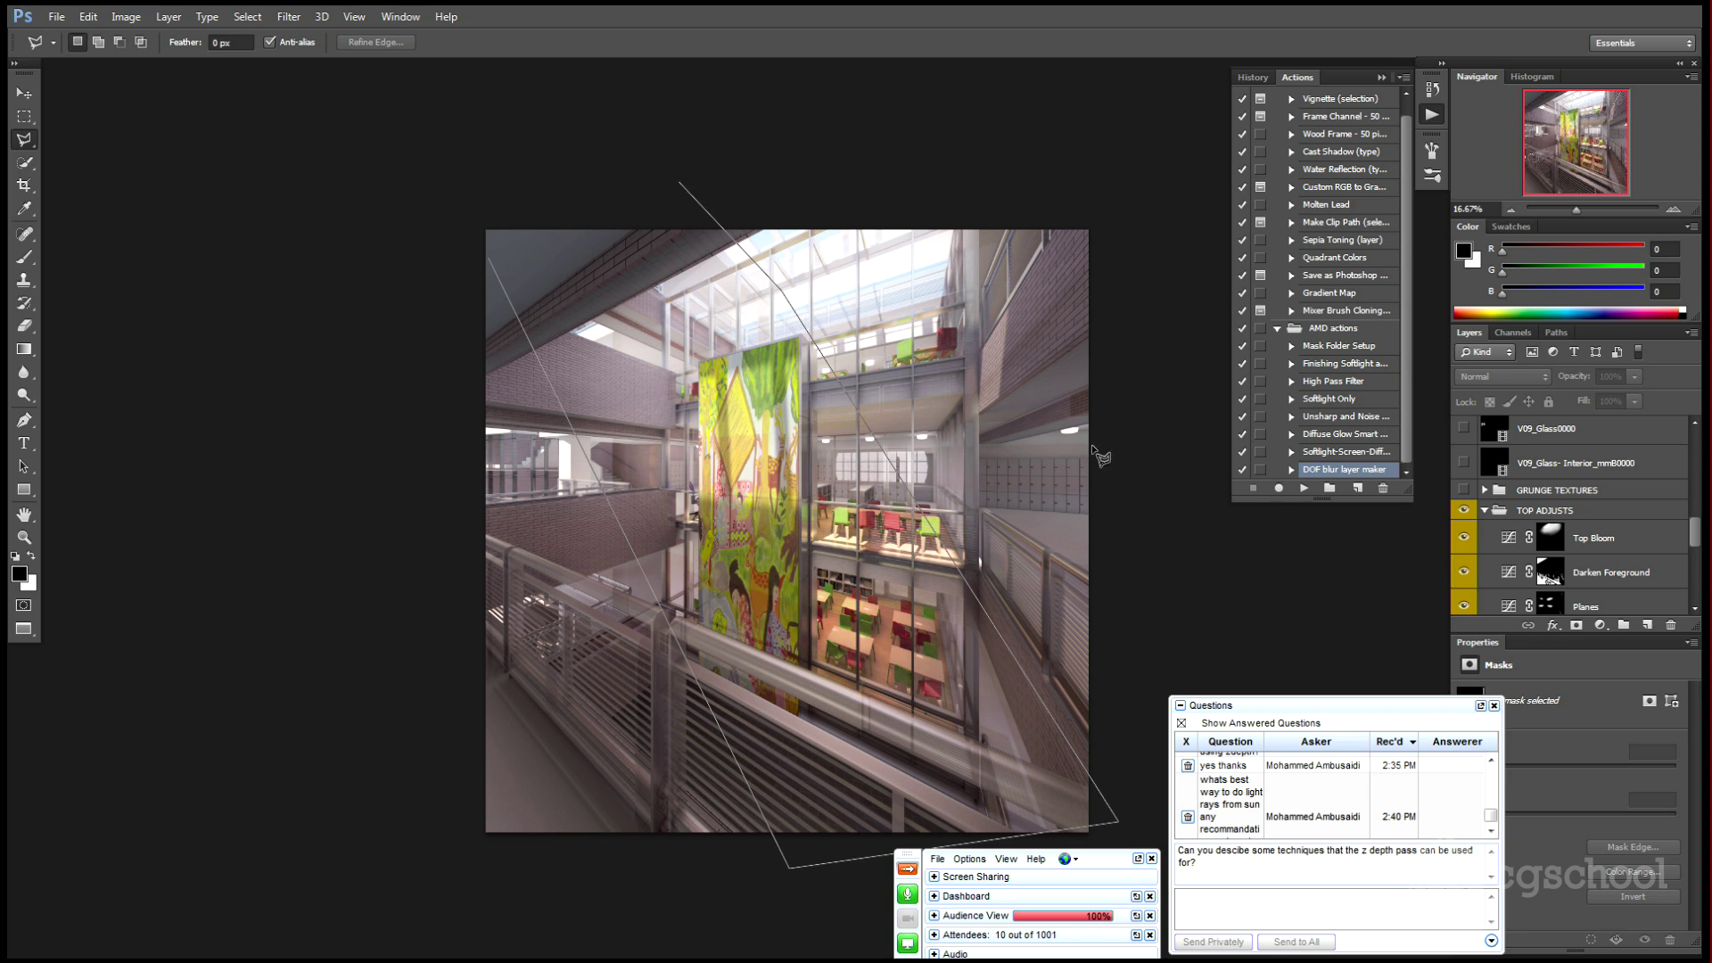
pyautogui.click(1162, 514)
pyautogui.click(1161, 298)
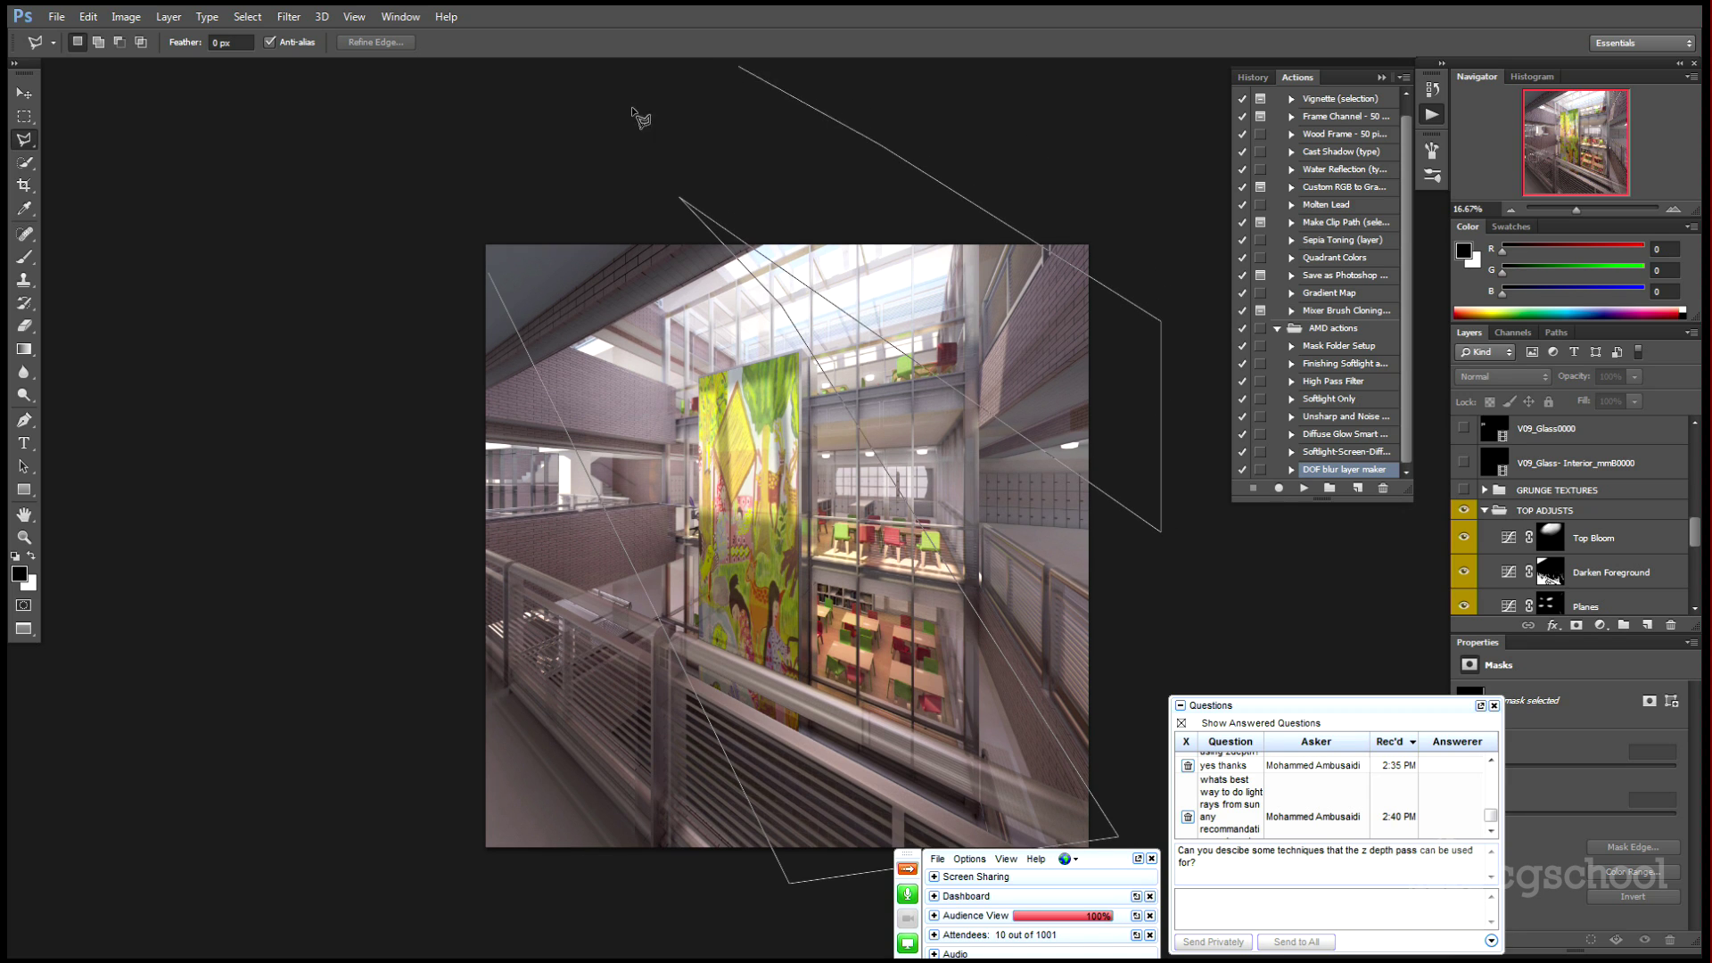
pyautogui.click(494, 134)
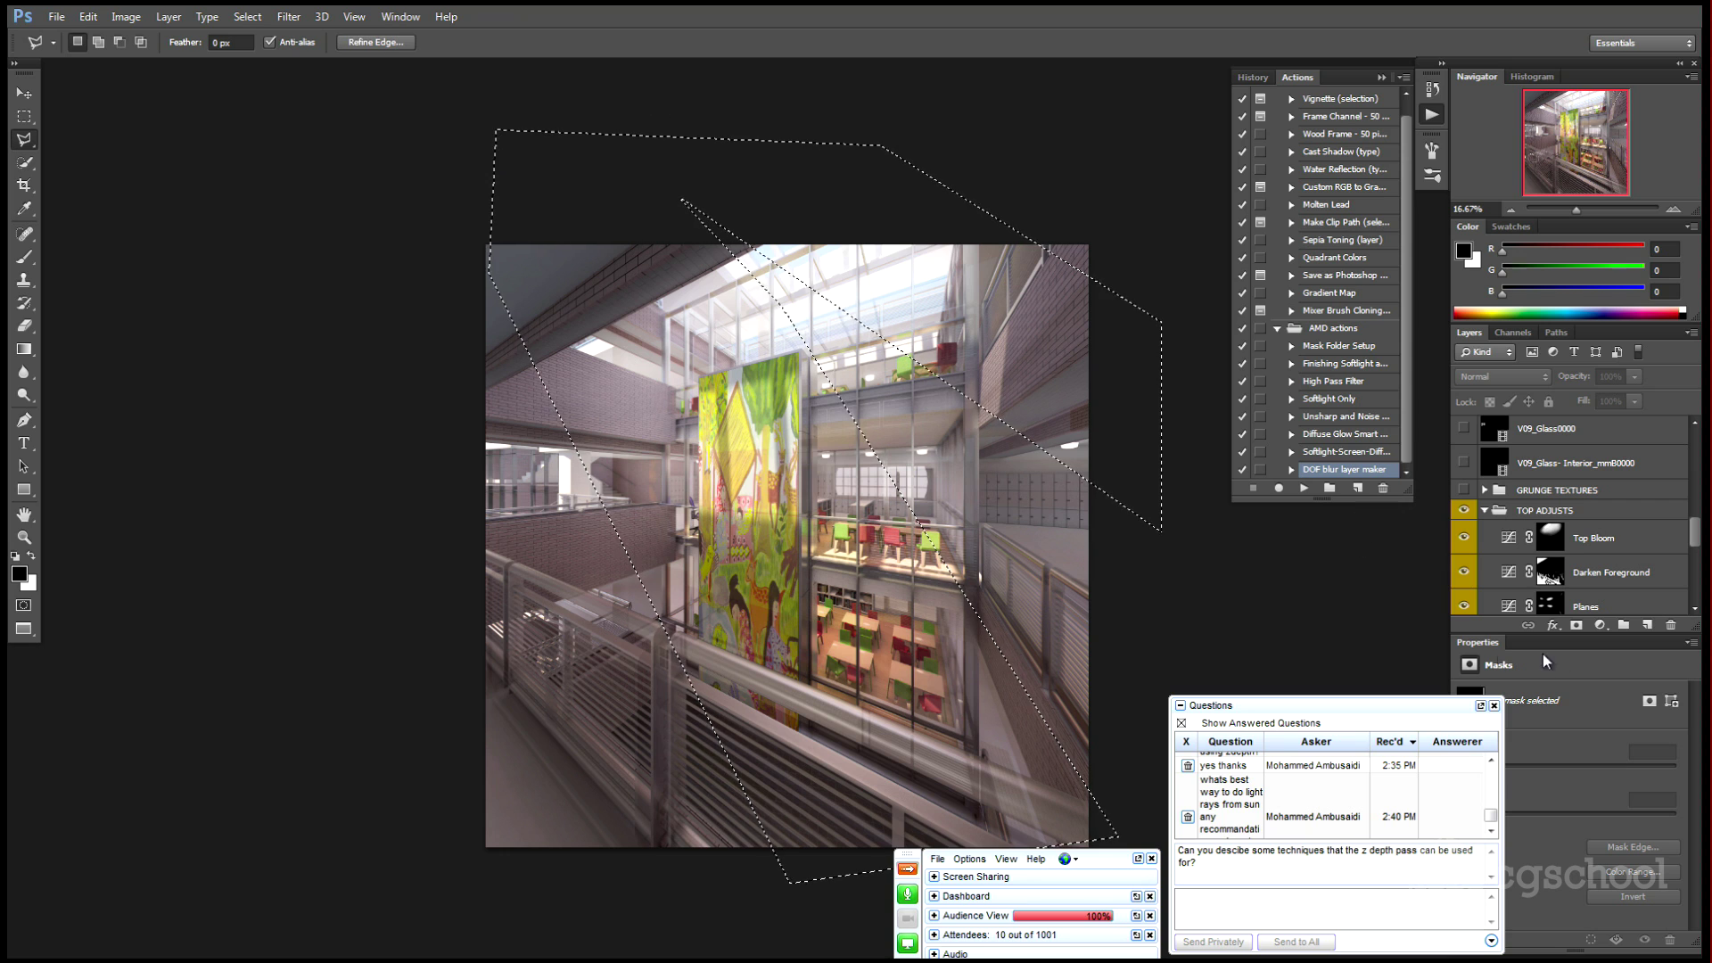
# Place a copy of the Top Bloom adjustment layer directly above the original, make its mask white within the light-ray selection, and deselect.
pyautogui.click(1637, 536)
pyautogui.moveTo(1638, 536); pyautogui.dragTo(1643, 525)
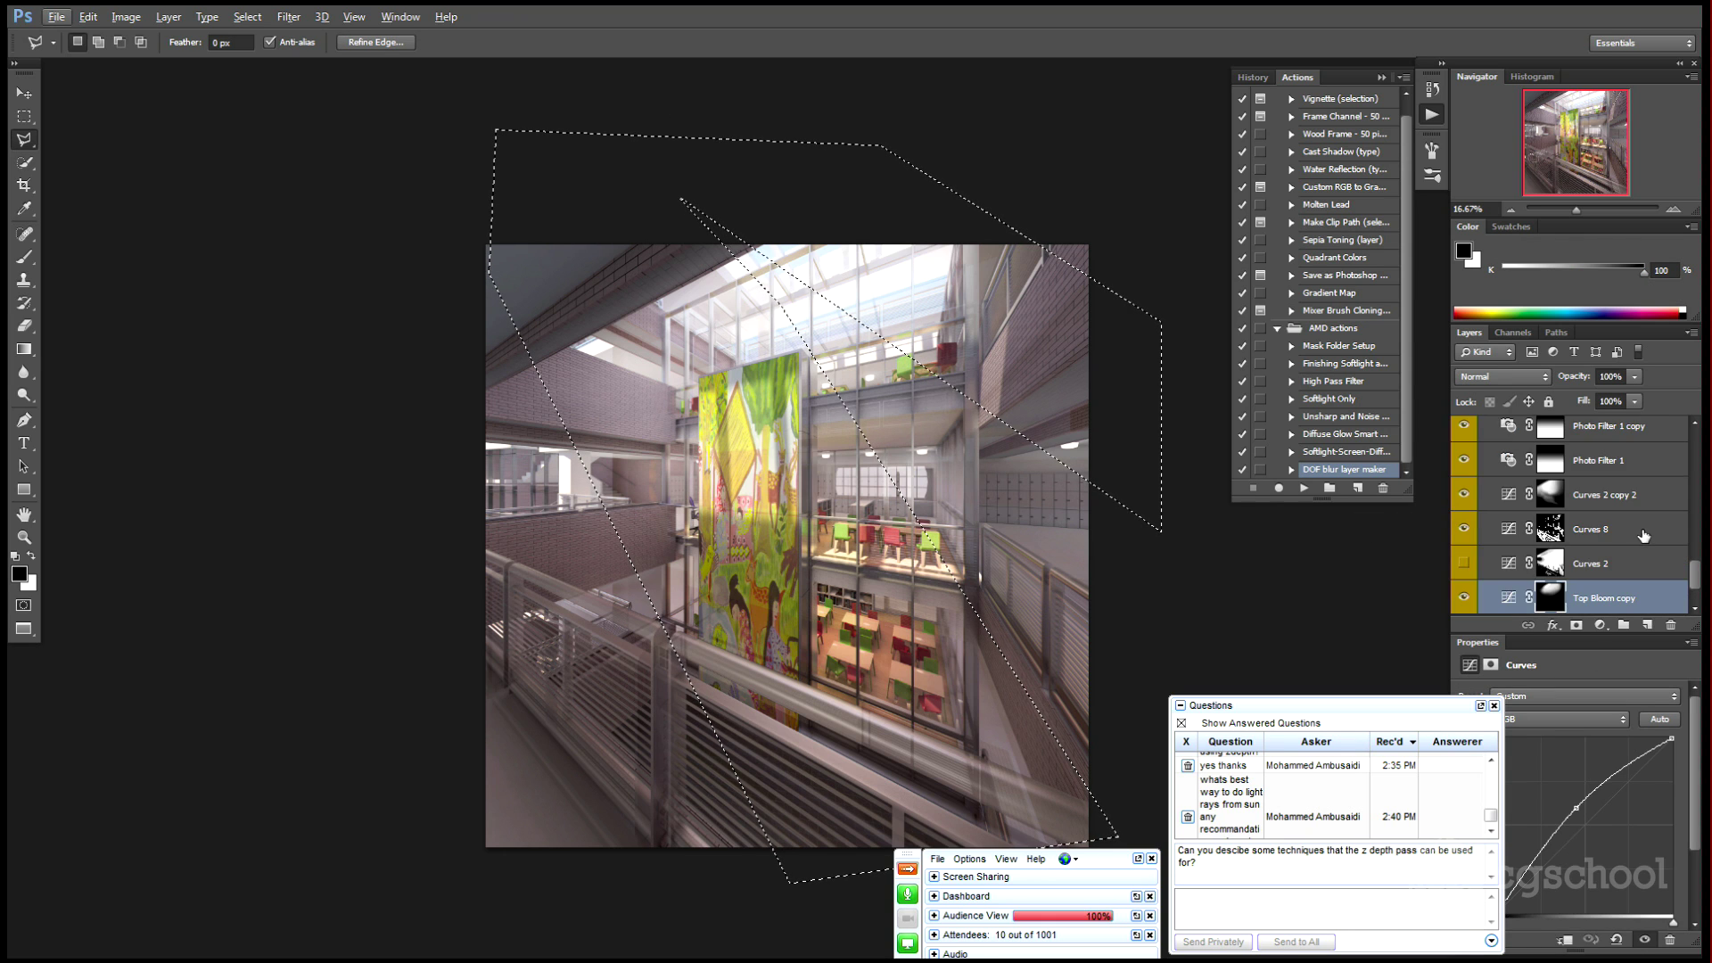
pyautogui.scroll(-3, 1640, 543)
pyautogui.click(1551, 434)
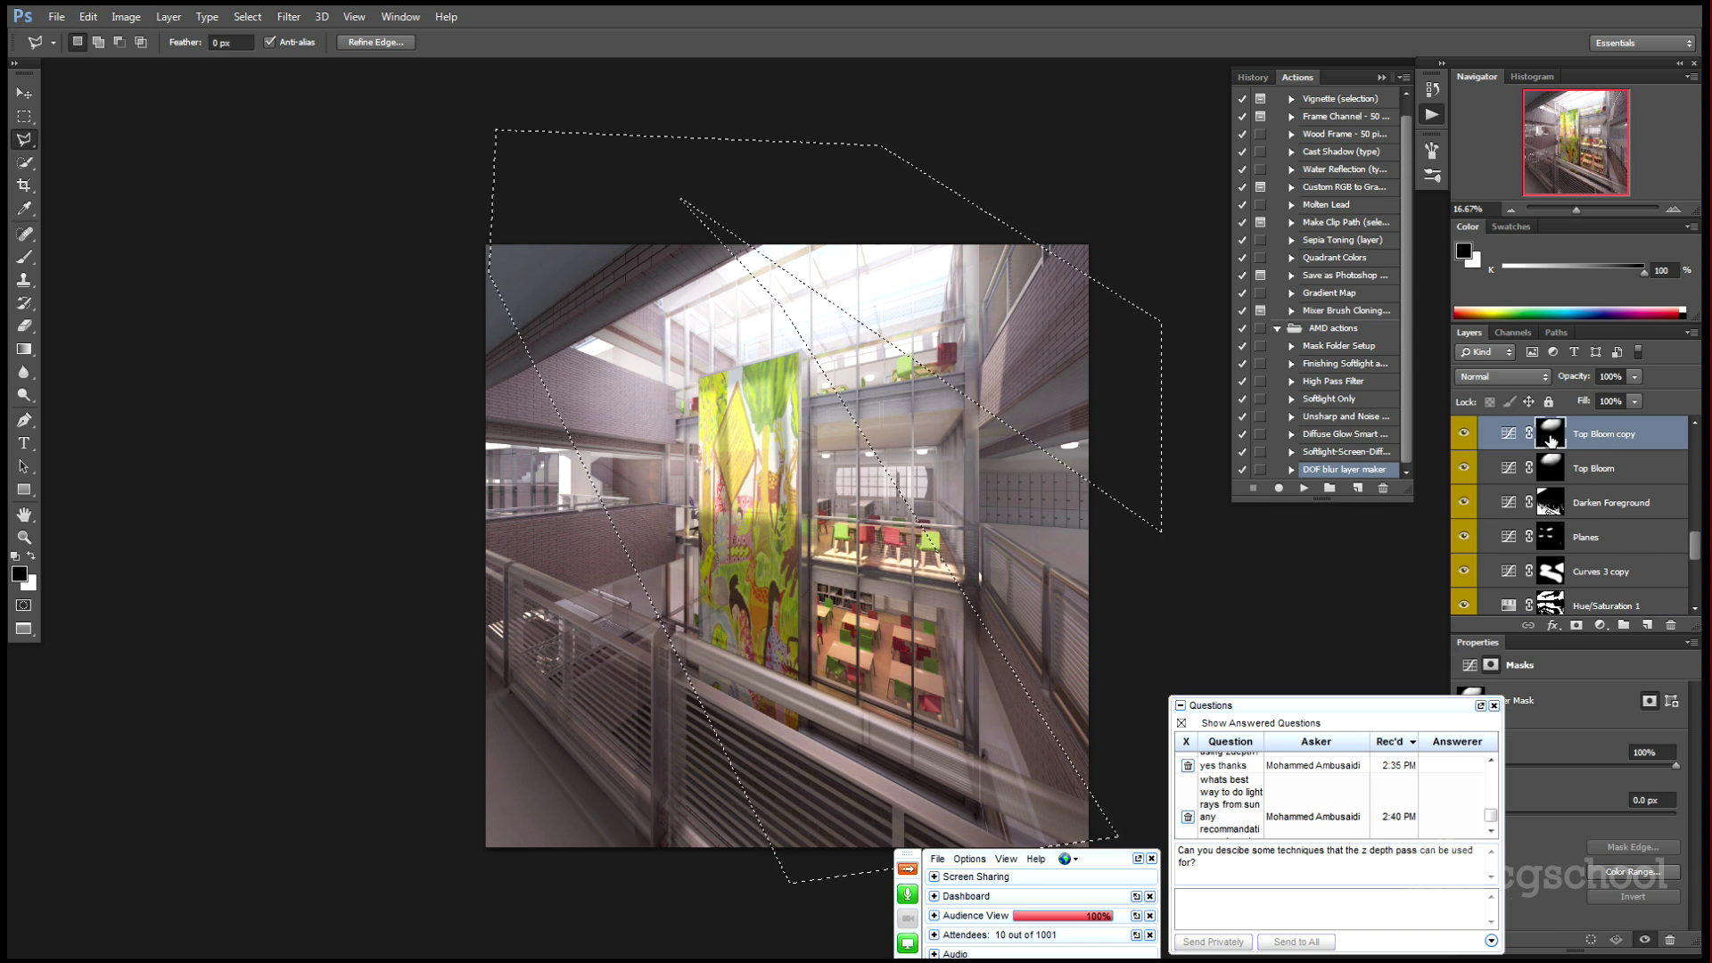
pyautogui.hotkey('ctrl', 'i')
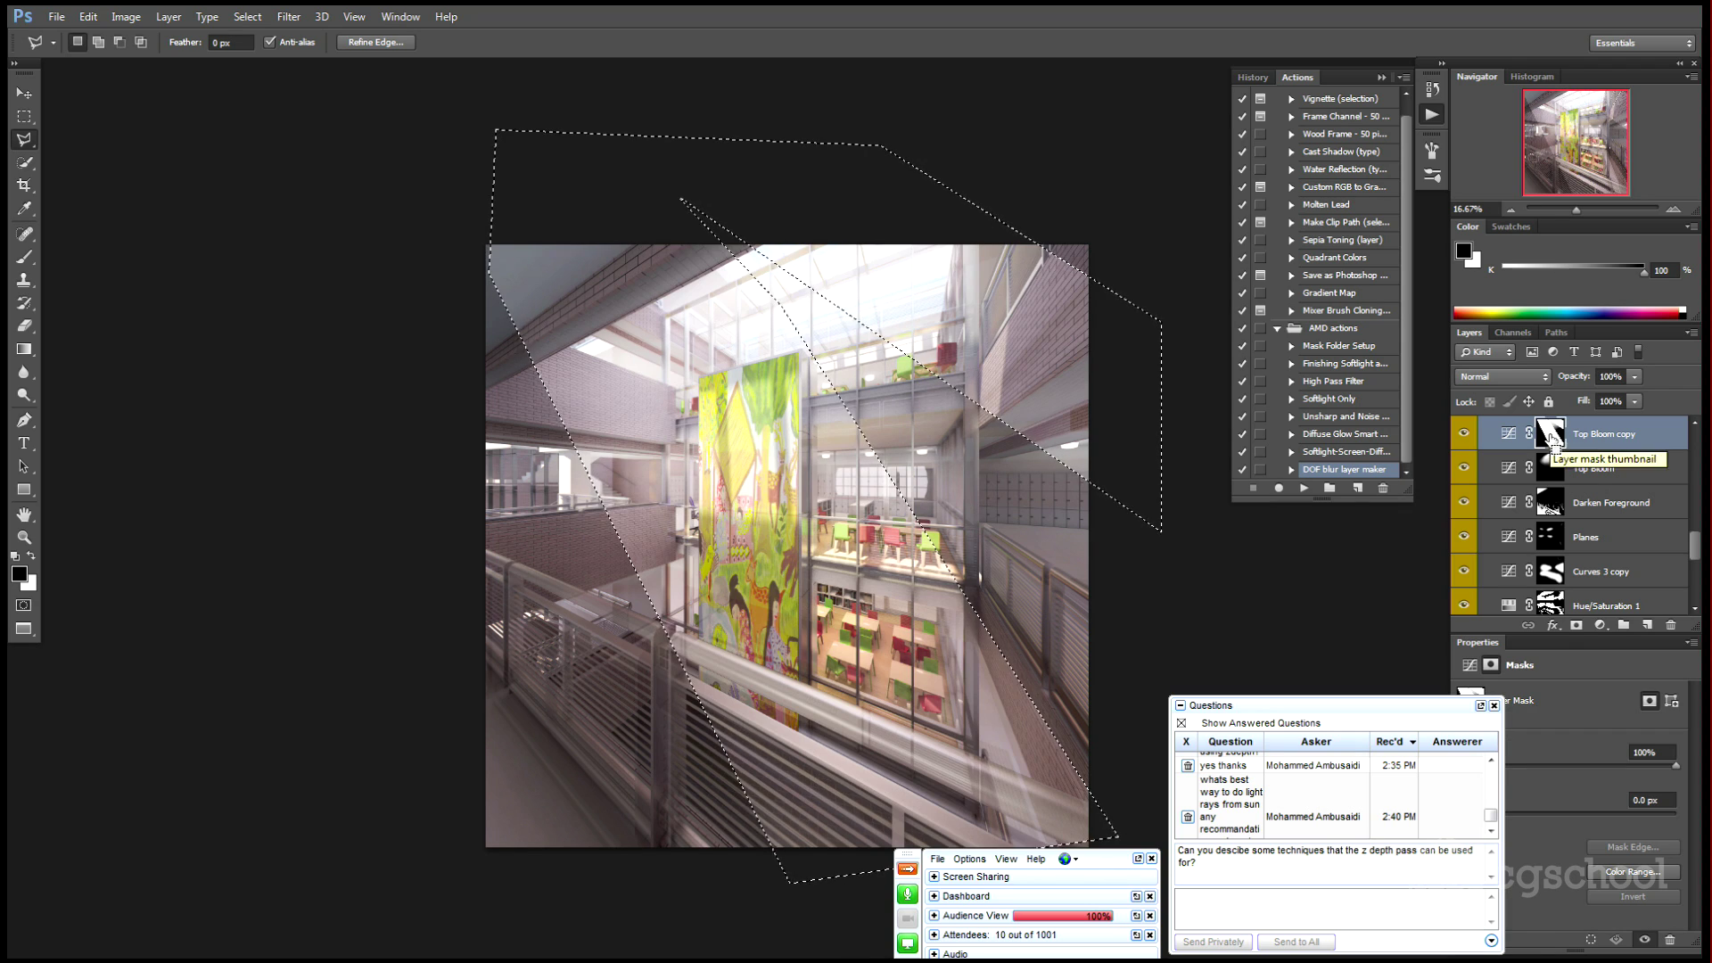
pyautogui.hotkey('ctrl', 'd')
# Start fading the light rays in the Top Bloom copy layer's mask with the Gradient tool.
pyautogui.press('h')
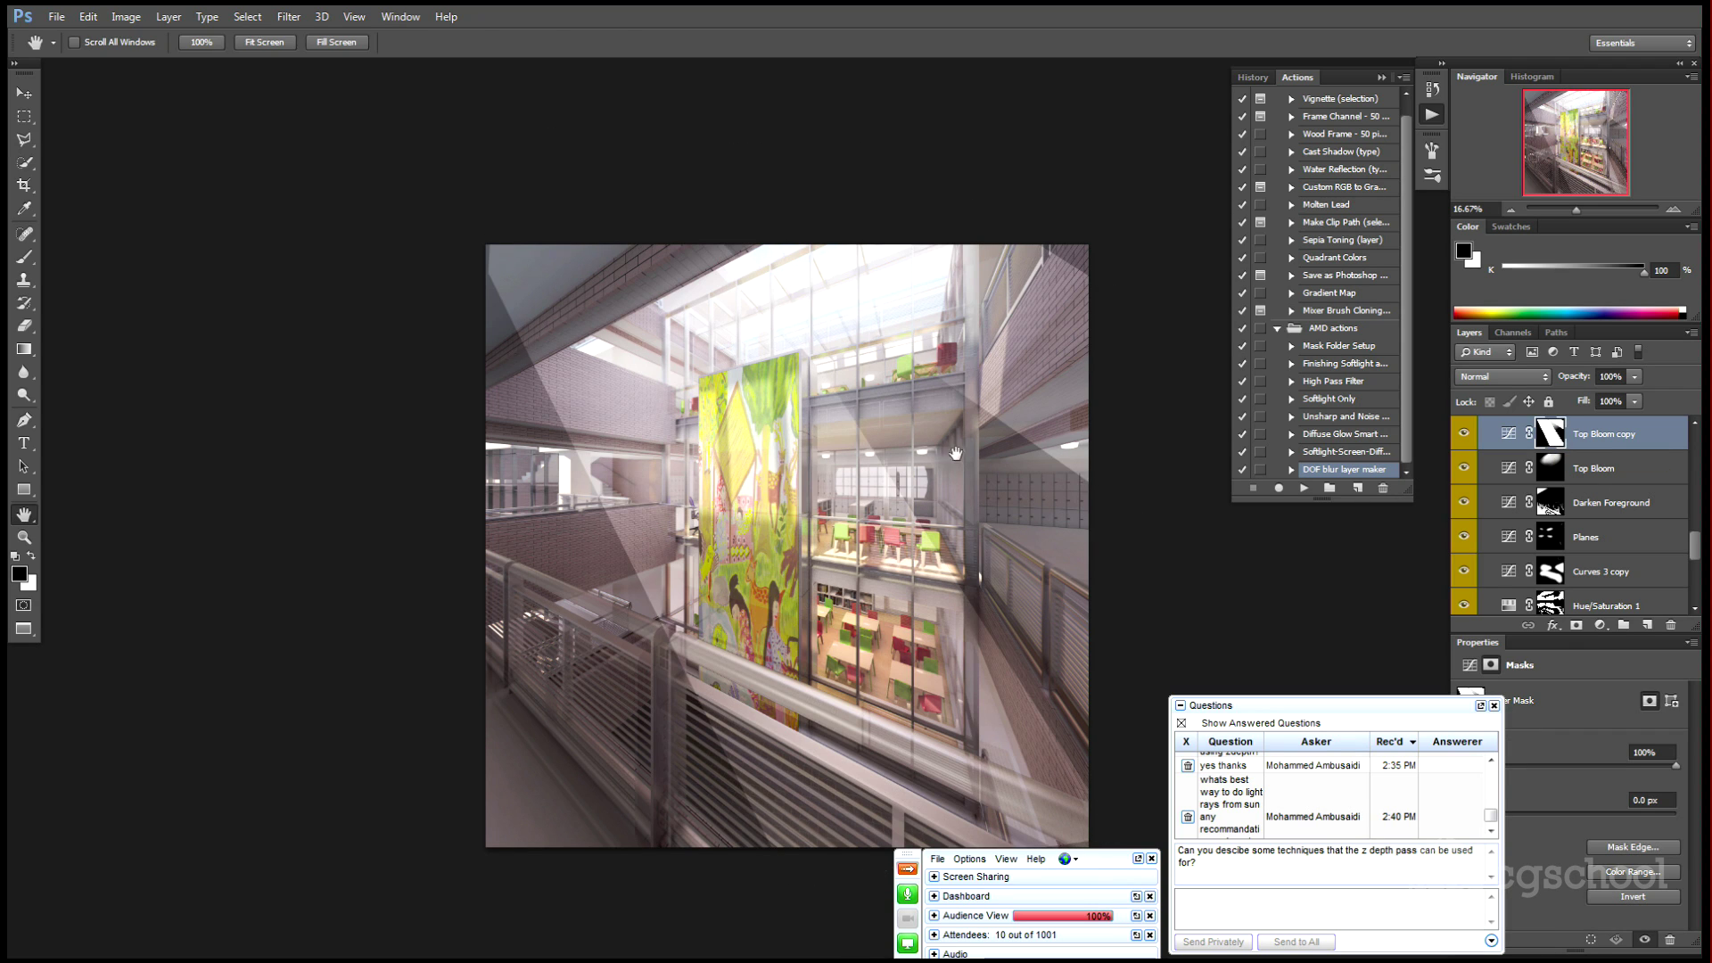
pyautogui.press('g')
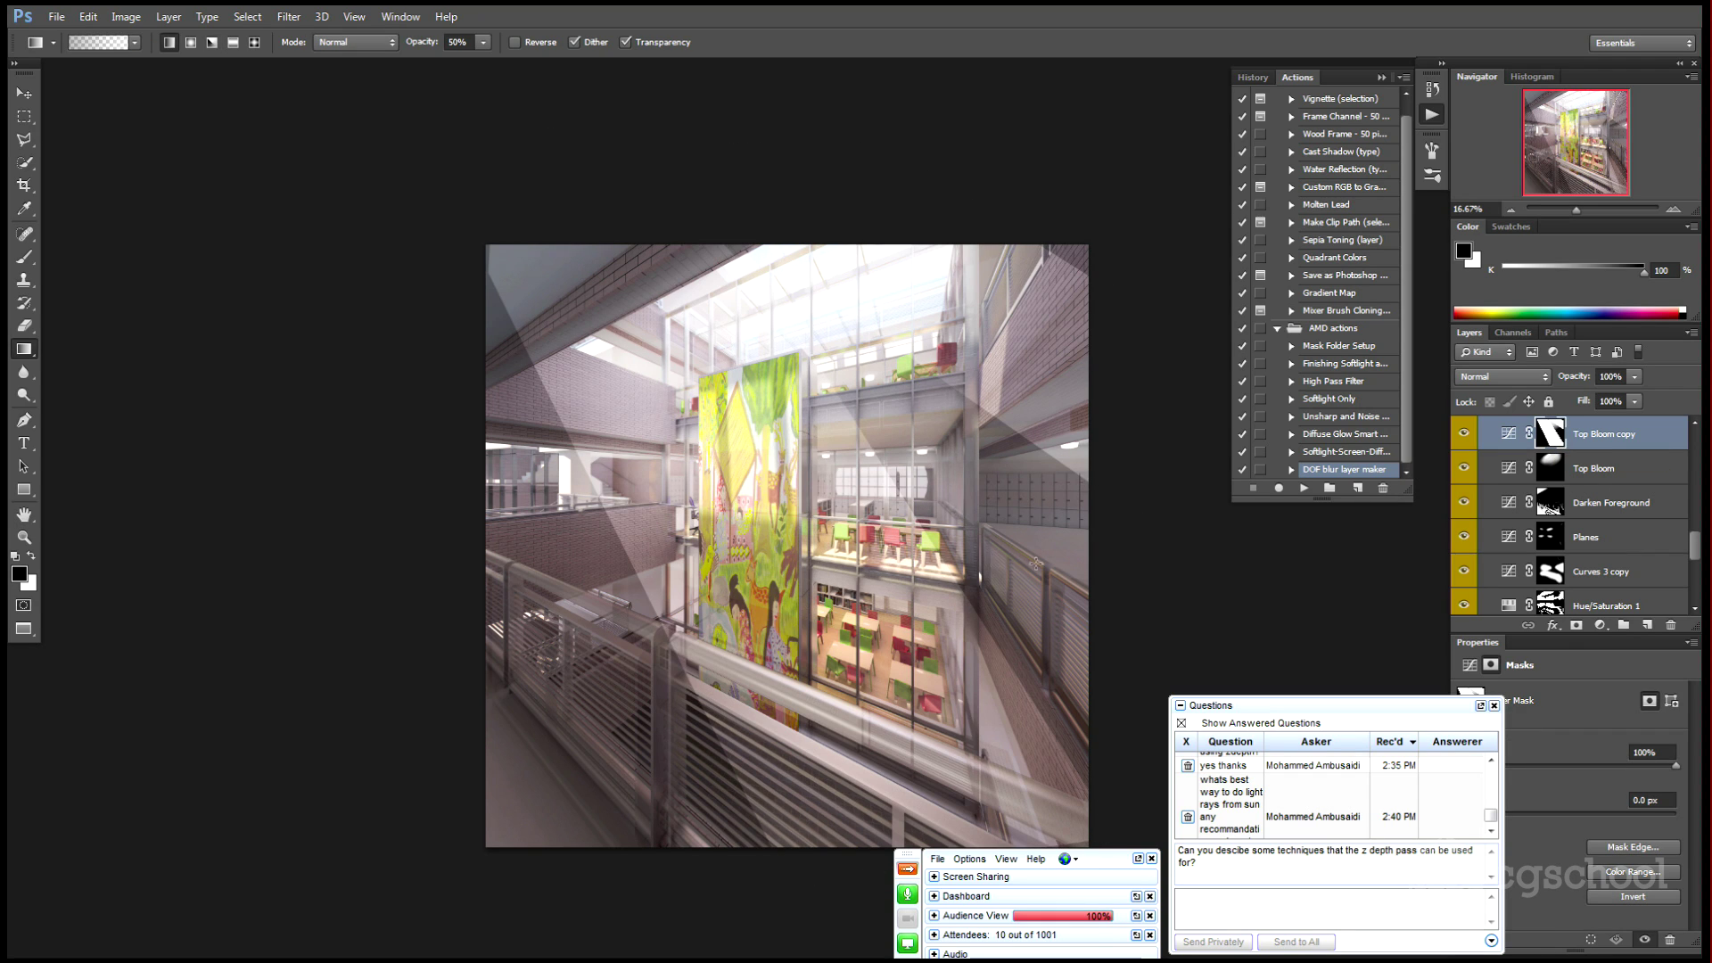